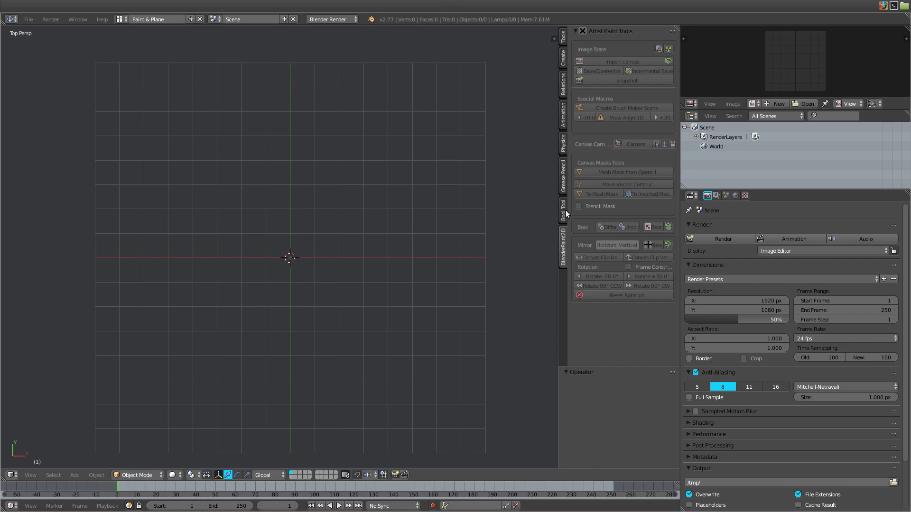
- Show the Bool Tool options and add a mesh cube at the origin of the empty scene
click(564, 210)
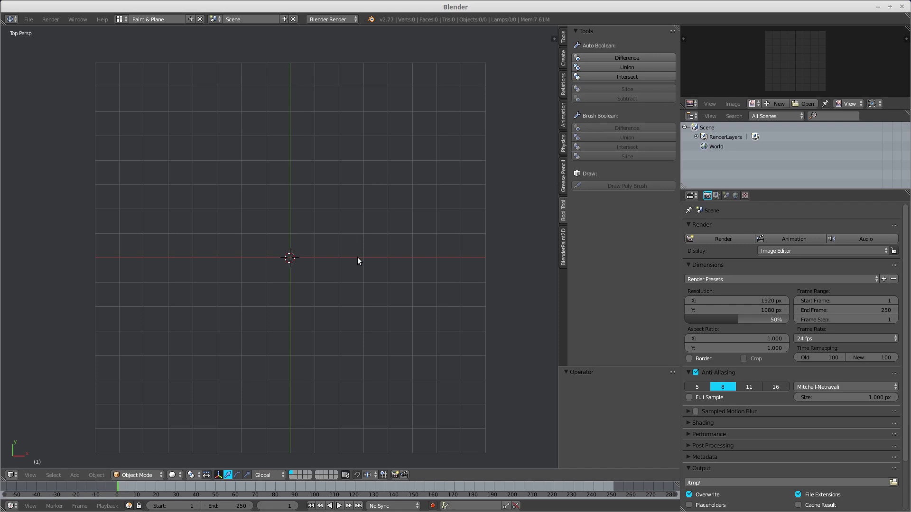
scroll(363, 261, up, 3)
shift+middle_drag(392, 274, 300, 249)
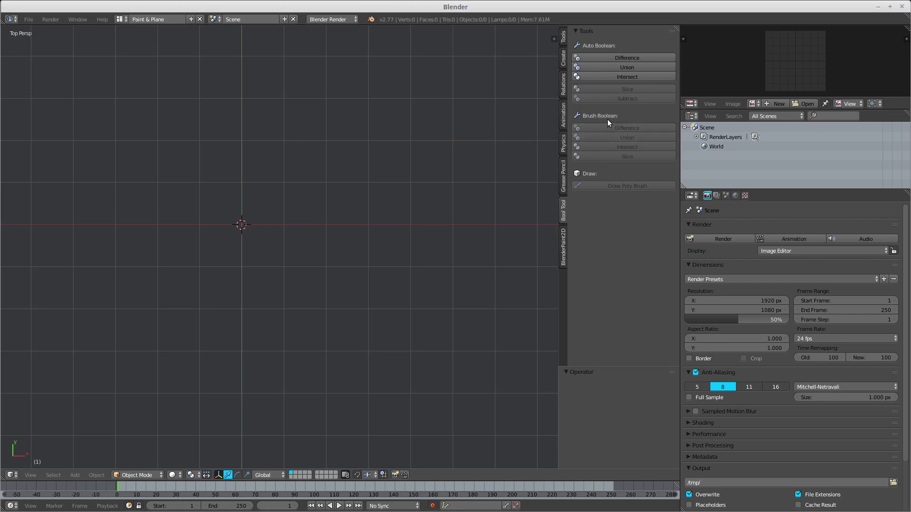
key(shift+a)
mouse_move(322, 230)
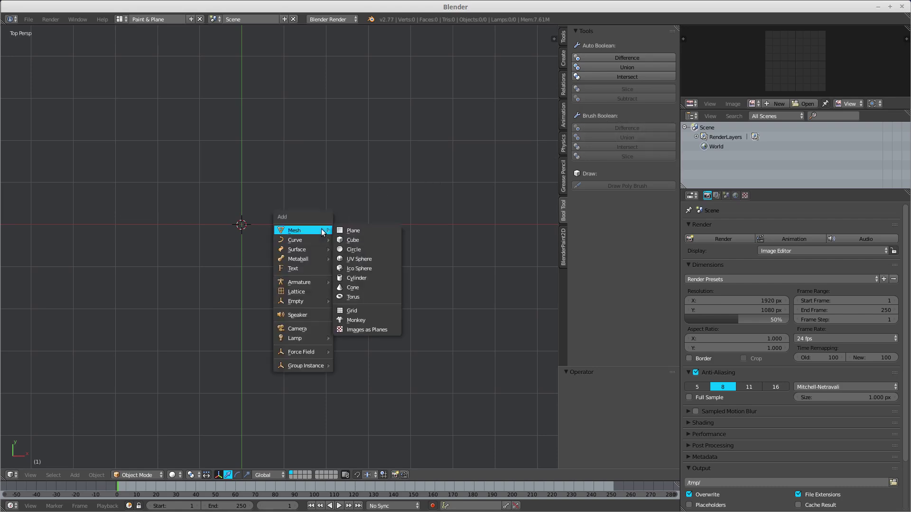
click(360, 240)
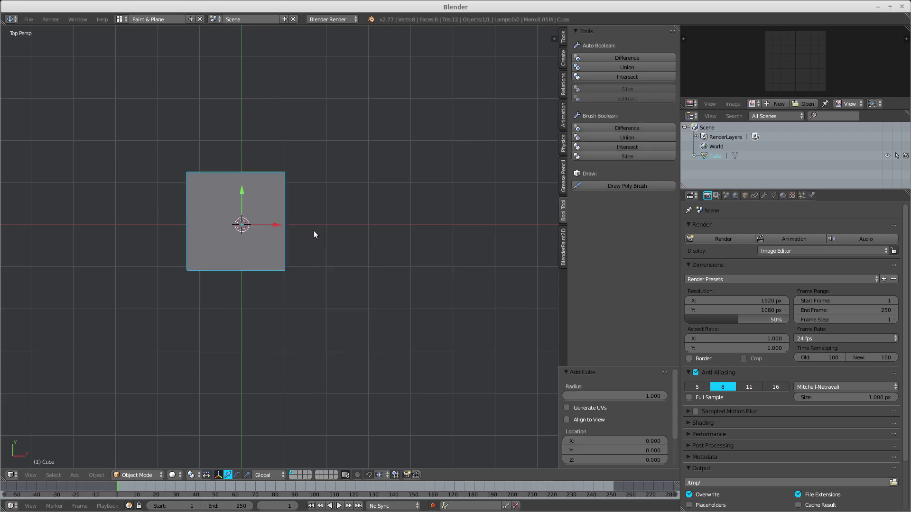
- Duplicate the cube and offset the copy 1 unit along X and 1 unit along Y
key(shift+d)
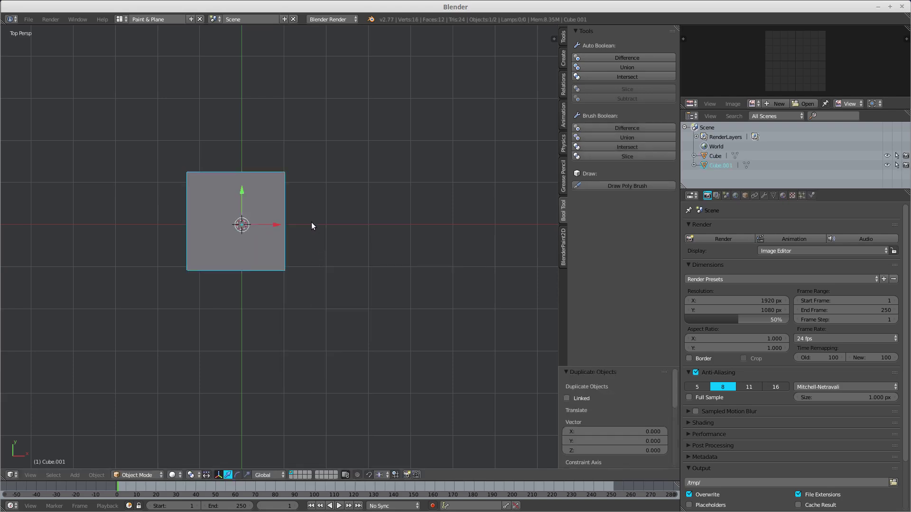
click(315, 217)
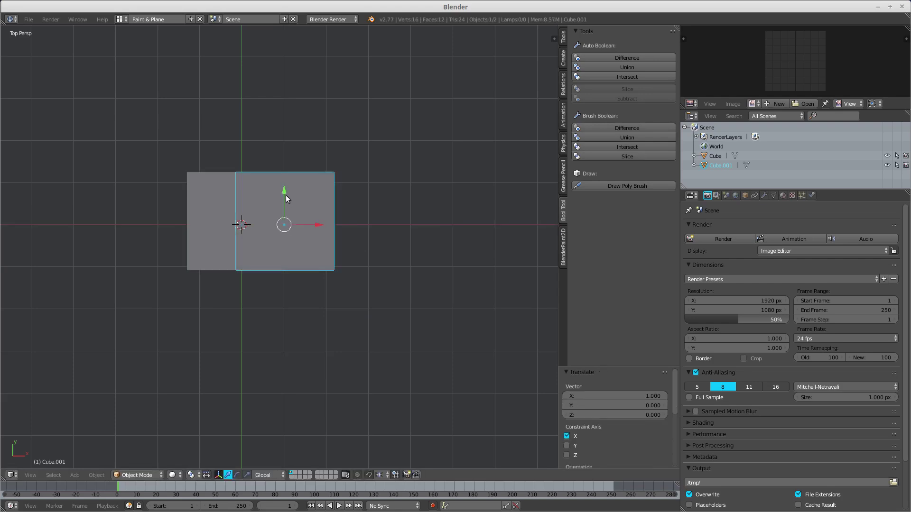
drag(286, 195, 287, 149)
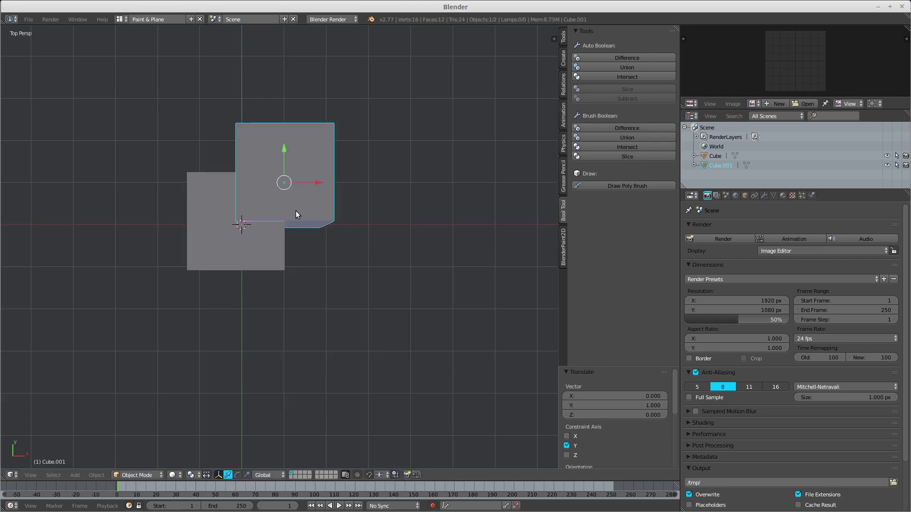
- Try a Brush Boolean Difference that cuts the offset cube out of the original cube in orthographic view, and undo it
key(KP_5)
scroll(295, 210, up, 3)
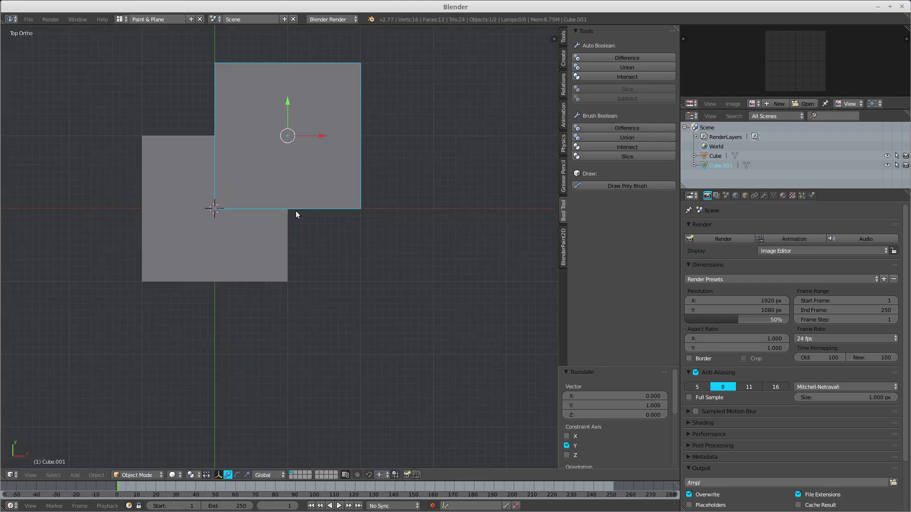
scroll(289, 222, down, 2)
scroll(284, 231, up, 3)
shift+middle_drag(281, 240, 314, 241)
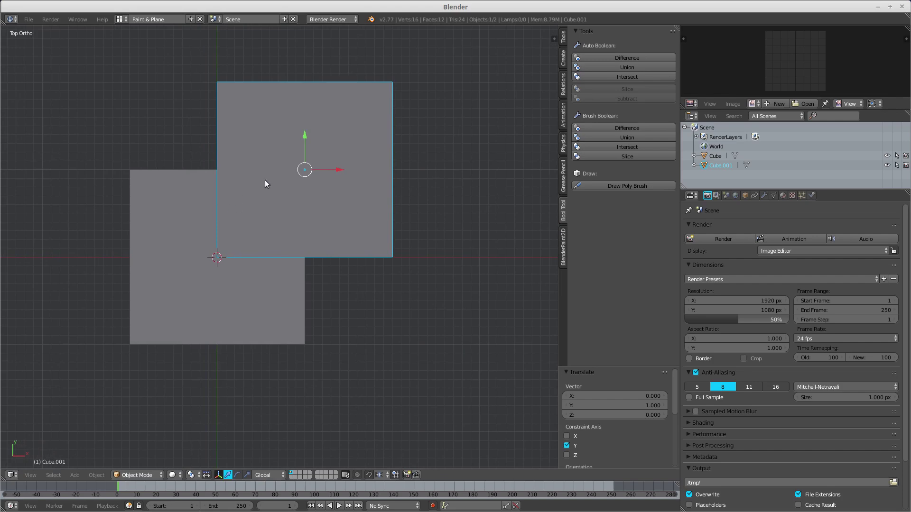
shift+right_click(169, 210)
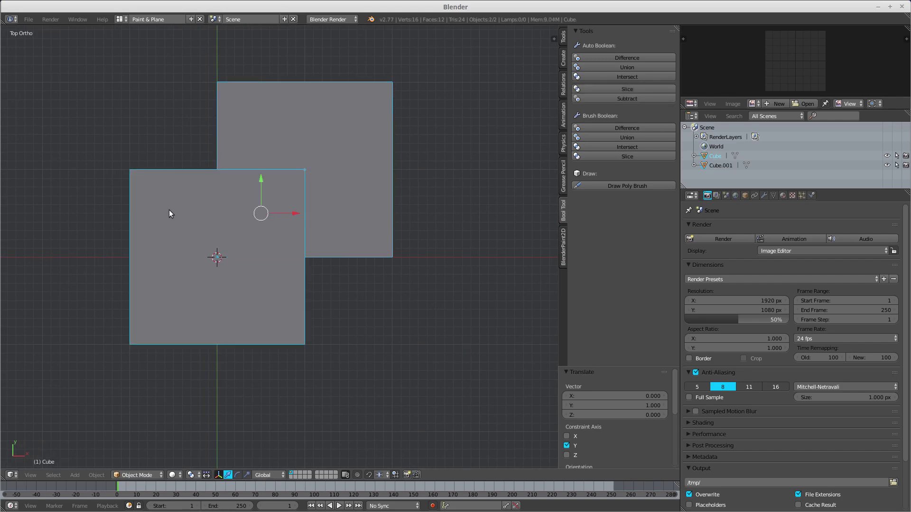
click(627, 128)
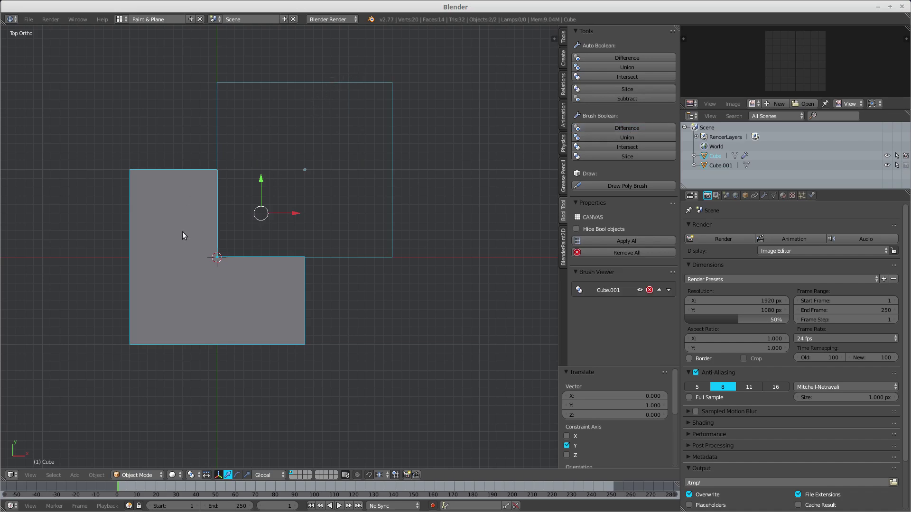
mouse_move(249, 322)
middle_down()
mouse_move(226, 214)
mouse_move(109, 229)
mouse_move(105, 241)
mouse_move(254, 243)
mouse_move(246, 278)
mouse_move(261, 297)
middle_up()
key(KP_7)
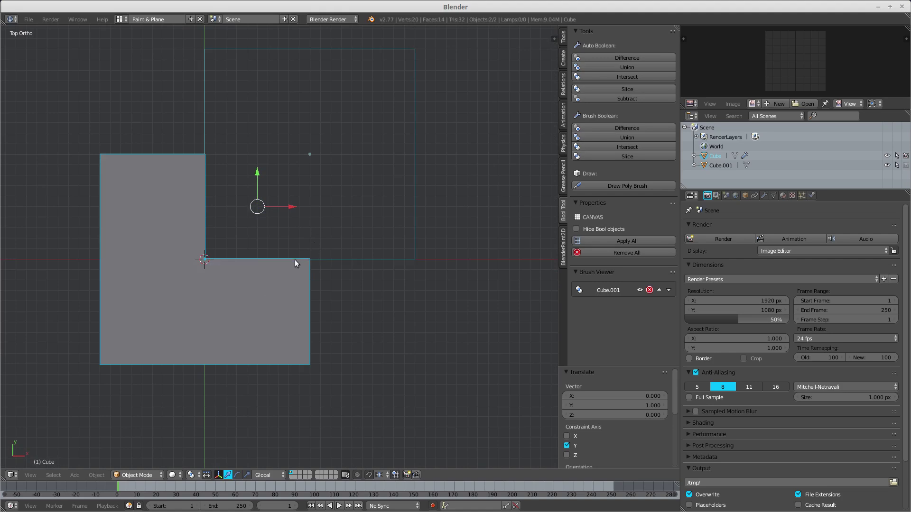
key(ctrl+z)
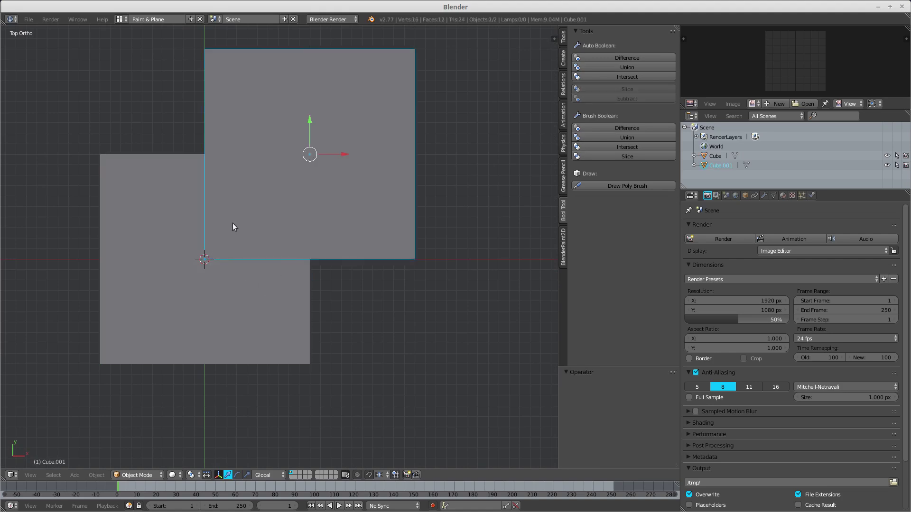
- Join the offset cube to the original cube with a Brush Boolean Union, keeping the original as the canvas
right_click(254, 198)
right_click(254, 195)
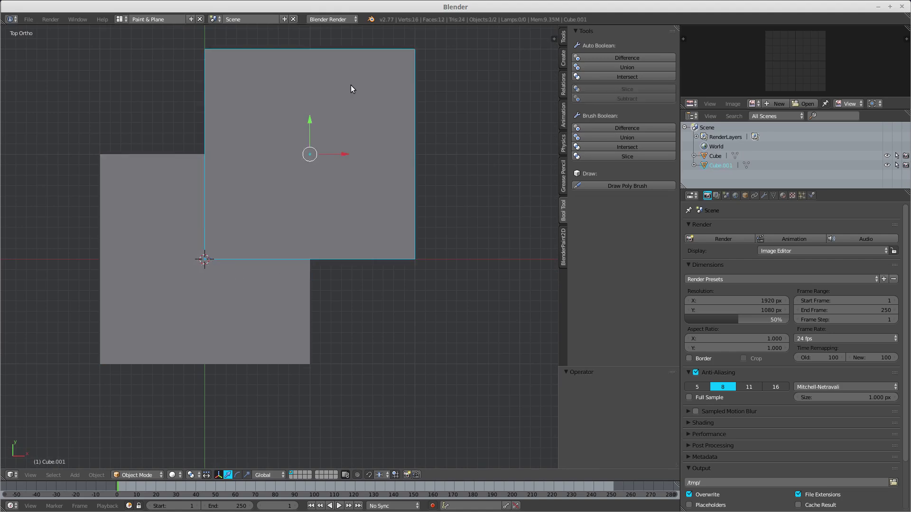
shift+right_click(143, 218)
click(616, 137)
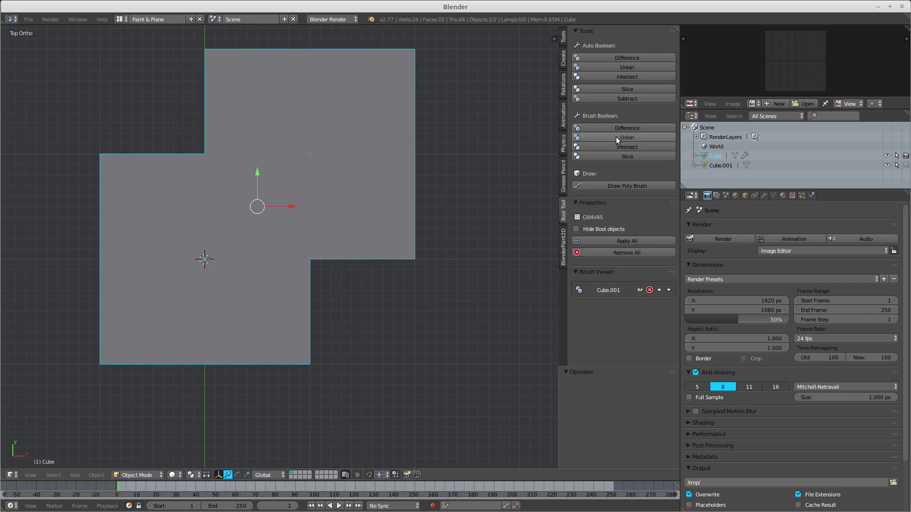
mouse_move(349, 303)
middle_down()
mouse_move(343, 264)
mouse_move(290, 218)
mouse_move(342, 153)
middle_up()
right_click(323, 124)
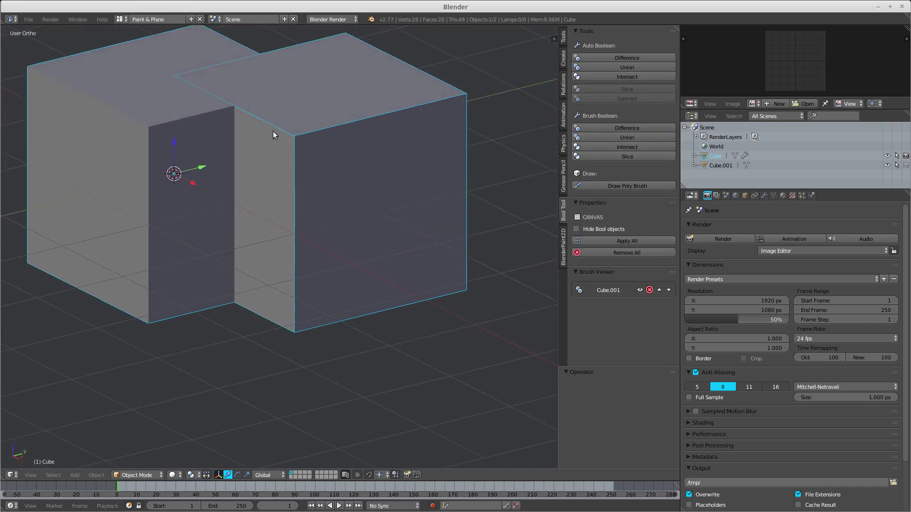
- Select everything and delete both cubes from the scene
middle_drag(272, 130, 309, 257)
key(KP_7)
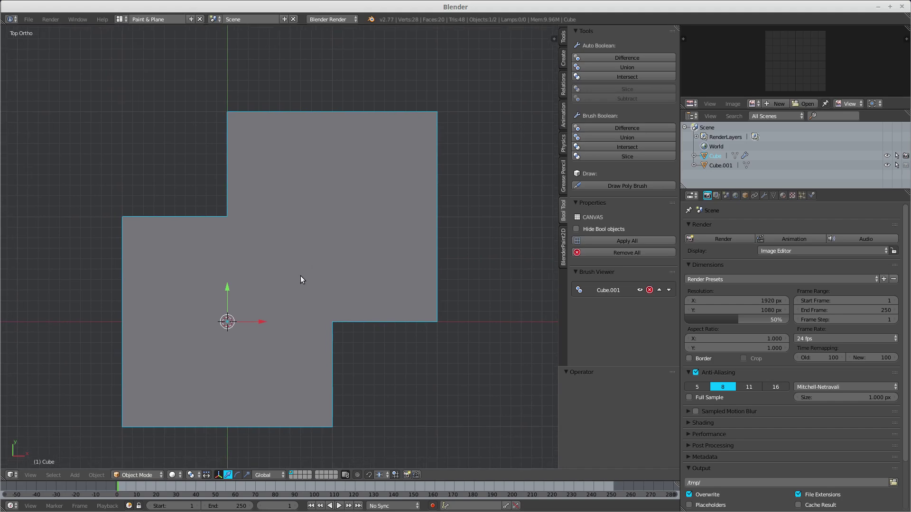
key(a)
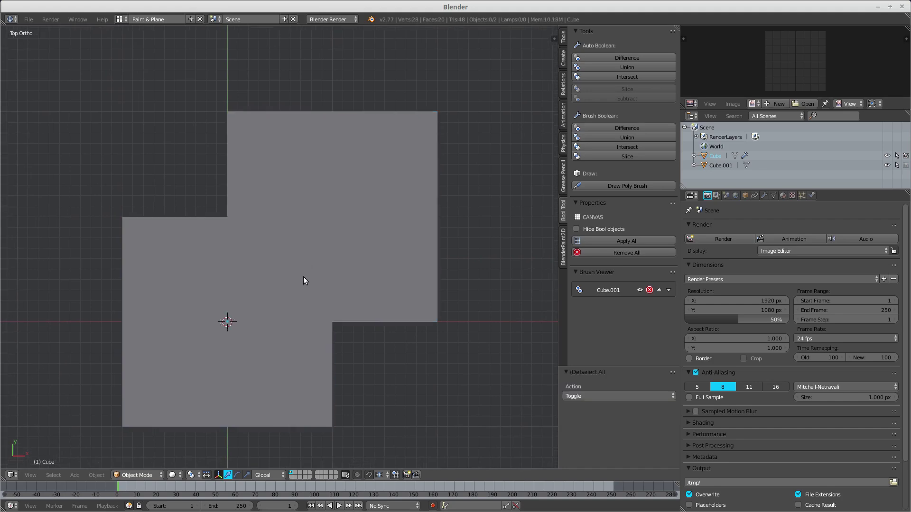
key(a)
key(Delete)
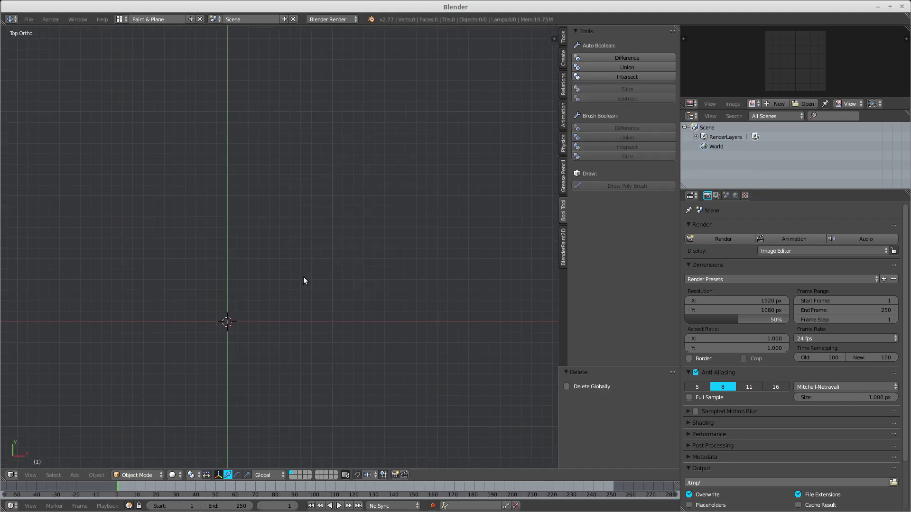
- Add a mesh plane at the origin in top view
shift+middle_drag(303, 280, 375, 207)
key(shift+a)
mouse_move(377, 207)
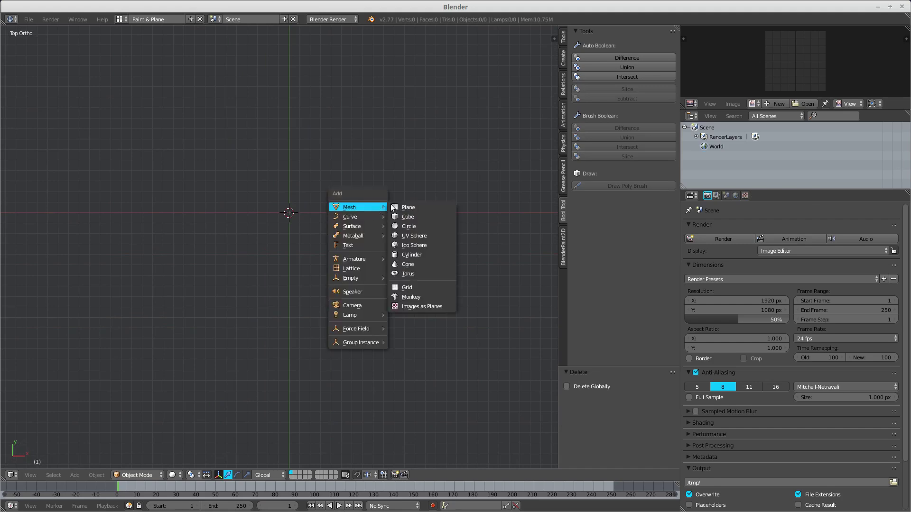
click(406, 208)
- Duplicate the plane and move the copy 1 unit along X and 1 unit along Y
shift+middle_drag(436, 213, 300, 258)
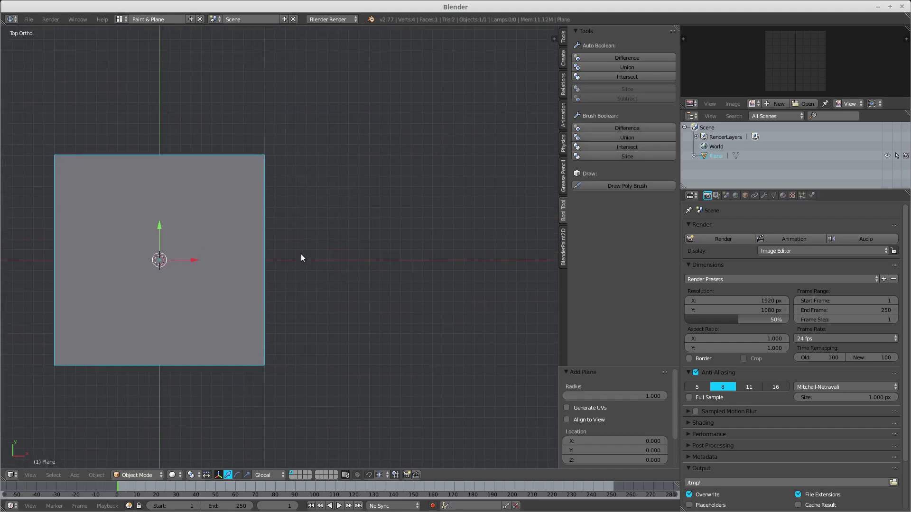
key(shift+d)
right_click(183, 235)
key(g)
key(x)
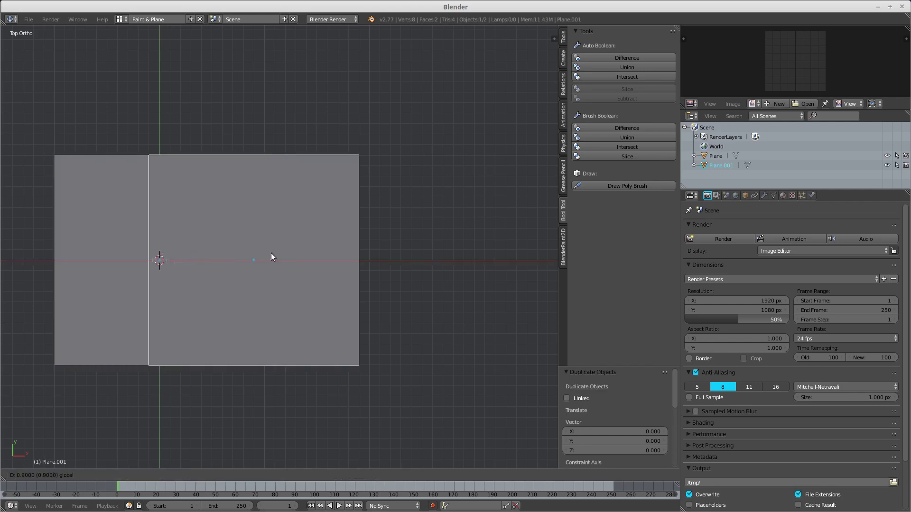
key(1)
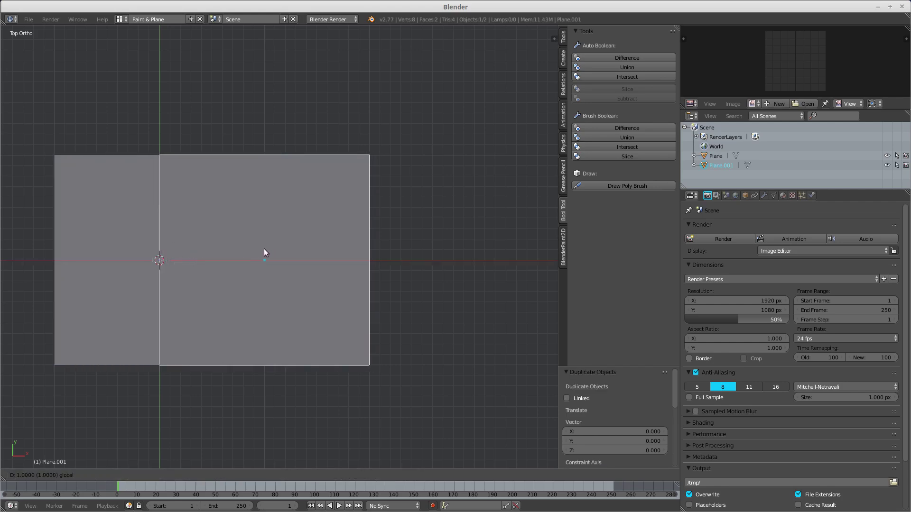
key(Return)
key(g)
key(y)
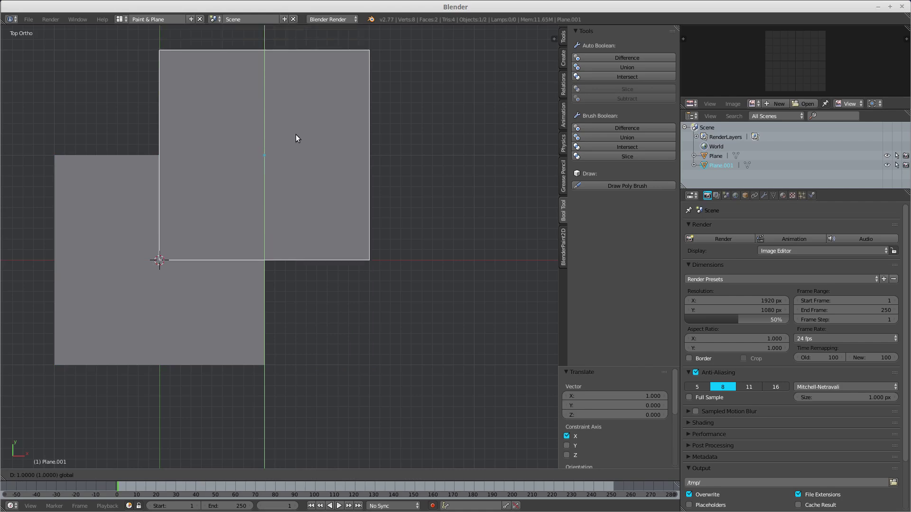
key(1)
key(Return)
- Apply a Brush Boolean Difference using the offset plane as the brush and the original plane as the canvas
shift+middle_drag(290, 277, 317, 199)
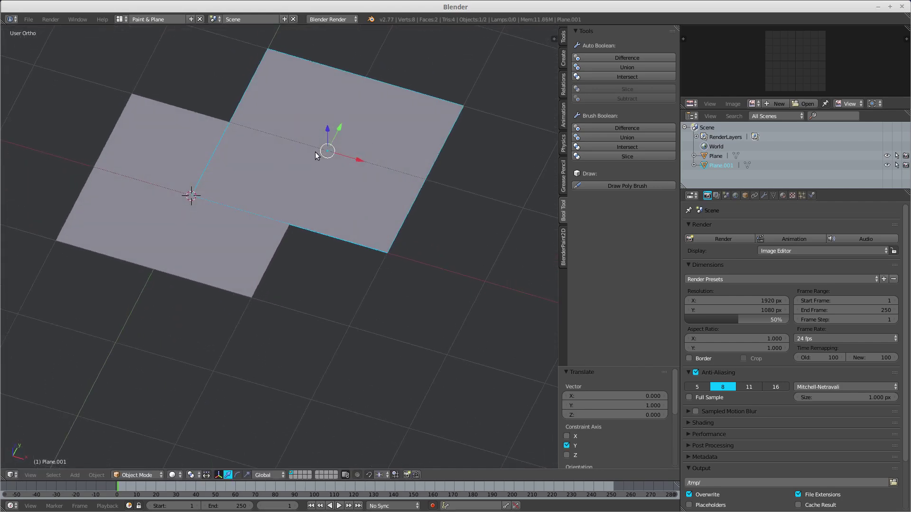
shift+right_click(183, 145)
middle_drag(197, 206, 363, 200)
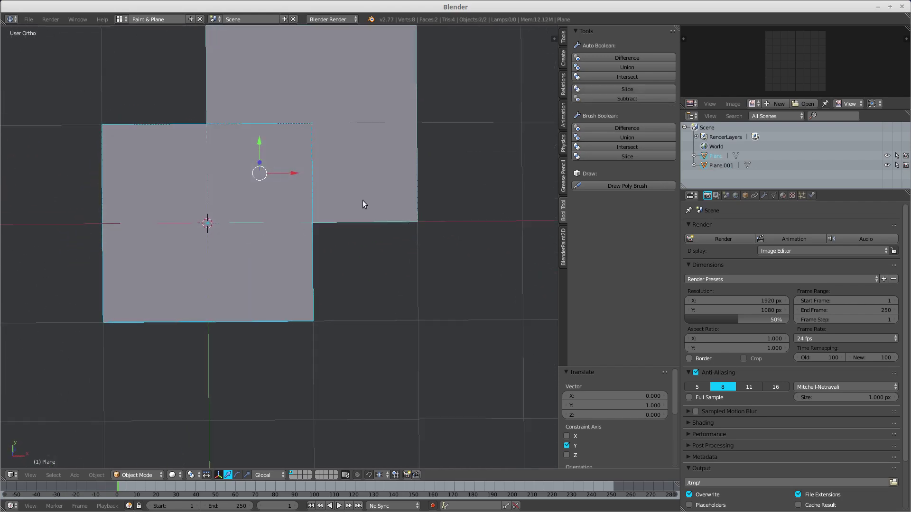
click(613, 128)
- Add a Solidify modifier to the original plane and place it above the Boolean modifier in the stack
mouse_move(417, 161)
middle_down()
mouse_move(357, 171)
mouse_move(316, 134)
mouse_move(281, 161)
mouse_move(397, 160)
mouse_move(404, 244)
mouse_move(366, 201)
mouse_move(356, 213)
mouse_move(388, 232)
mouse_move(384, 220)
middle_up()
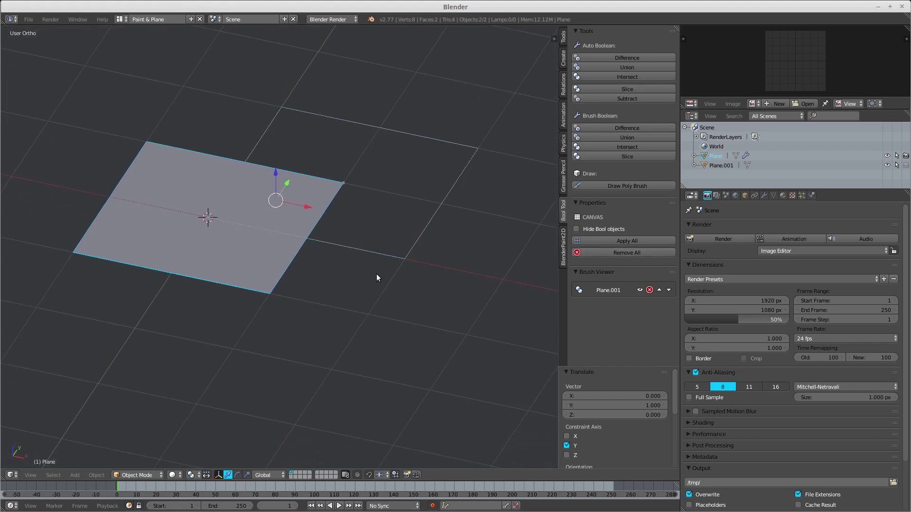
right_click(275, 281)
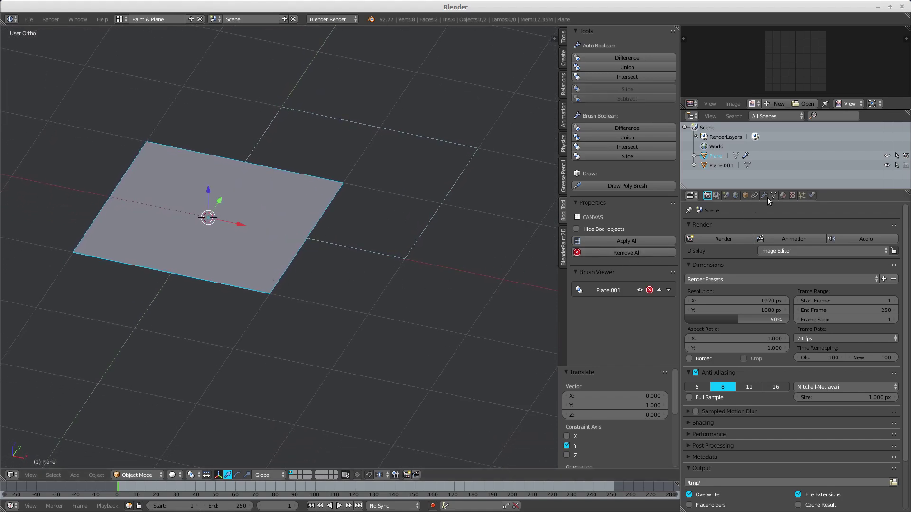
click(765, 197)
click(728, 230)
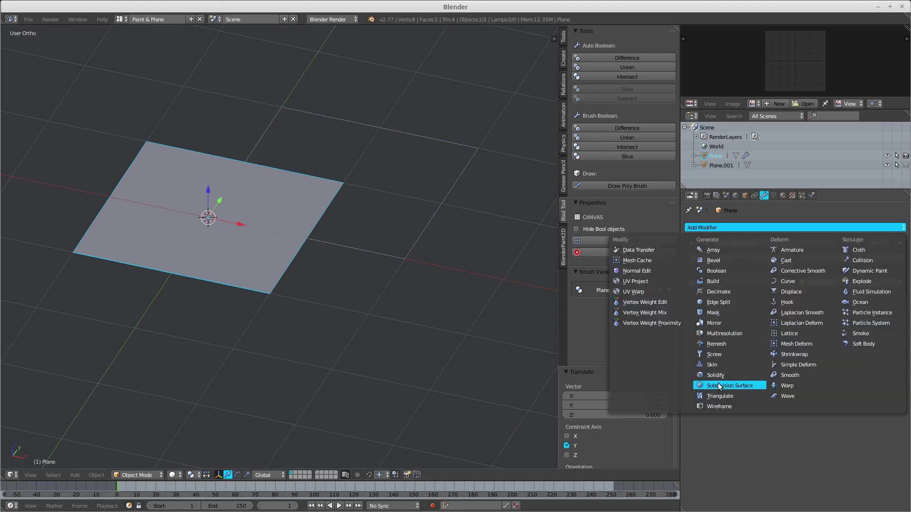
click(720, 374)
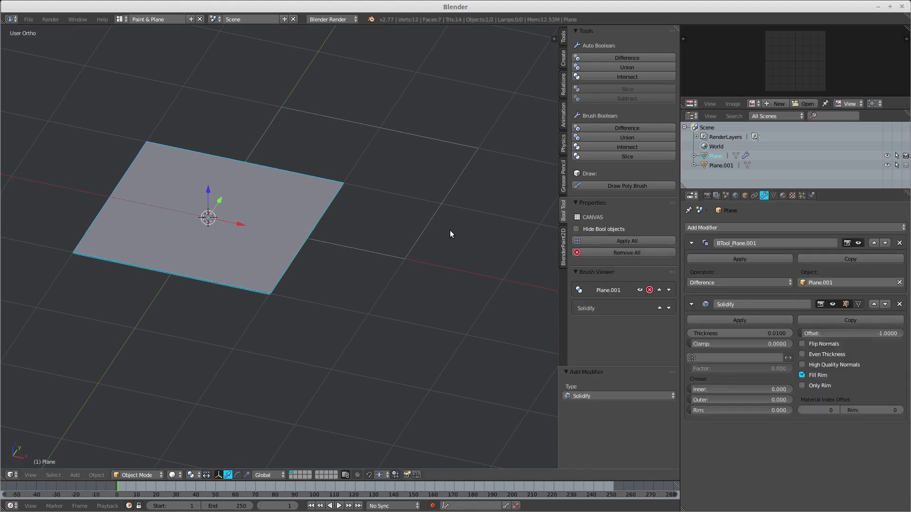
click(874, 304)
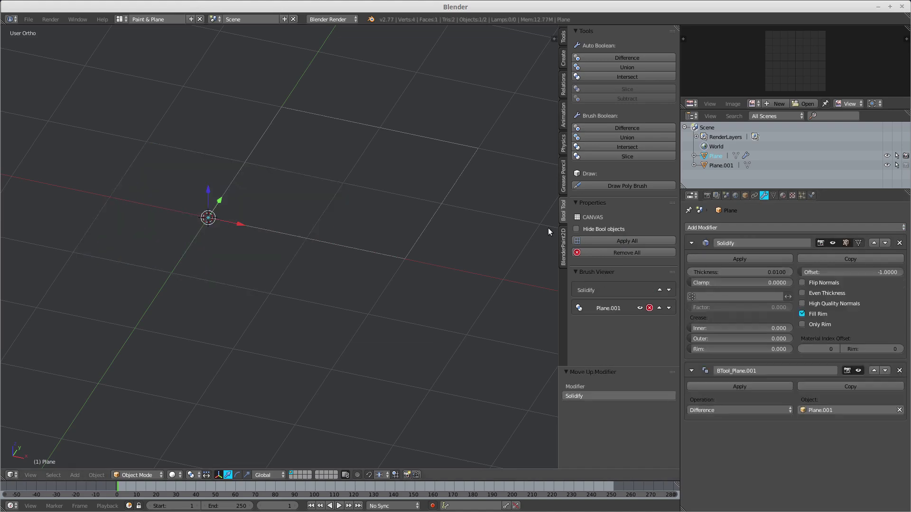
- Add a Solidify modifier to the offset brush plane so it has thickness for the Boolean cut
right_click(440, 213)
click(714, 228)
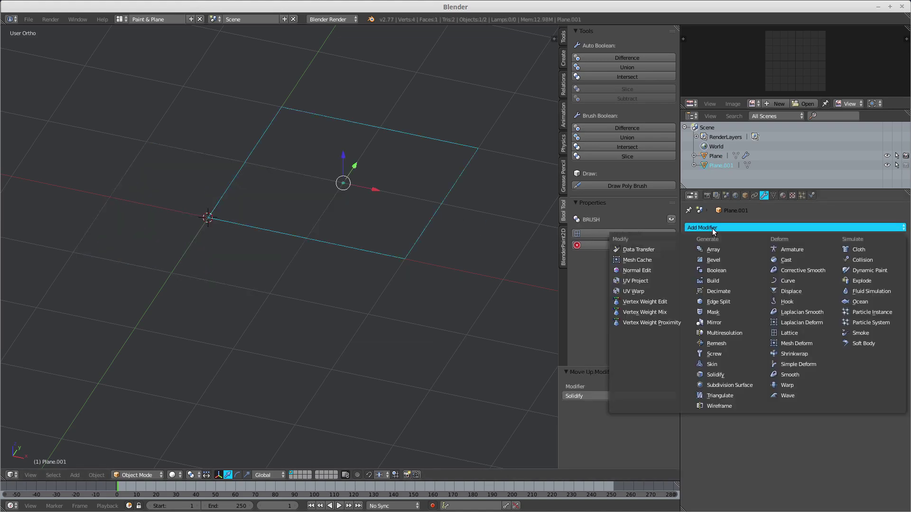
click(714, 375)
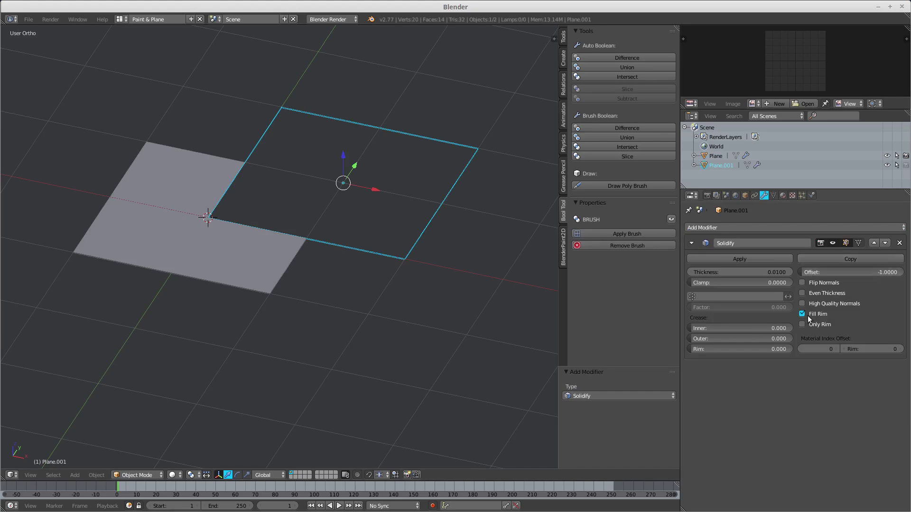
middle_drag(421, 234, 357, 303)
scroll(352, 226, up, 3)
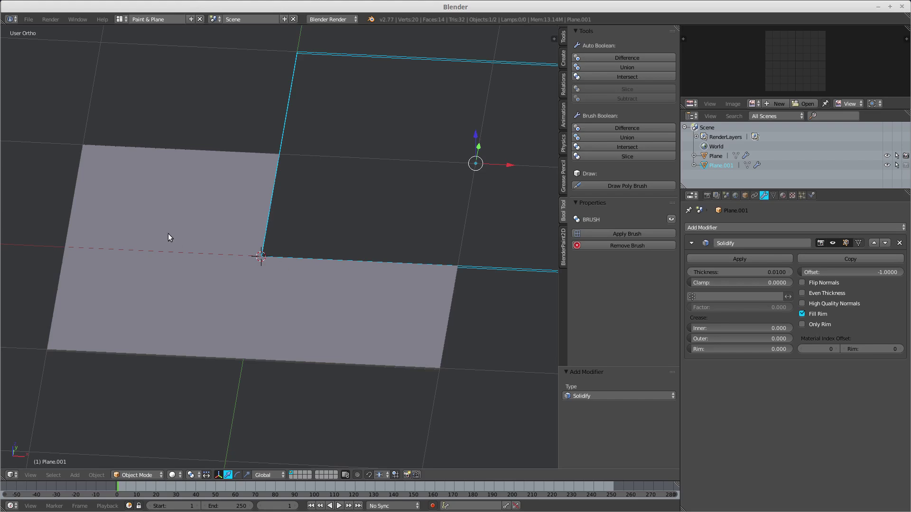
middle_drag(169, 235, 268, 258)
scroll(228, 227, down, 3)
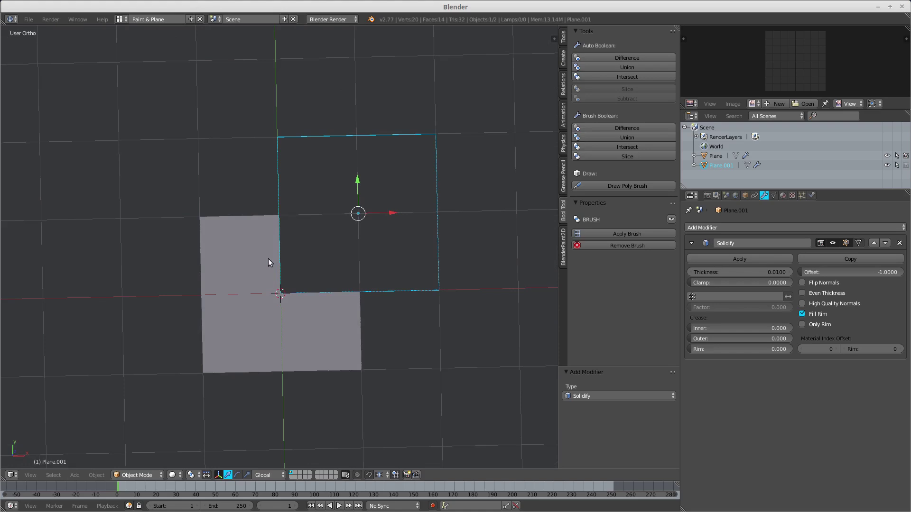
- Delete both planes so the scene is empty, working in the top orthographic view
key(KP_7)
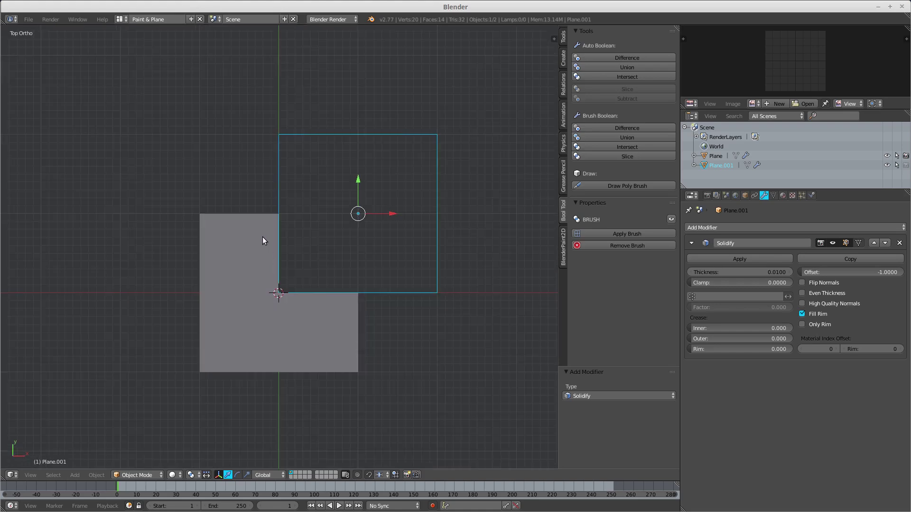
key(a)
key(x)
click(263, 237)
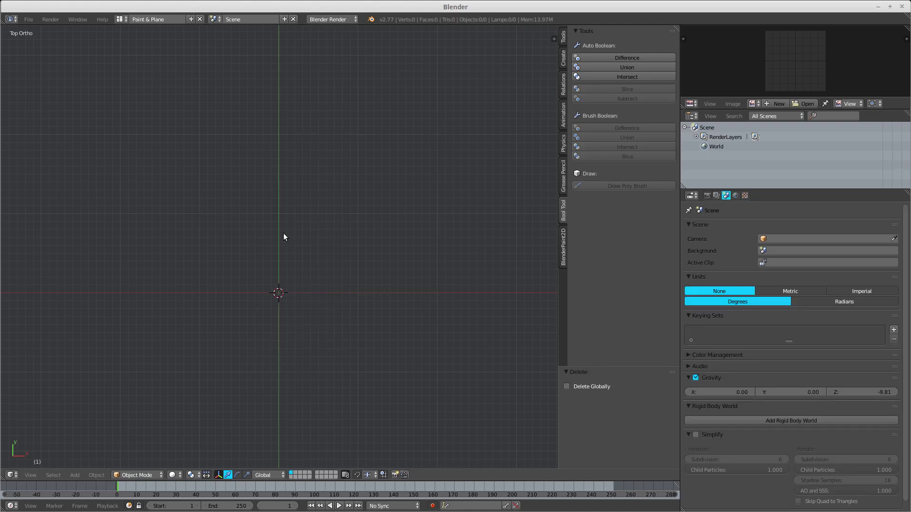
shift+middle_drag(324, 284, 354, 214)
ctrl+middle_drag(354, 215, 431, 173)
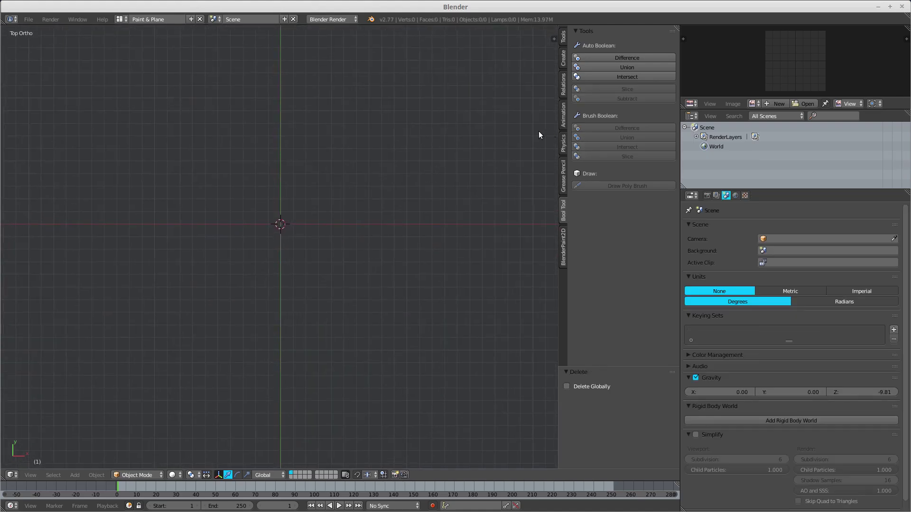
- Start a new image and set its size to 1920 px wide by 1080 px high
click(779, 104)
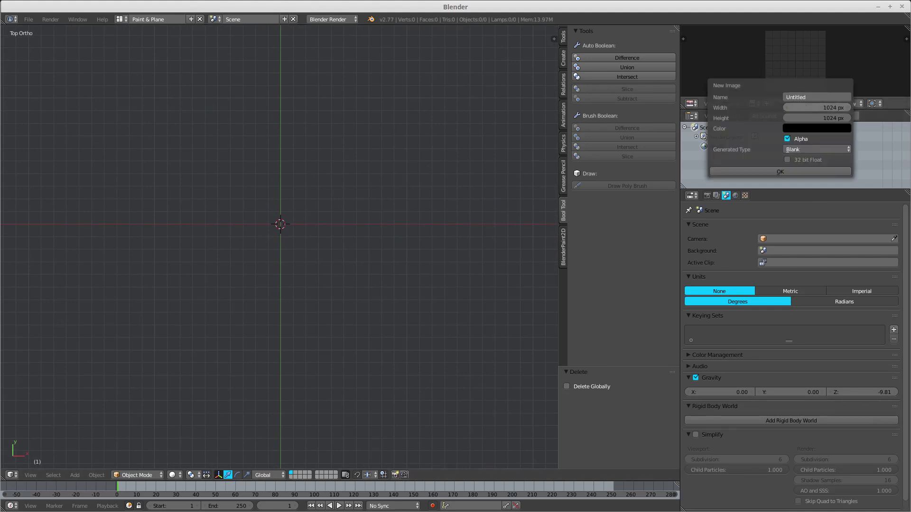
click(807, 108)
text(1920)
key(Tab)
text(1)
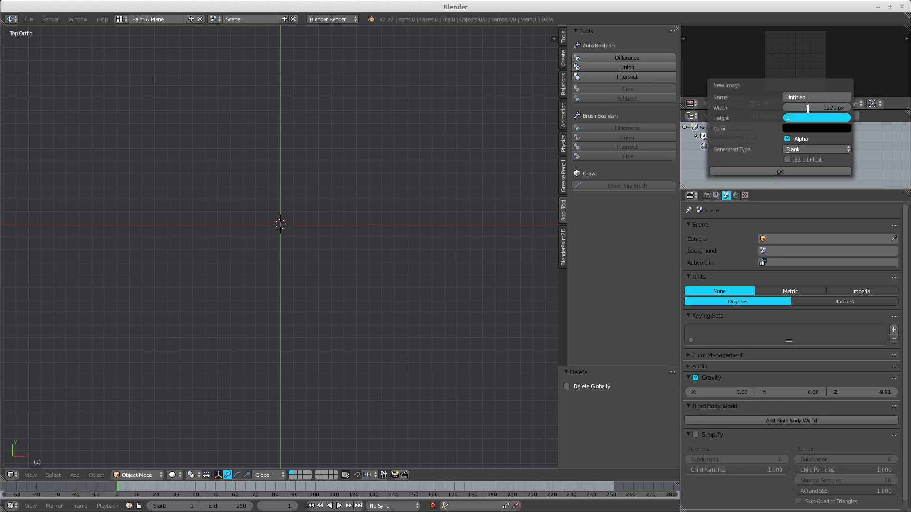
text(080)
key(Return)
- Give the new image a medium grey fill colour and create it under the name canvas1
click(813, 128)
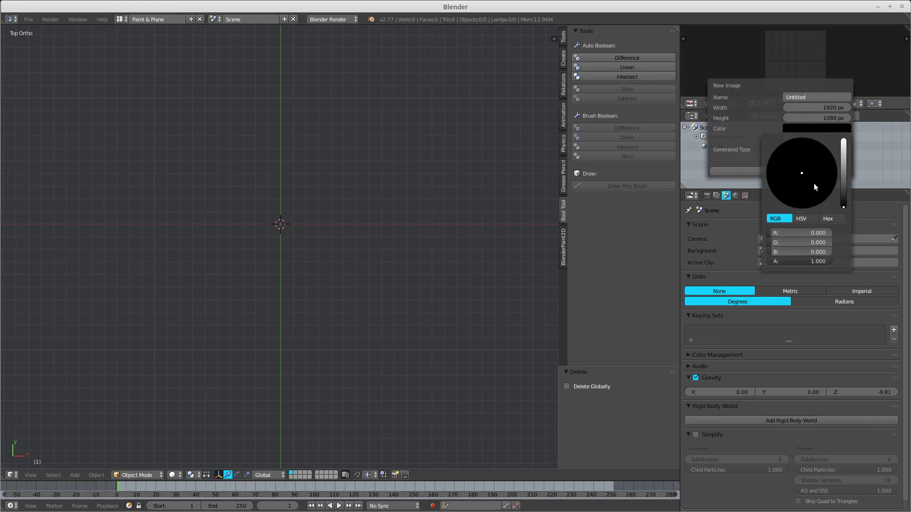
click(805, 218)
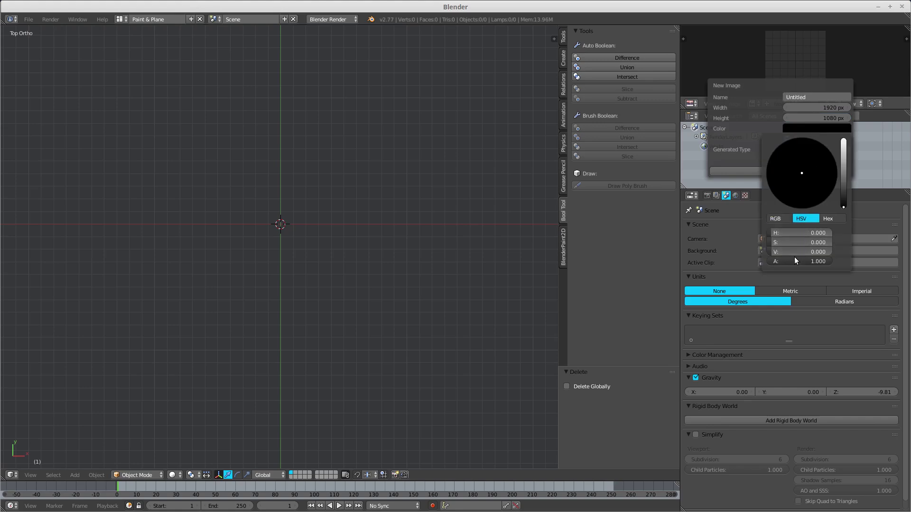
click(795, 252)
key(Return)
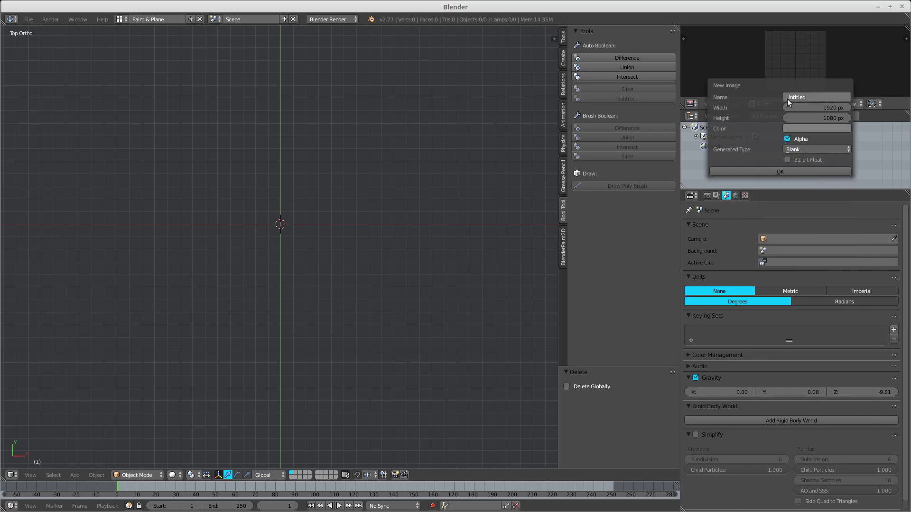
click(803, 96)
text(canvas1)
click(781, 171)
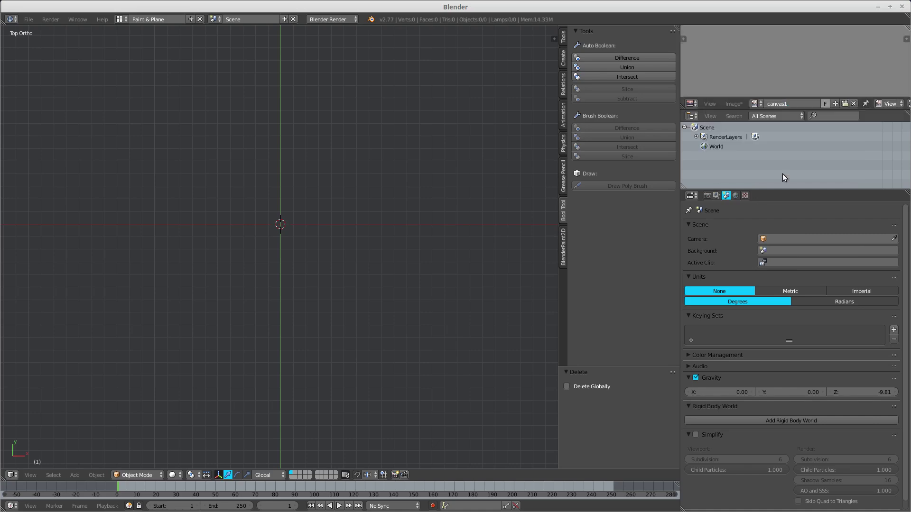
key(Home)
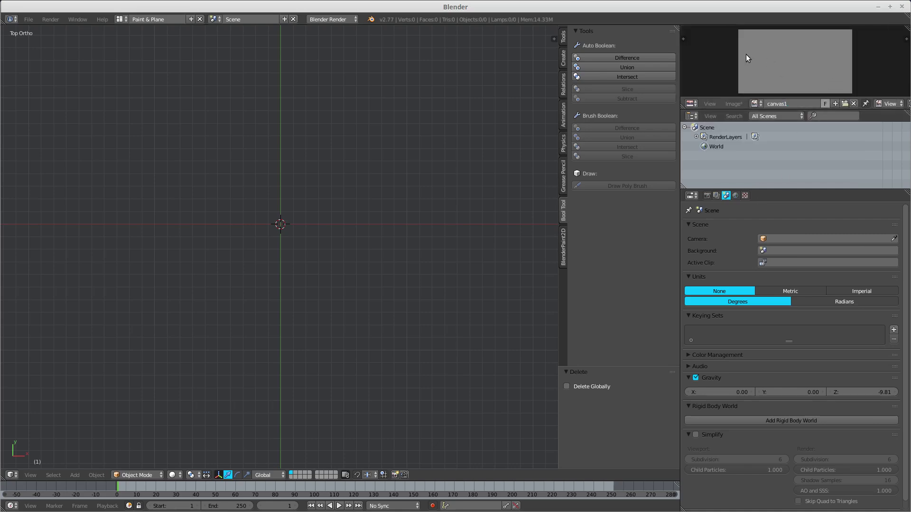
- Save the image to the Desktop as canvas1.png in RGB PNG format and unlink it from the image editor
click(732, 104)
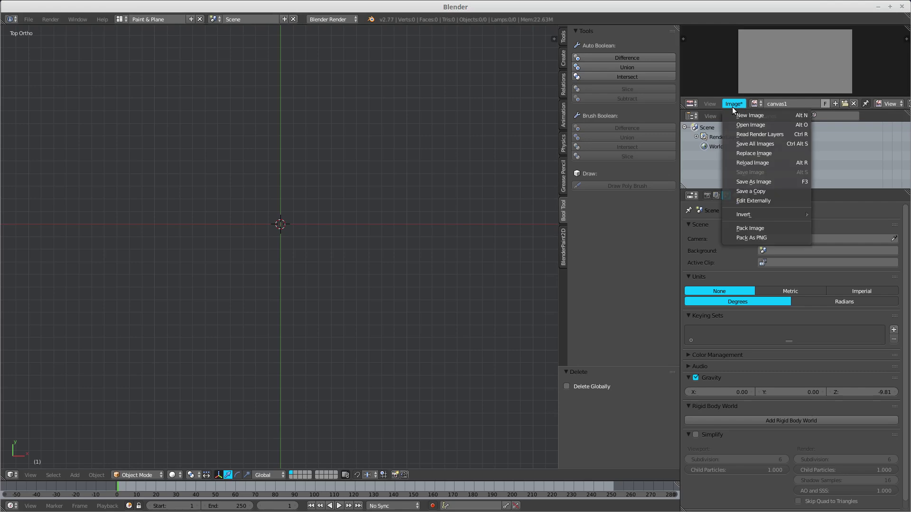
click(746, 181)
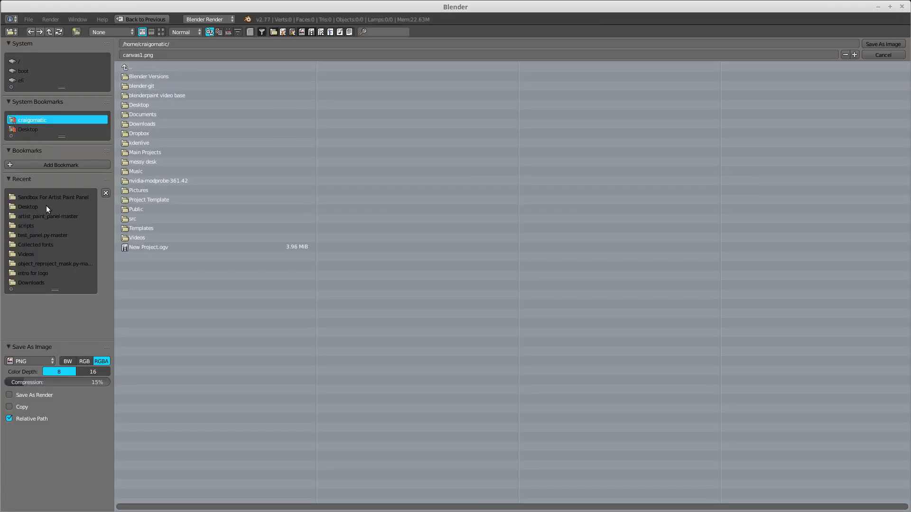
click(34, 206)
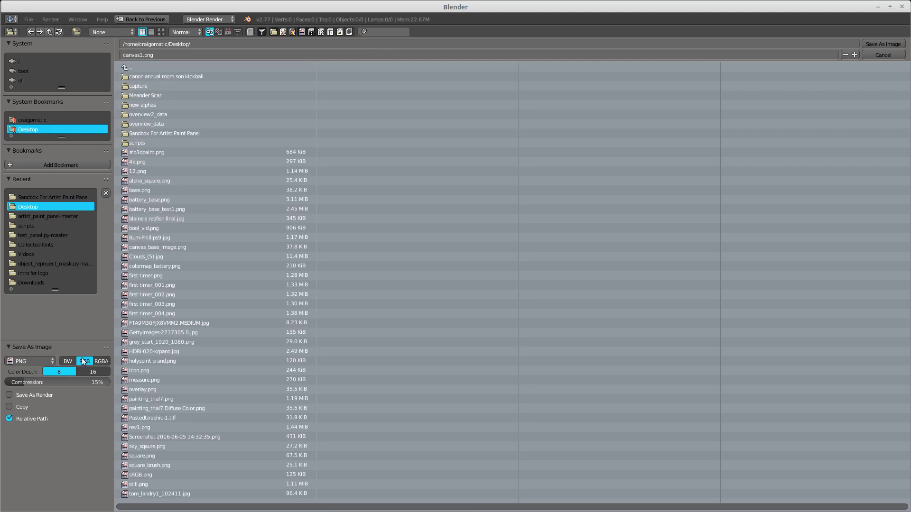
click(878, 45)
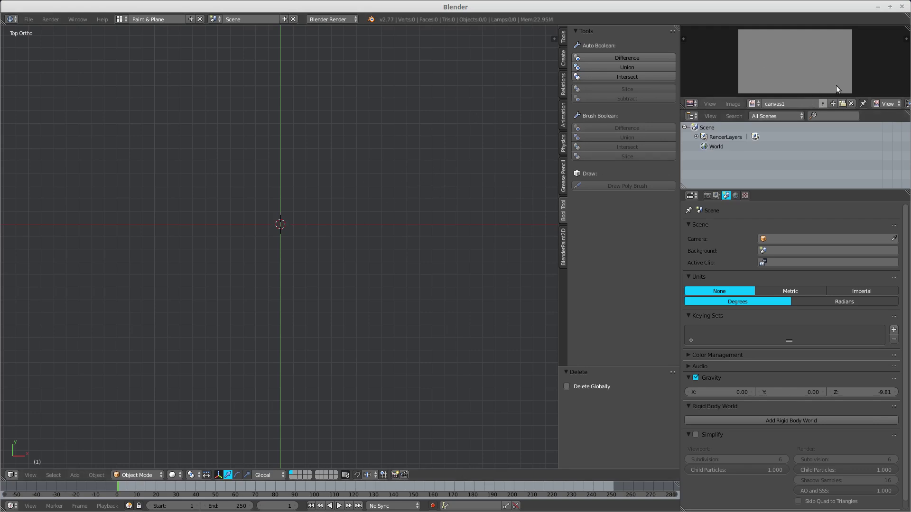
click(852, 101)
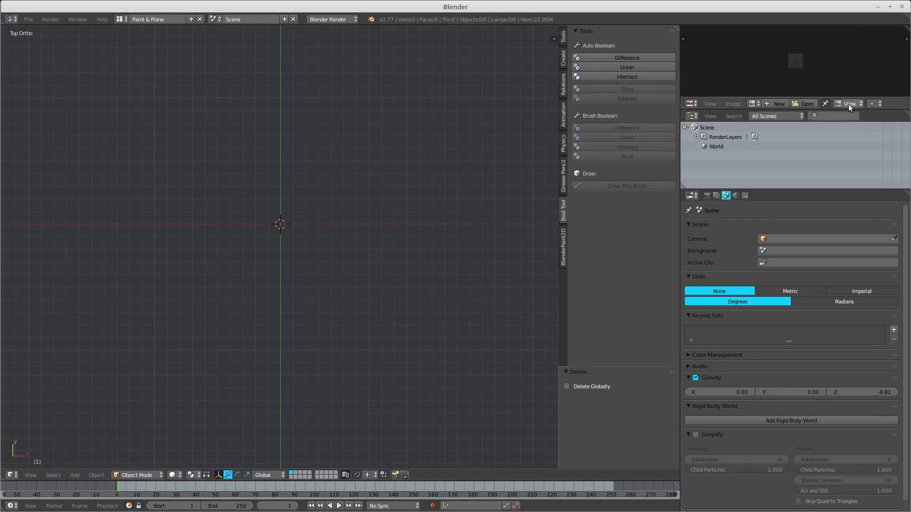
scroll(824, 60, up, 6)
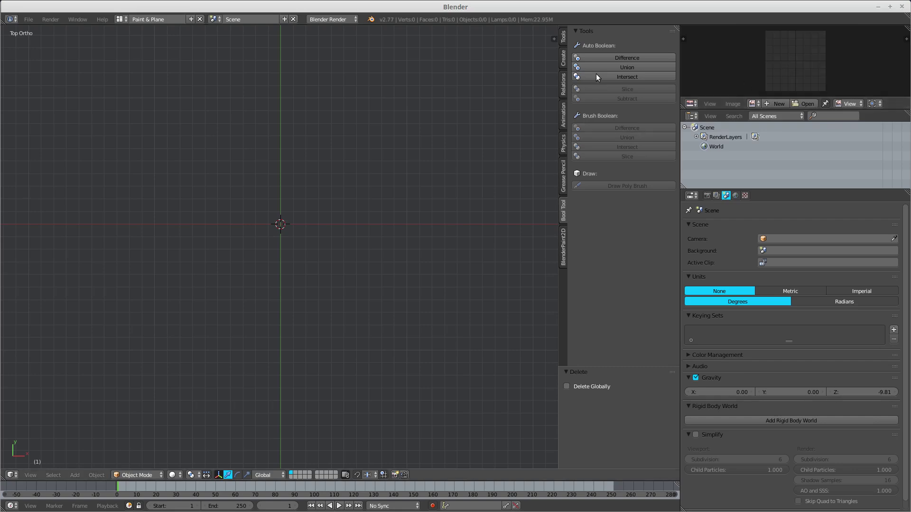
- Import canvas1.png from the Desktop with Artist Paint Tools enabled and set up its canvas camera for painting
click(564, 244)
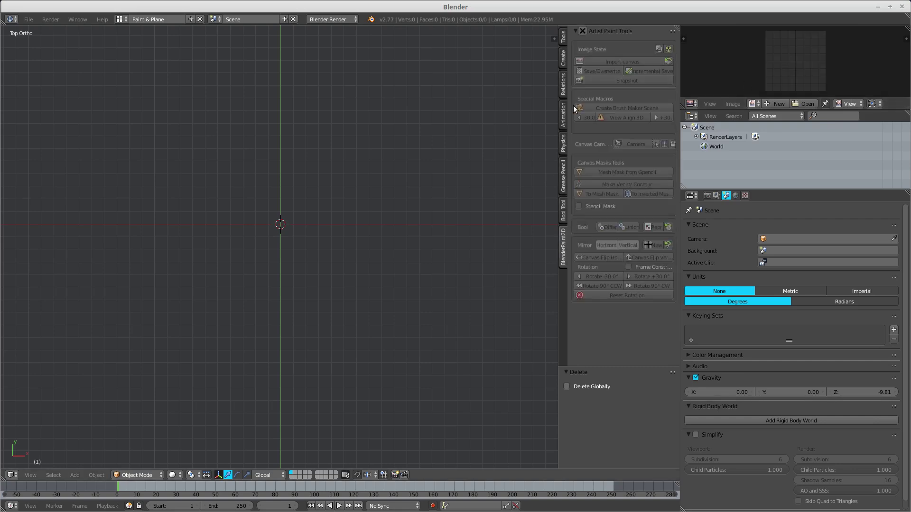
click(582, 31)
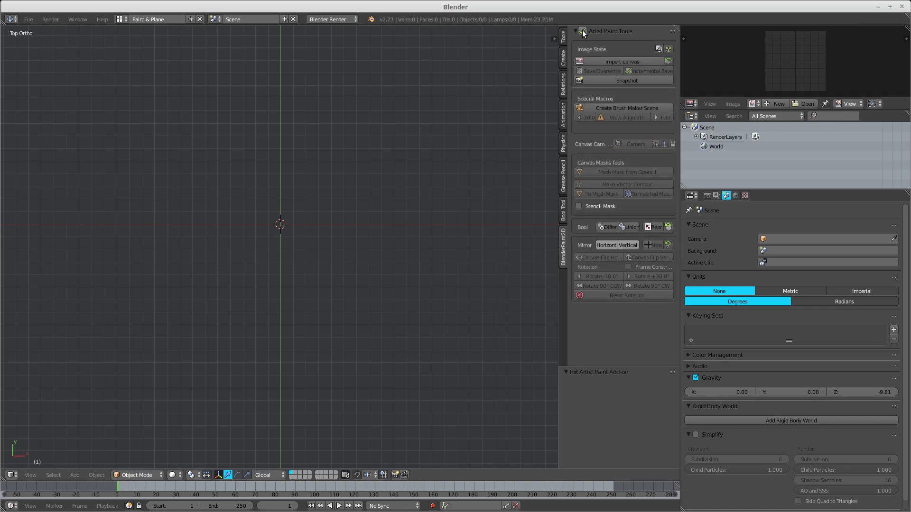
click(622, 62)
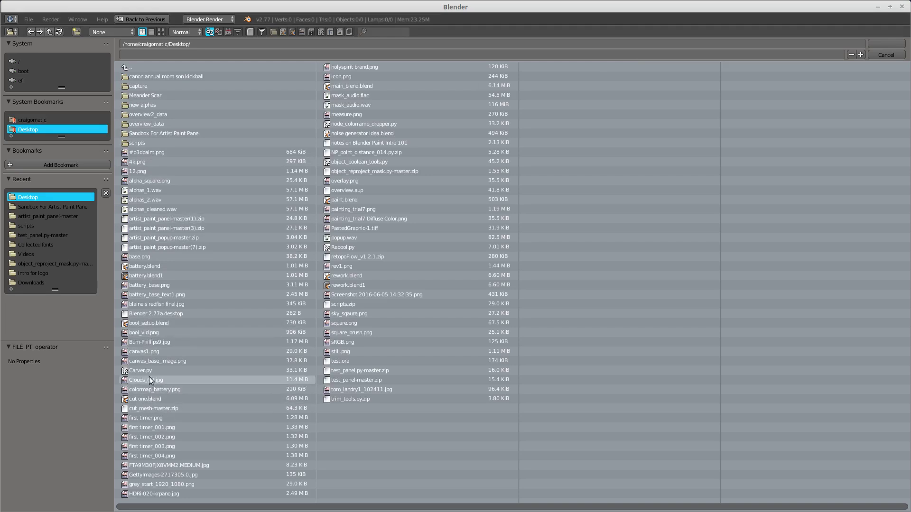
click(142, 351)
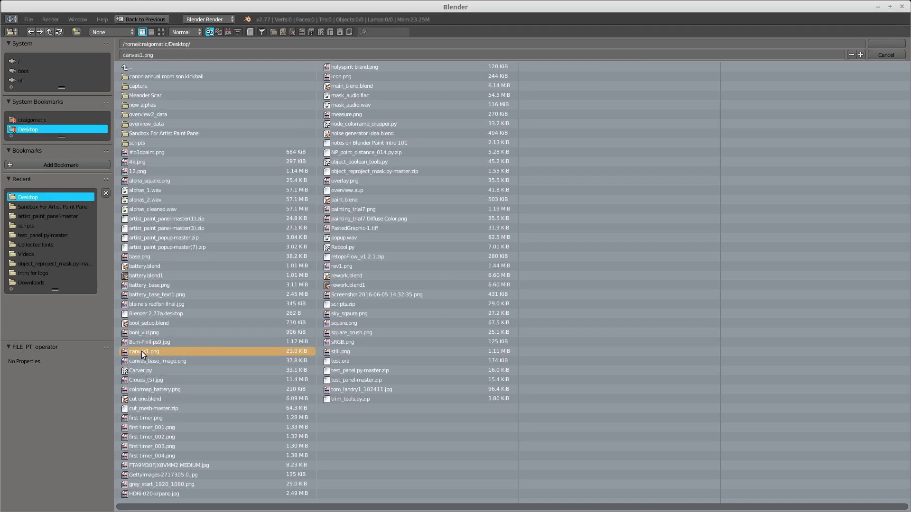
click(879, 44)
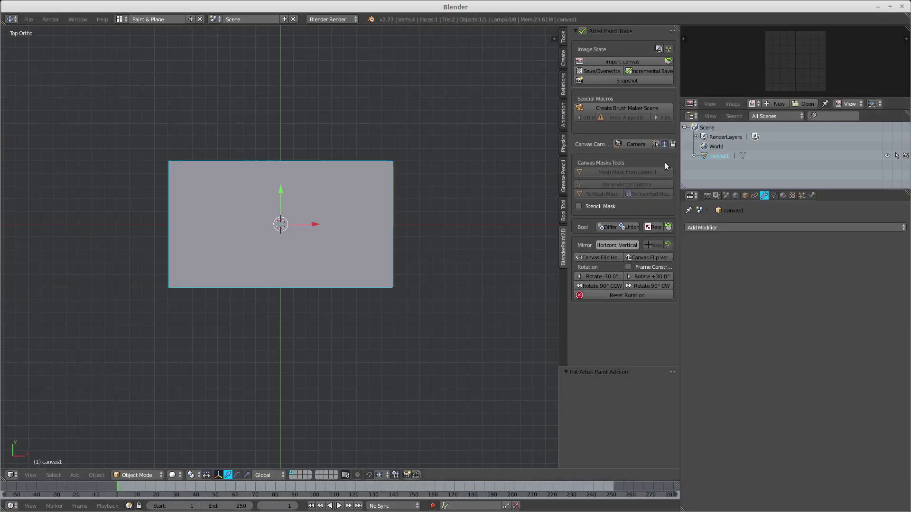
click(636, 144)
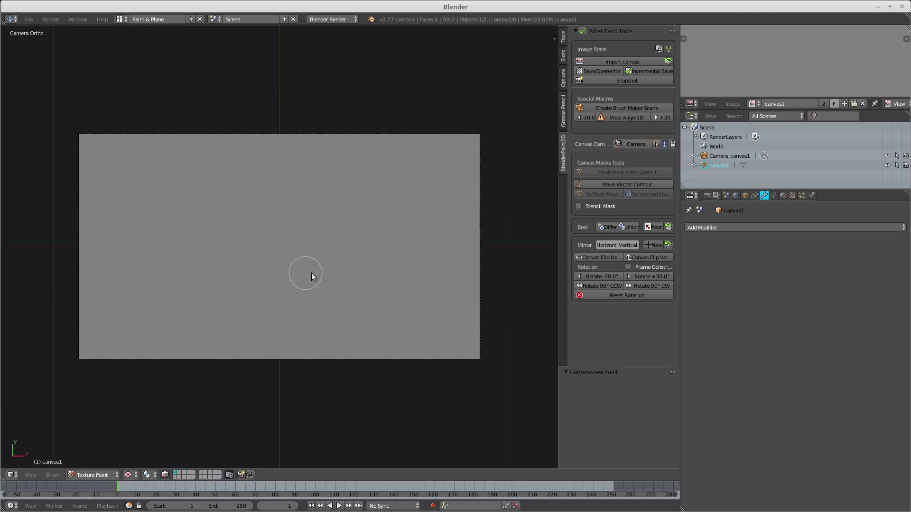
scroll(311, 275, up, 1)
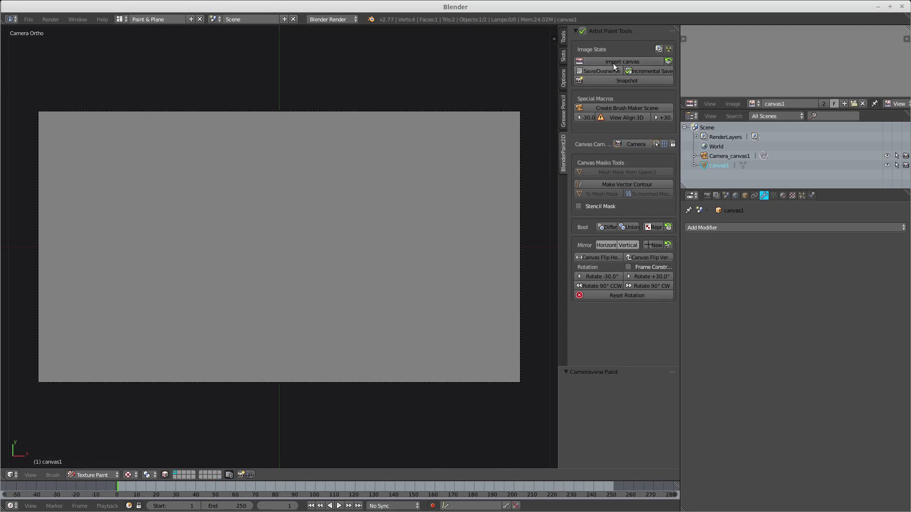
- Save the Blender file to the Desktop as paintsession.blend
click(28, 19)
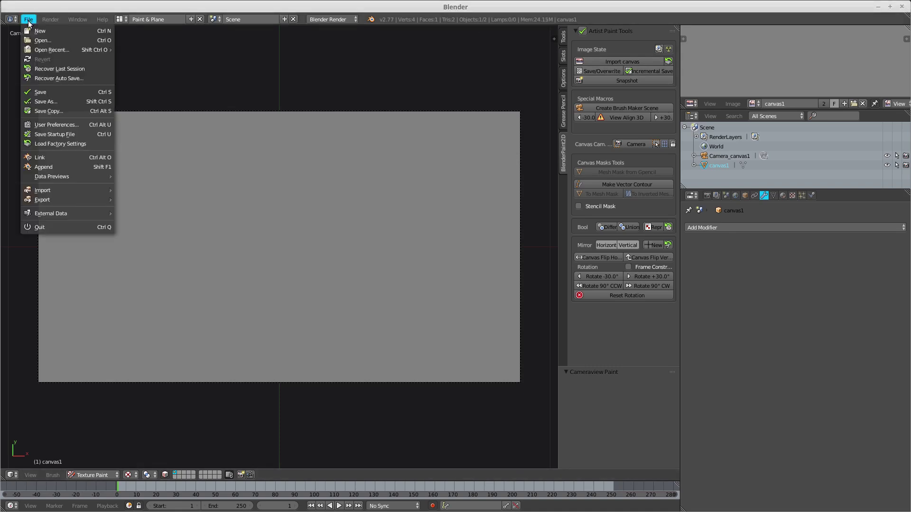
click(58, 91)
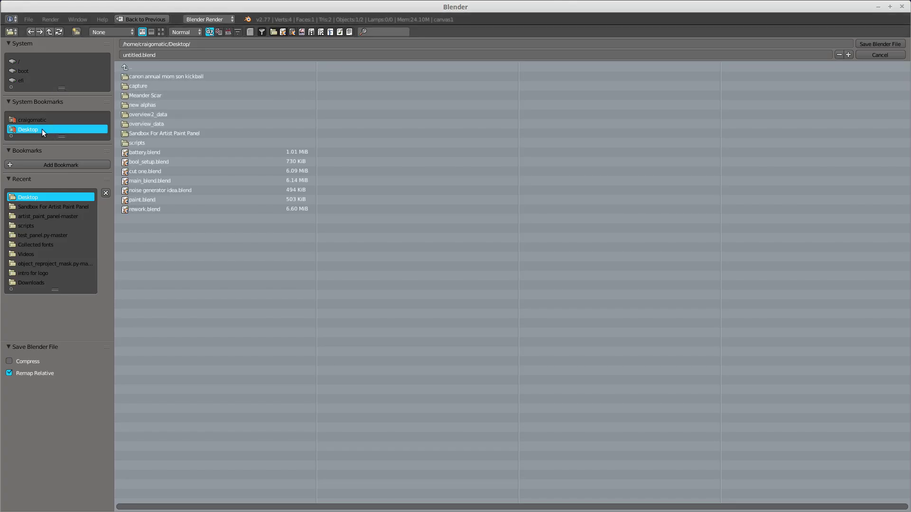
click(178, 55)
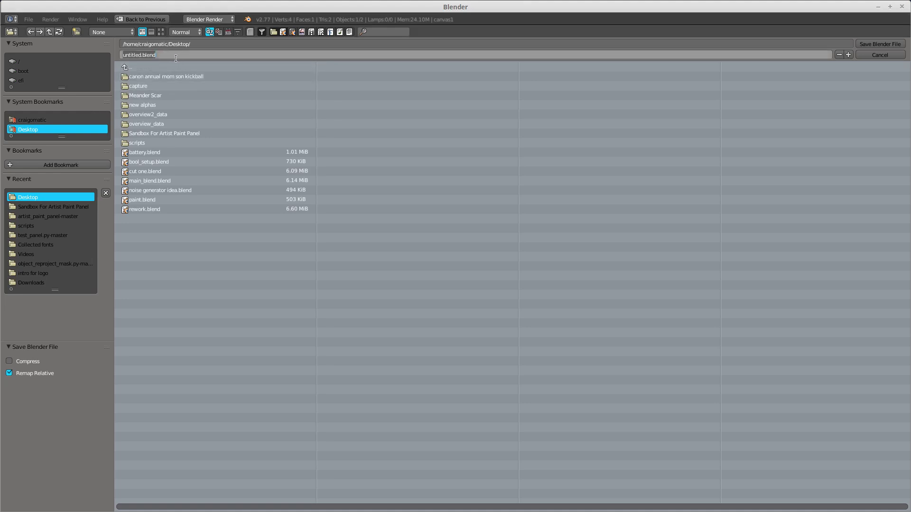
text(paintsession)
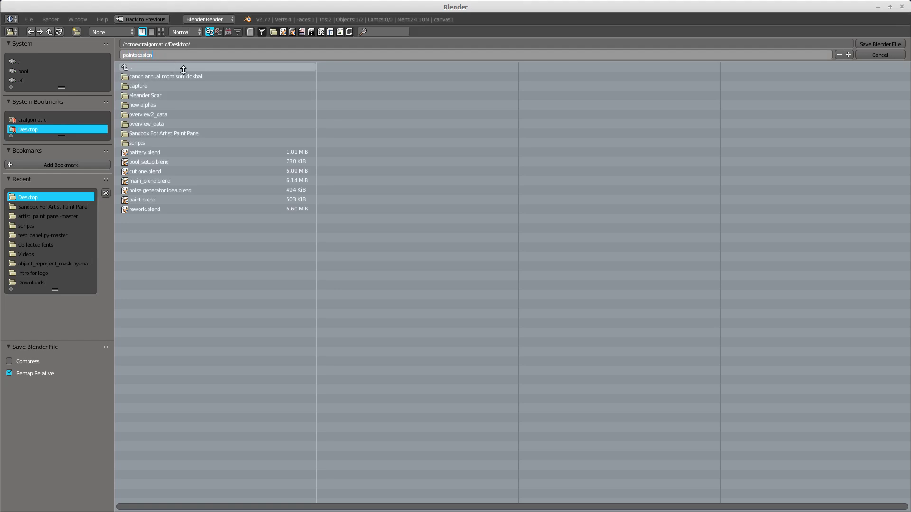
click(868, 46)
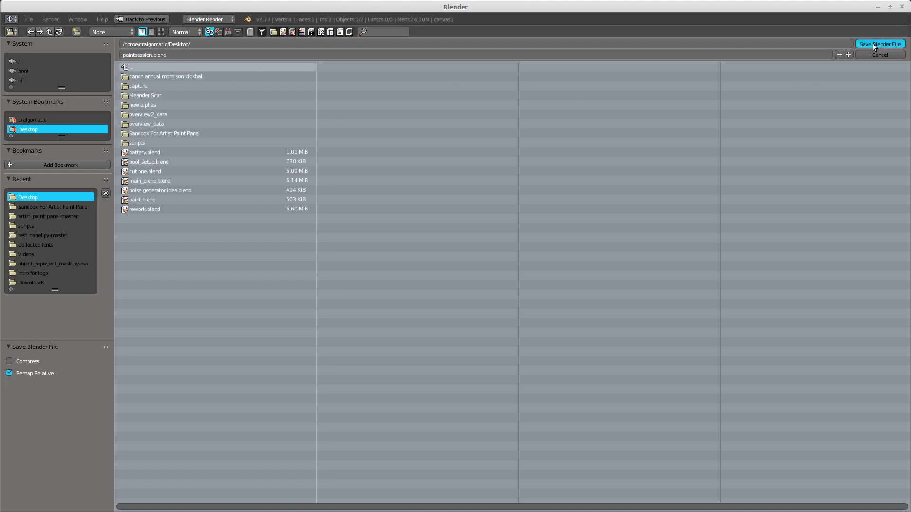
click(872, 44)
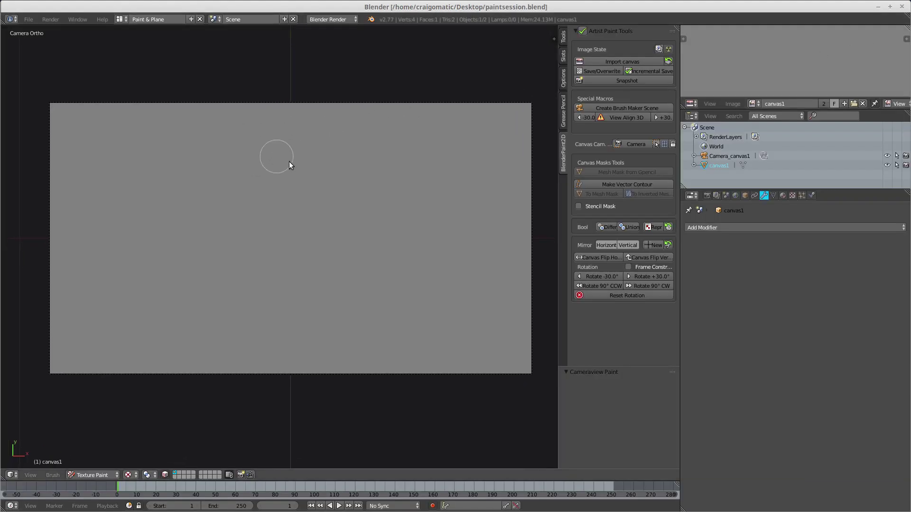
key(Home)
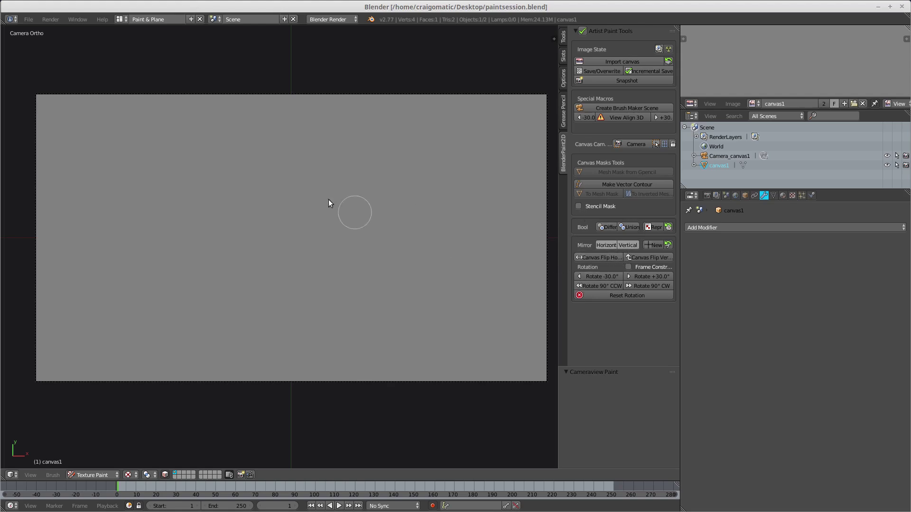
- Sample the canvas grey as the brush colour and open the TexDraw brush settings over the canvas
right_click(246, 249)
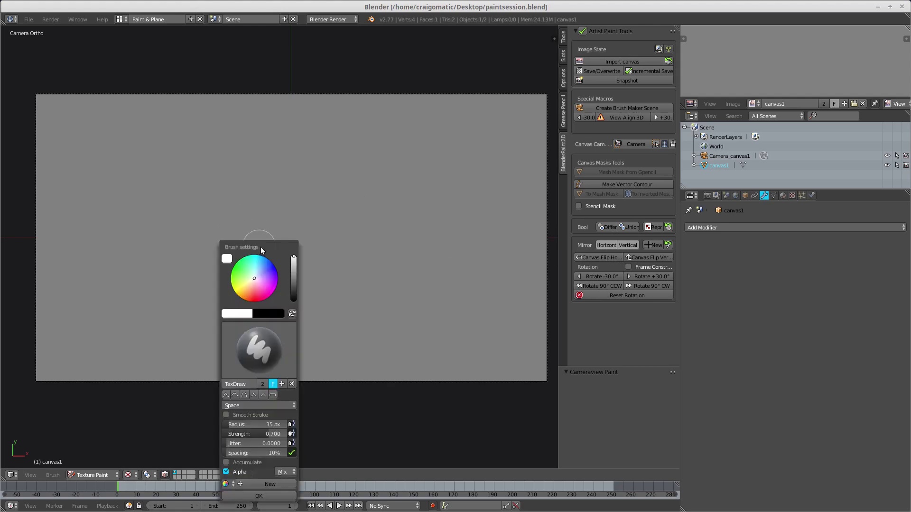
mouse_move(273, 244)
mouse_down()
mouse_move(321, 195)
mouse_move(369, 125)
mouse_up()
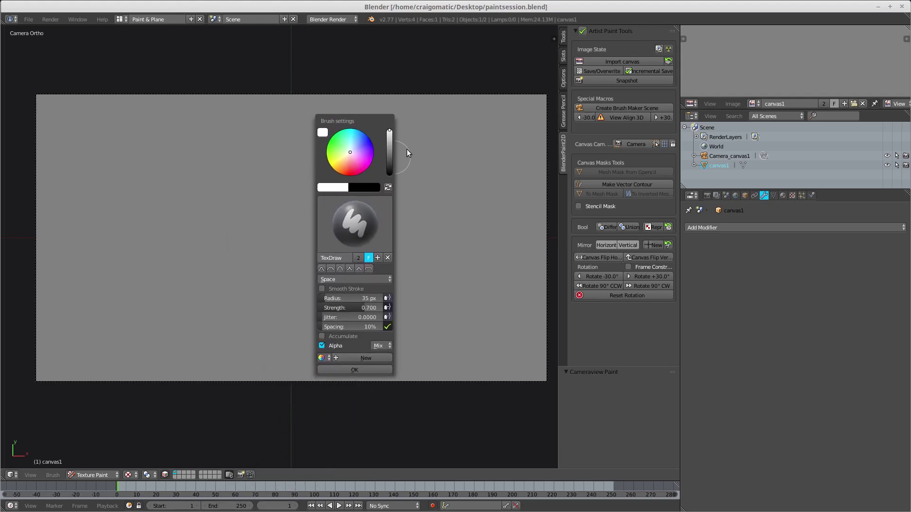
key(s)
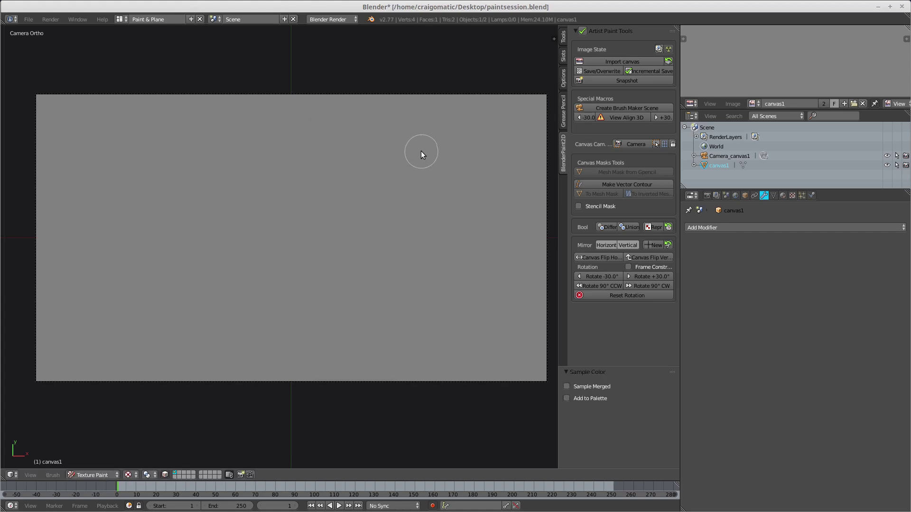
right_click(381, 159)
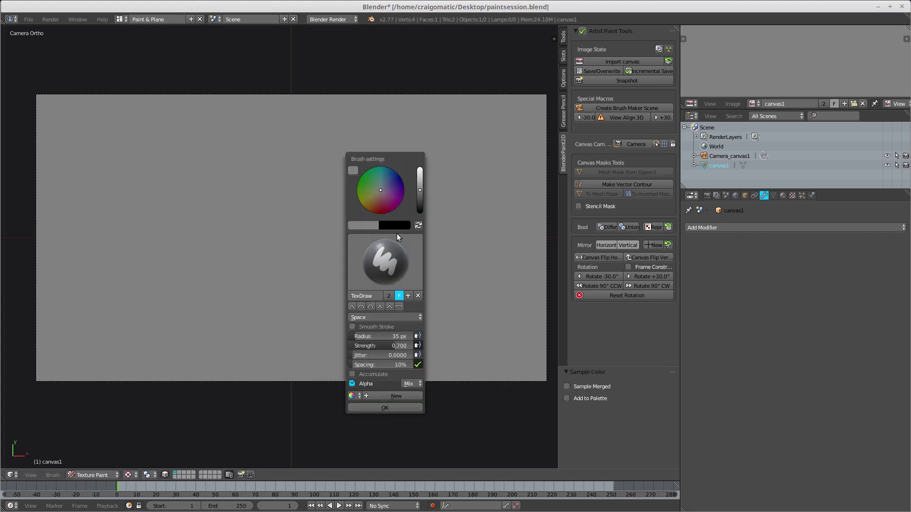
drag(403, 162, 395, 130)
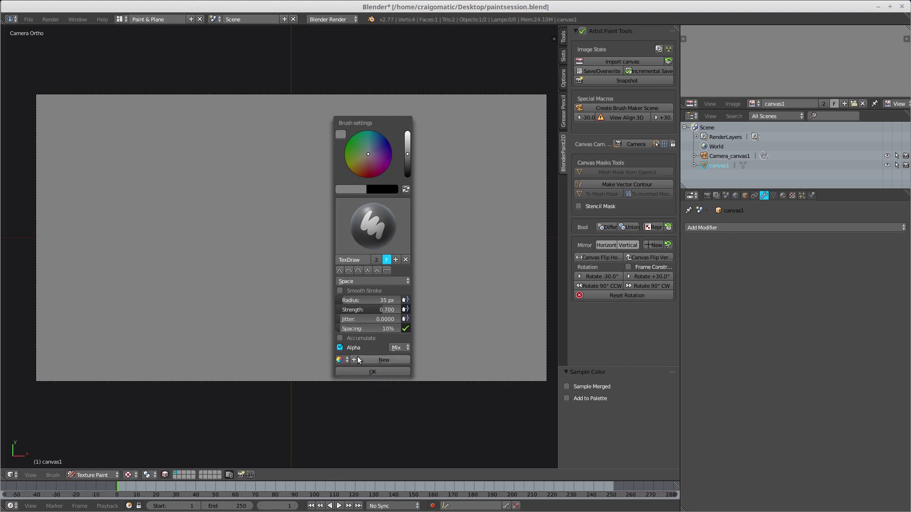
- Set the TexDraw brush's blending mode to Multiply, and adjust its strength and radius over the canvas
click(397, 347)
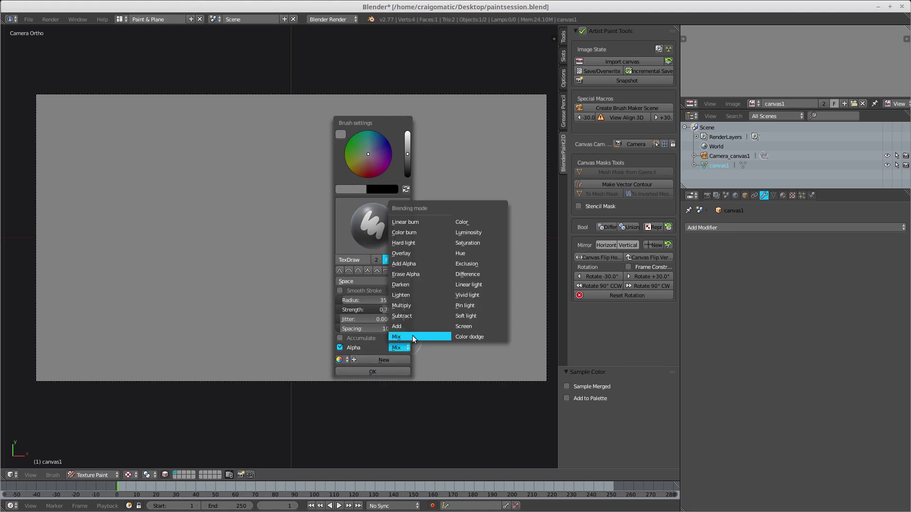
click(414, 306)
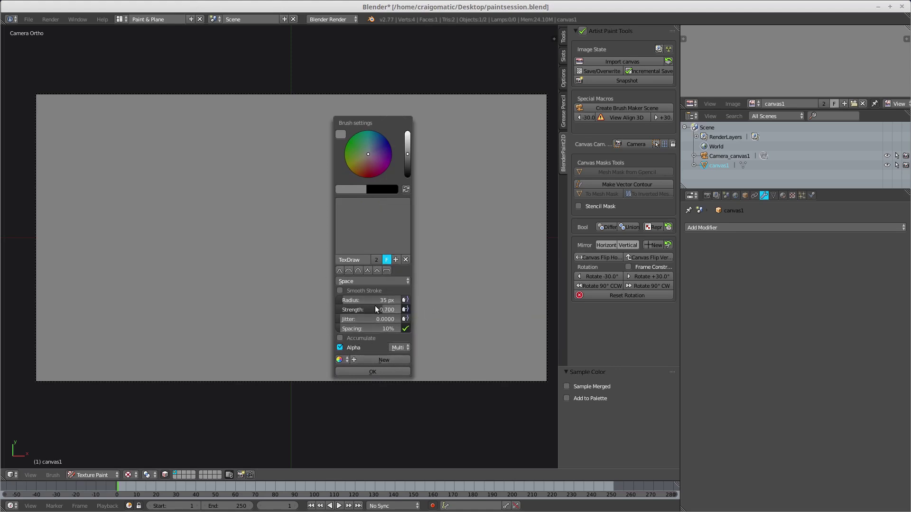
click(358, 371)
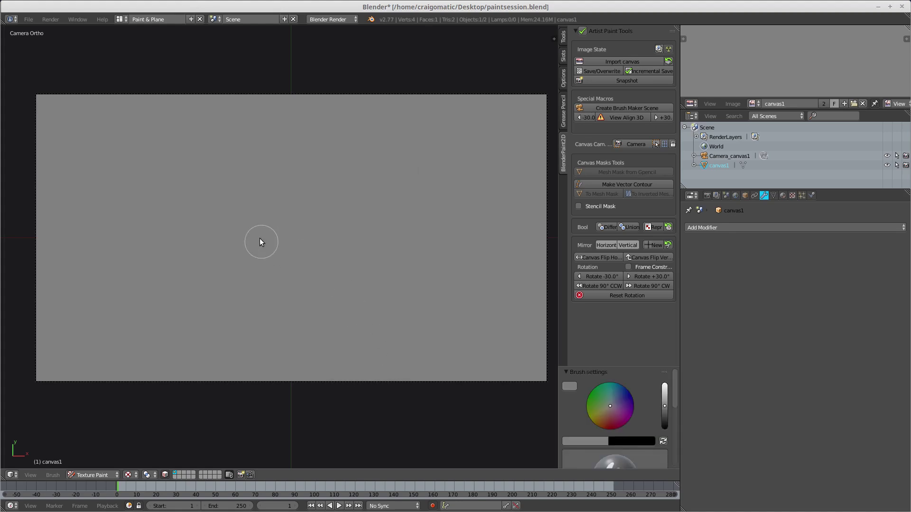
key(shift+f)
click(271, 240)
key(f)
click(239, 199)
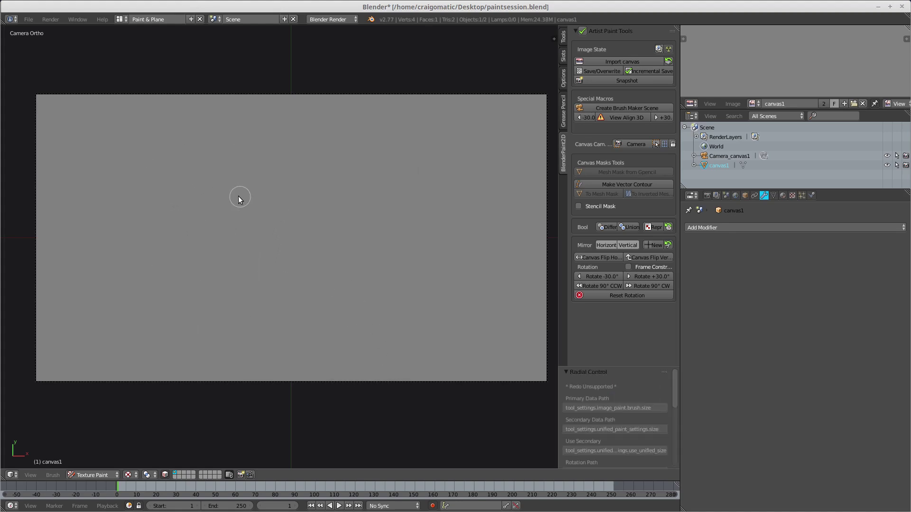
- Paint a faint, angular vehicle outline across the grey canvas, including its sloped roof and stepped underside
mouse_move(313, 152)
mouse_down()
mouse_move(134, 227)
mouse_move(132, 304)
mouse_move(202, 318)
mouse_up()
mouse_move(273, 298)
mouse_down()
mouse_move(400, 261)
mouse_move(413, 283)
mouse_move(495, 260)
mouse_up()
drag(265, 152, 506, 198)
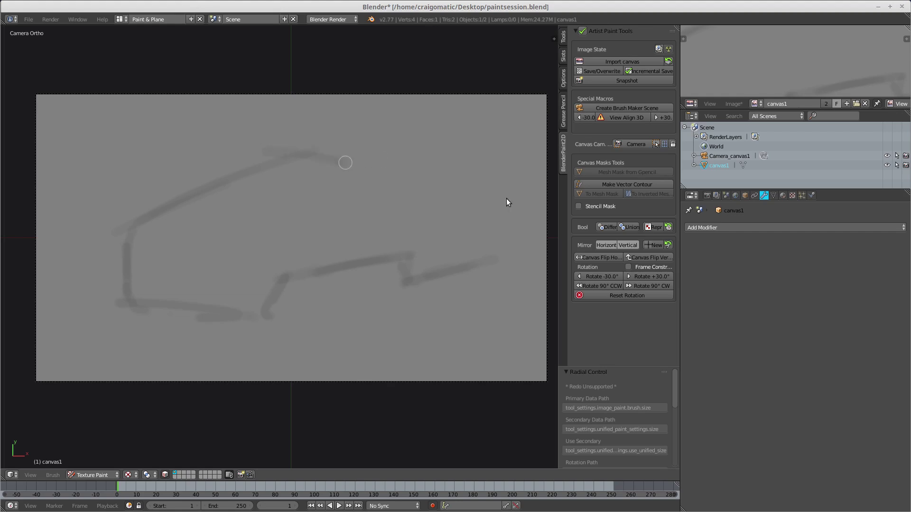
- Enlarge the brush and shade the vehicle body with broad soft strokes along its middle, nose and lower edge
key(f)
click(370, 237)
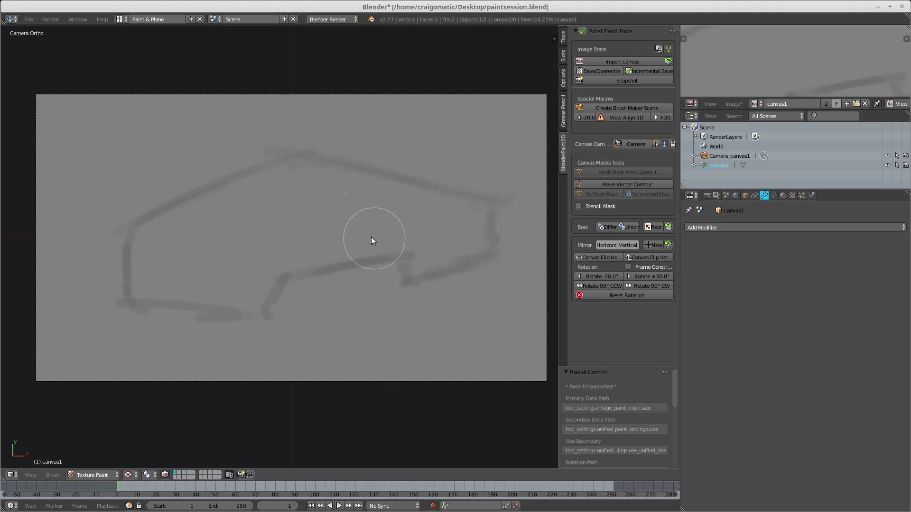
mouse_move(371, 237)
mouse_down()
mouse_move(431, 216)
mouse_move(289, 229)
mouse_move(216, 202)
mouse_move(269, 197)
mouse_move(247, 189)
mouse_move(138, 214)
mouse_move(90, 262)
mouse_move(122, 248)
mouse_move(126, 272)
mouse_move(250, 313)
mouse_up()
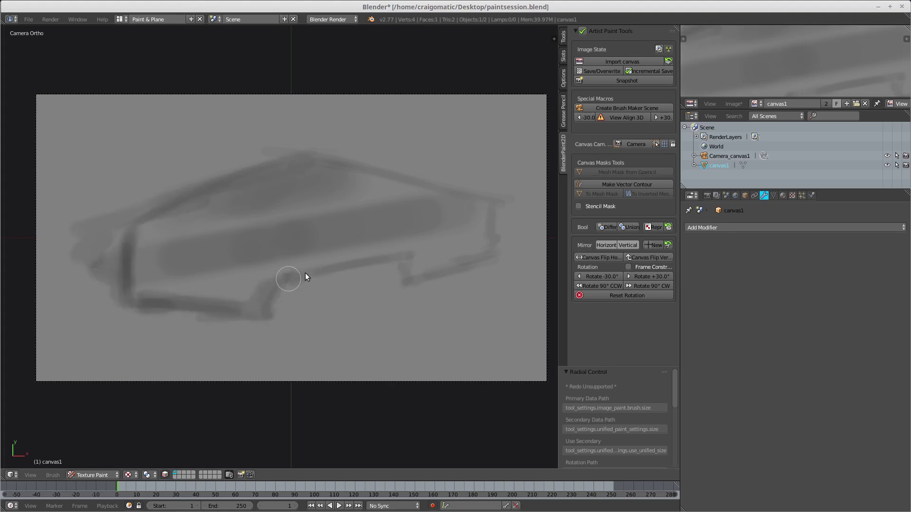
- Outline an elongated rounded pod under the body, and redraw the right end with a diagonal panel line across the side
mouse_move(305, 273)
mouse_down()
mouse_move(398, 265)
mouse_move(291, 309)
mouse_move(318, 315)
mouse_move(304, 310)
mouse_move(404, 289)
mouse_move(391, 276)
mouse_move(402, 294)
mouse_move(291, 318)
mouse_up()
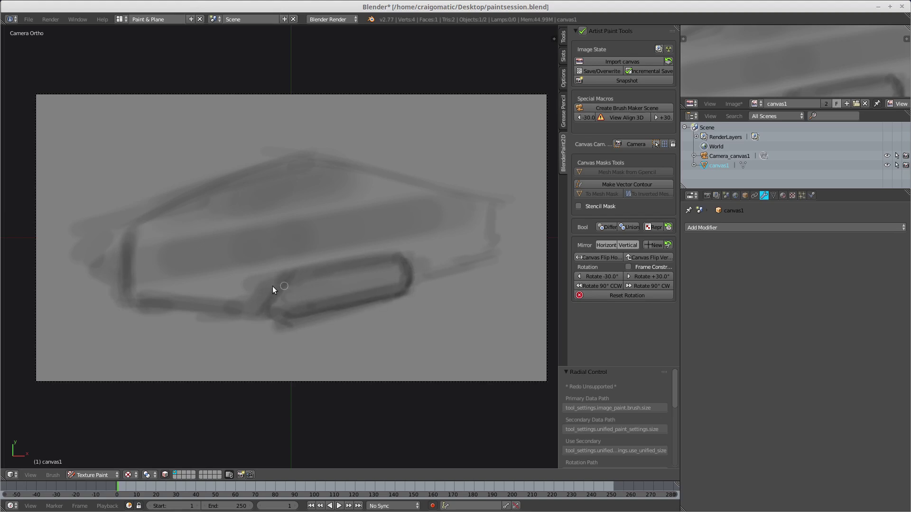
mouse_move(241, 309)
mouse_down()
mouse_move(333, 262)
mouse_move(400, 252)
mouse_move(412, 260)
mouse_up()
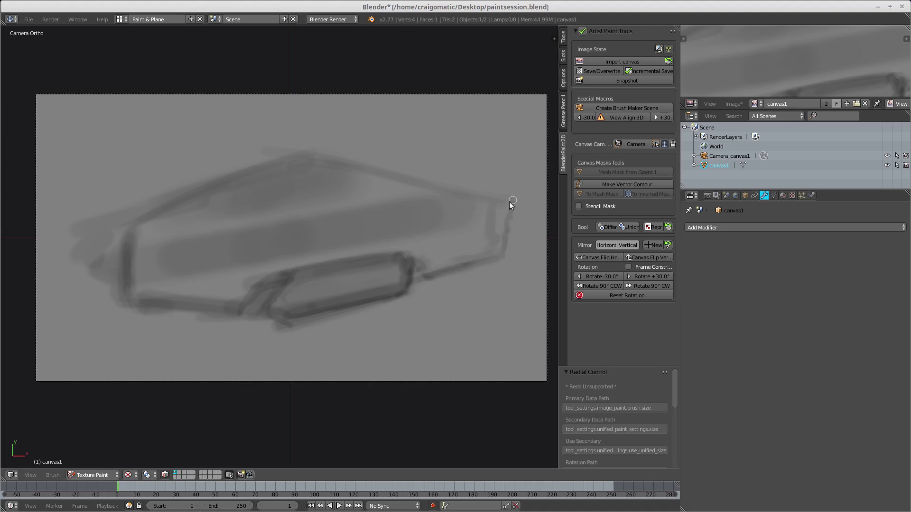
mouse_move(509, 201)
mouse_down()
mouse_move(508, 191)
mouse_move(472, 181)
mouse_move(267, 219)
mouse_move(195, 267)
mouse_move(126, 289)
mouse_up()
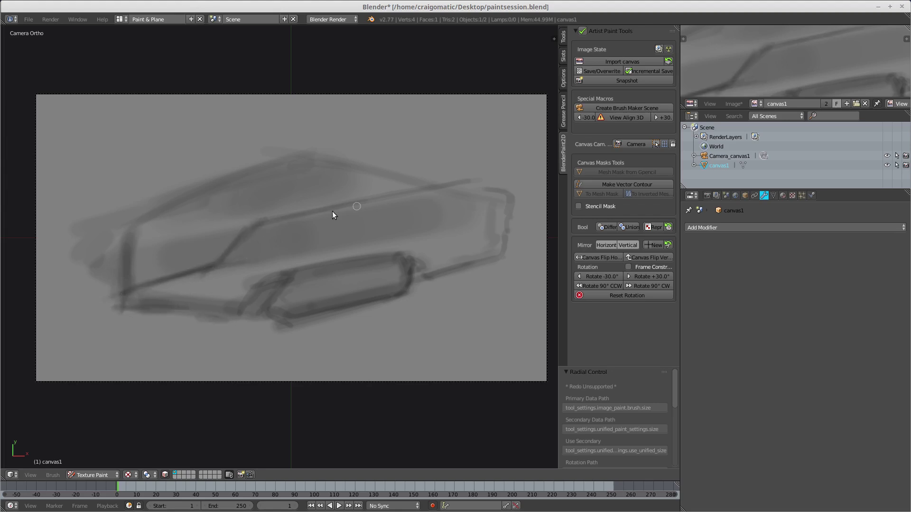
- Strengthen the roofline and nose contours, and add inner panel lines through the middle of the vehicle sketch
mouse_move(447, 169)
mouse_down()
mouse_move(318, 152)
mouse_move(190, 184)
mouse_move(95, 239)
mouse_up()
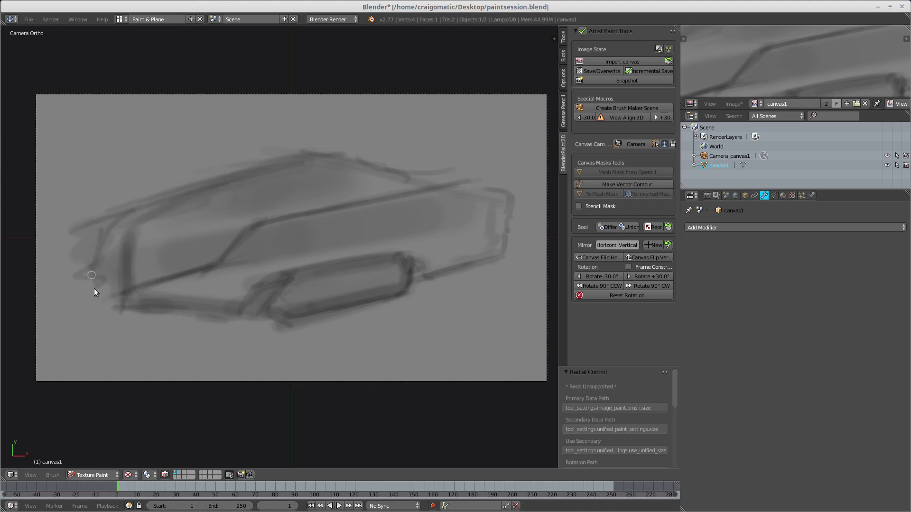
drag(110, 291, 66, 304)
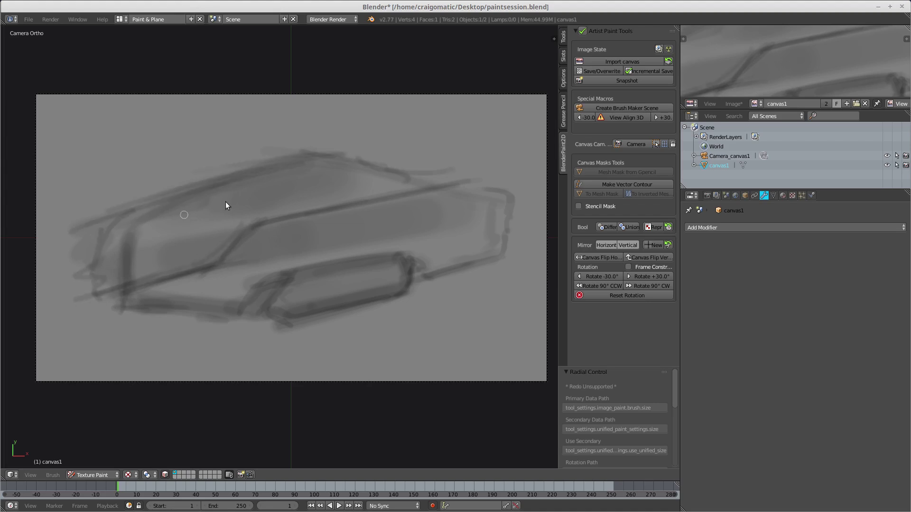
mouse_move(184, 215)
mouse_down()
mouse_move(100, 251)
mouse_move(122, 264)
mouse_move(249, 212)
mouse_move(95, 282)
mouse_up()
mouse_move(136, 226)
mouse_down()
mouse_move(248, 197)
mouse_move(362, 187)
mouse_up()
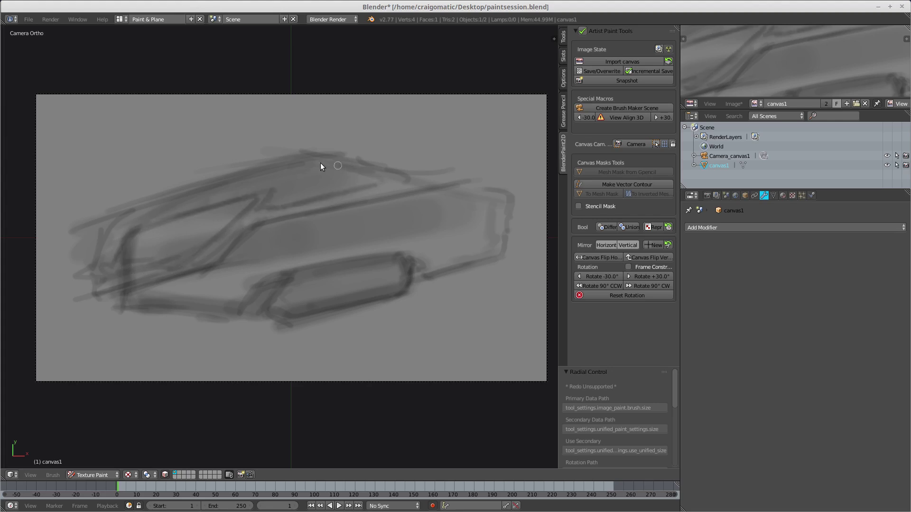
mouse_move(326, 240)
mouse_down()
mouse_move(336, 248)
mouse_move(343, 231)
mouse_move(500, 196)
mouse_move(320, 245)
mouse_move(329, 262)
mouse_up()
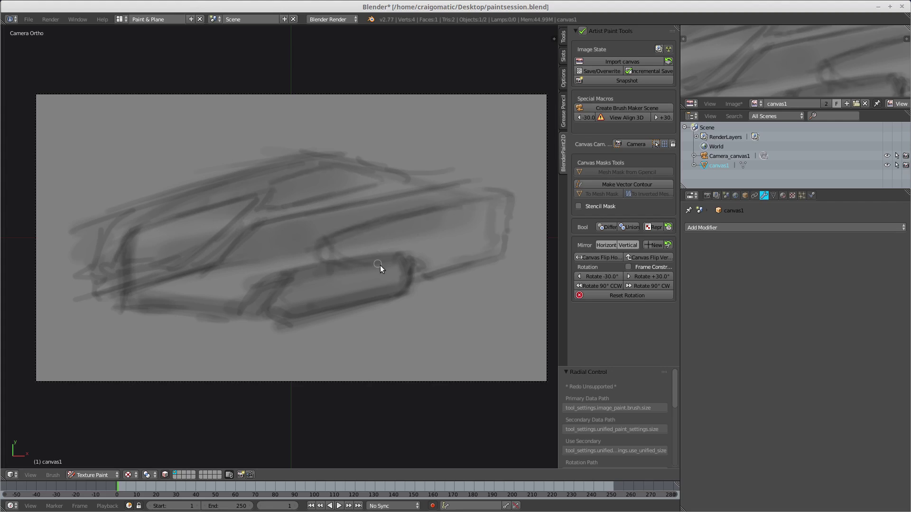
- Enlarge the brush and add soft shading around the pod, the right end and the body of the vehicle
key(f)
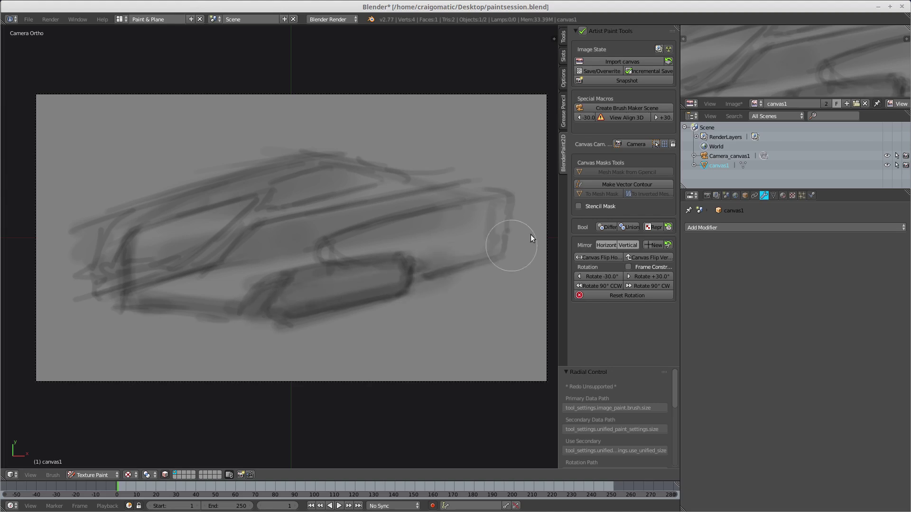
drag(128, 292, 223, 249)
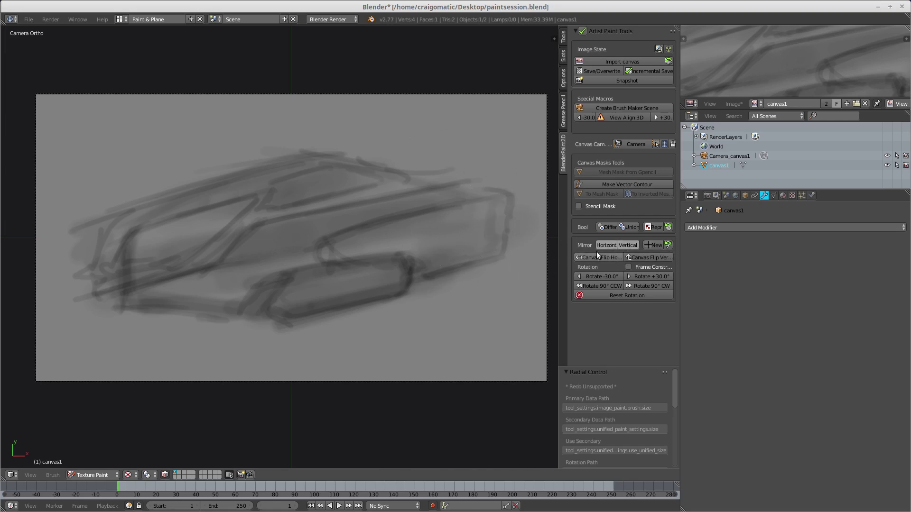
- Place the 3D cursor on the right part of the sketch, and return to painting canvas1 with Horizontal and Vertical mirroring enabled
right_click(309, 94)
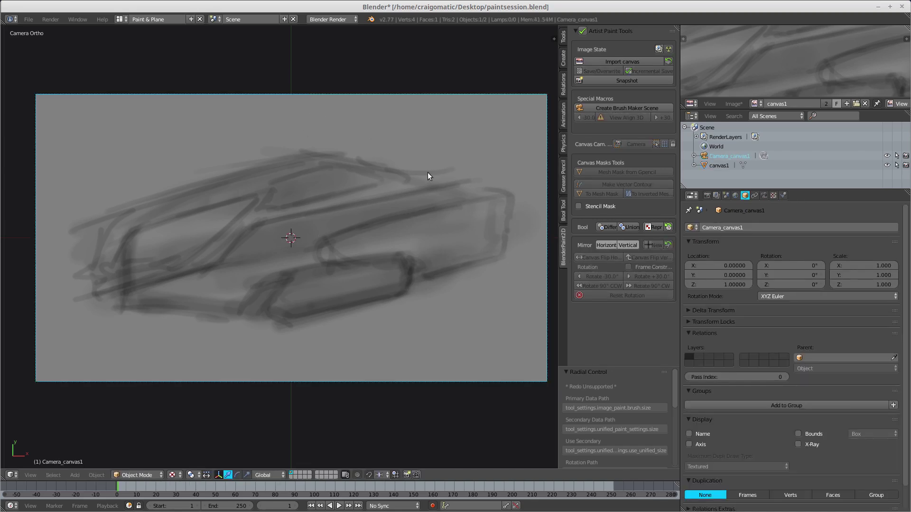
click(468, 229)
right_click(491, 164)
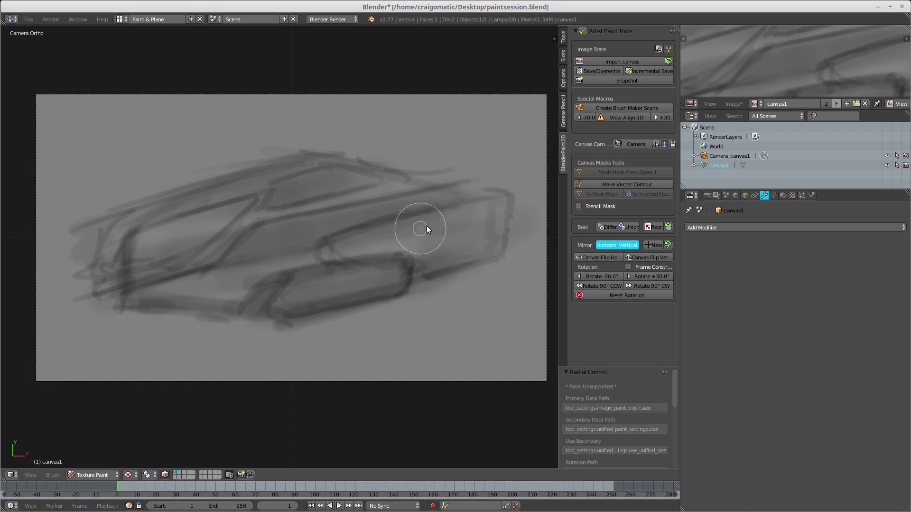
- Adjust the brush strength and shrink its radius to a fine size for mirrored strokes
key(shift+f)
click(387, 229)
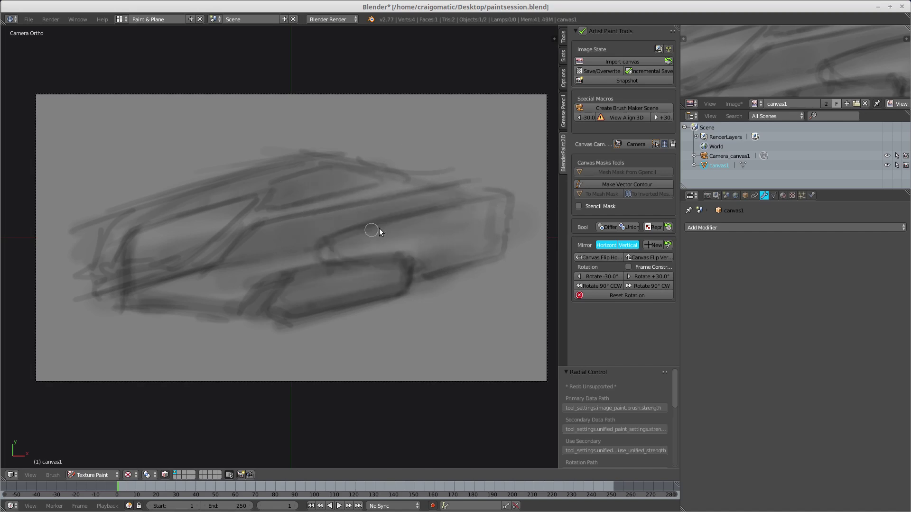
key(f)
click(415, 232)
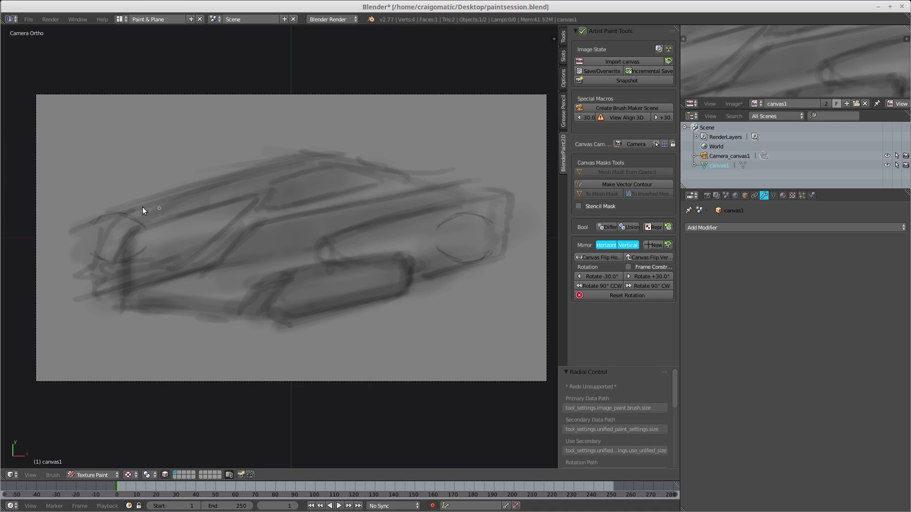
- Undo the mirrored test strokes painted on both sides of the canvas centre
key(ctrl+z)
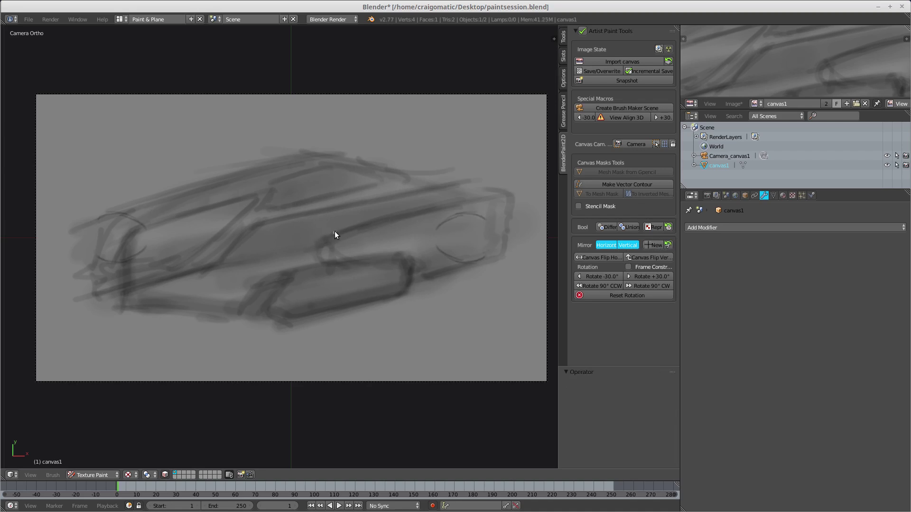
key(ctrl+z)
key(ctrl+z)
key(ctrl+z)
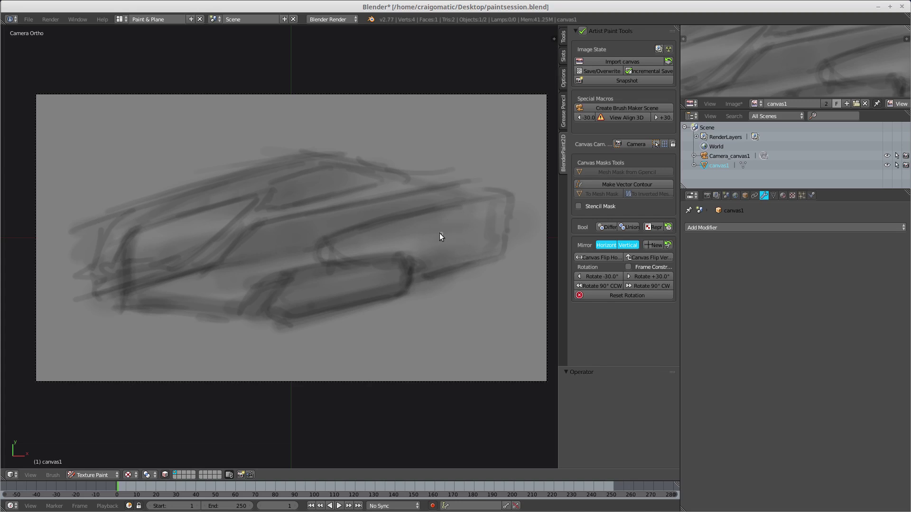
- Centre the mirroring on the 3D cursor, and paint a mirrored wheel with an eye-like hub and angular struts above it
right_click(415, 93)
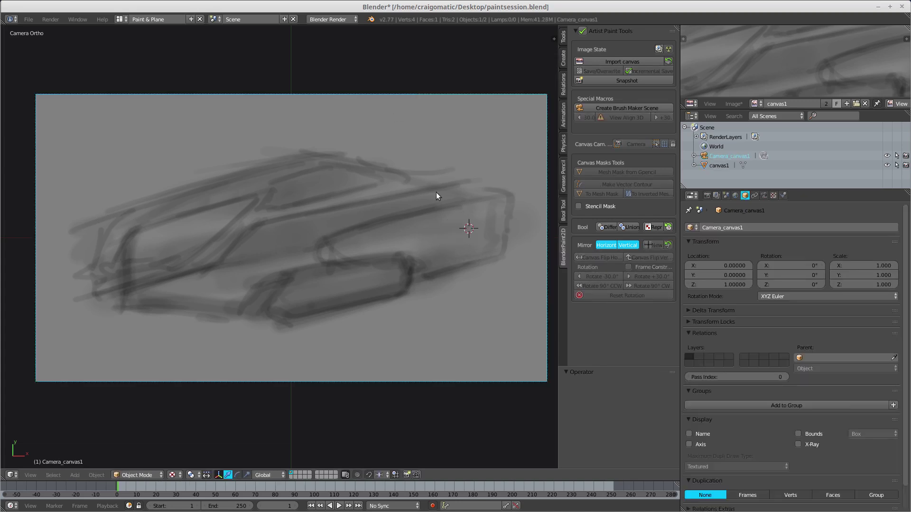
key(ctrl+z)
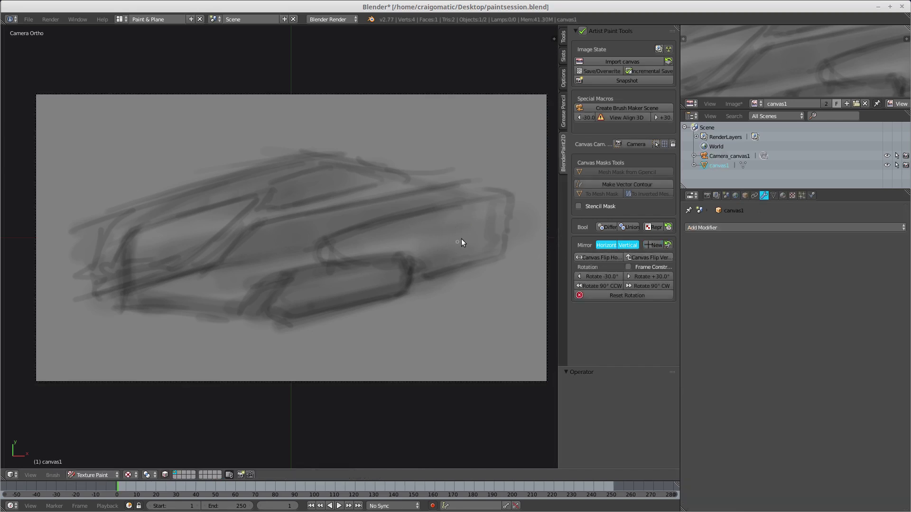
mouse_move(466, 218)
mouse_down()
mouse_move(437, 232)
mouse_move(446, 248)
mouse_up()
mouse_move(460, 203)
mouse_down()
mouse_move(443, 212)
mouse_move(486, 195)
mouse_move(465, 194)
mouse_move(444, 247)
mouse_move(448, 221)
mouse_up()
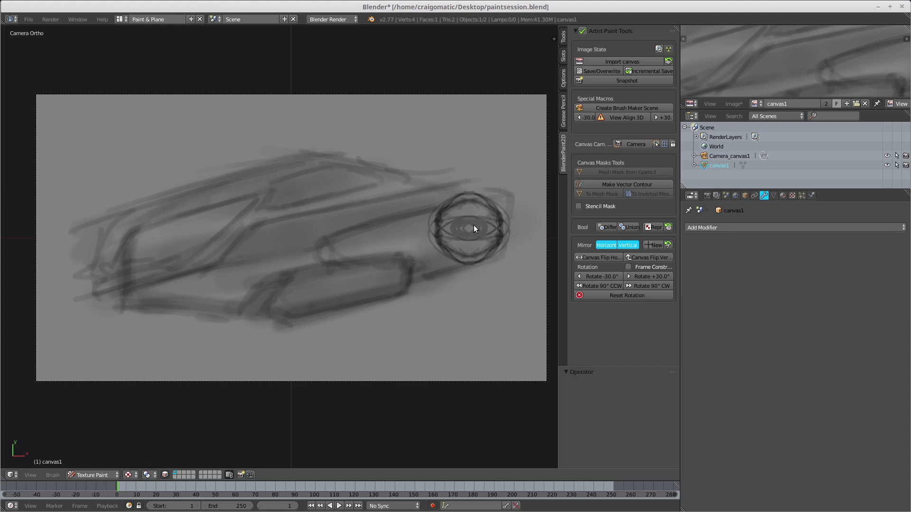
mouse_move(492, 212)
mouse_down()
mouse_move(437, 220)
mouse_move(448, 209)
mouse_move(488, 254)
mouse_move(453, 252)
mouse_up()
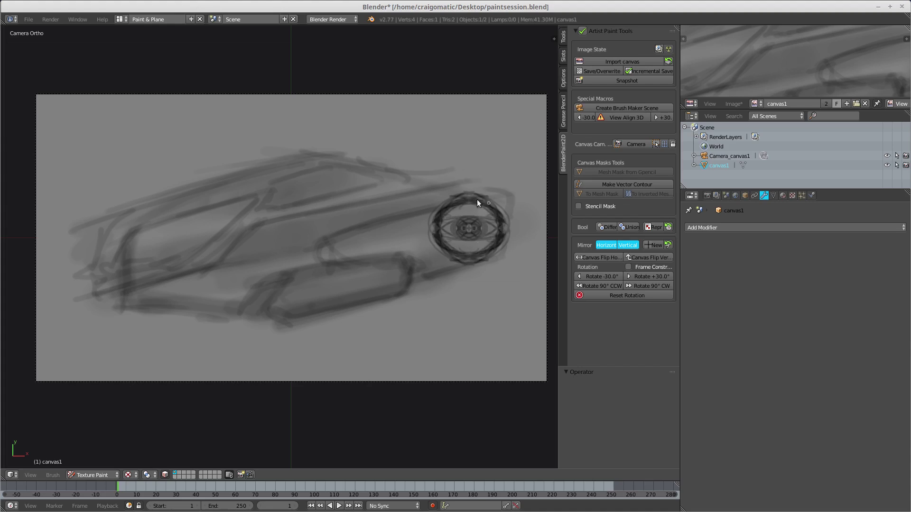
mouse_move(477, 199)
mouse_down()
mouse_move(453, 215)
mouse_move(451, 191)
mouse_move(422, 212)
mouse_move(435, 177)
mouse_move(417, 216)
mouse_move(445, 184)
mouse_move(451, 193)
mouse_move(423, 221)
mouse_up()
- Switch the mirroring to Vertical only, and paint a long symmetrical arm reaching left from the wheel
click(628, 245)
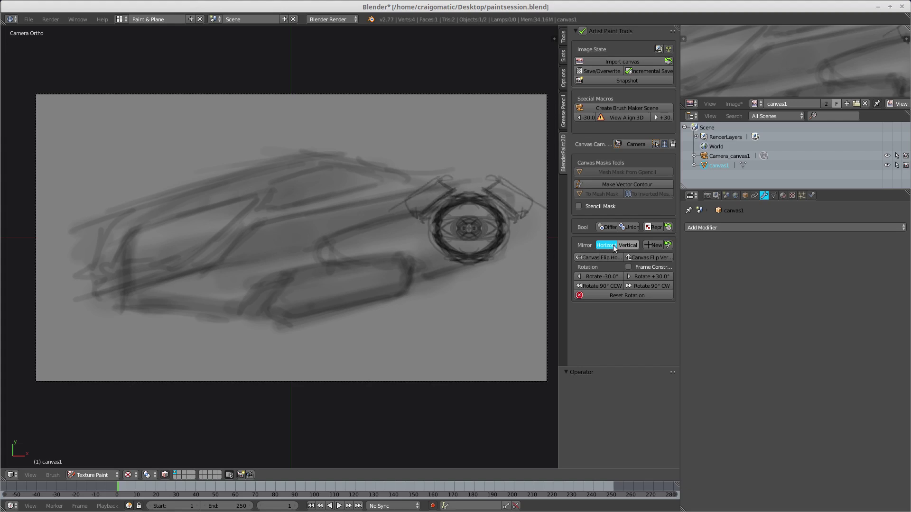
click(627, 244)
mouse_move(422, 249)
mouse_down()
mouse_move(415, 246)
mouse_move(428, 238)
mouse_move(296, 229)
mouse_up()
mouse_move(402, 210)
mouse_down()
mouse_move(278, 232)
mouse_move(388, 251)
mouse_up()
drag(300, 245, 416, 247)
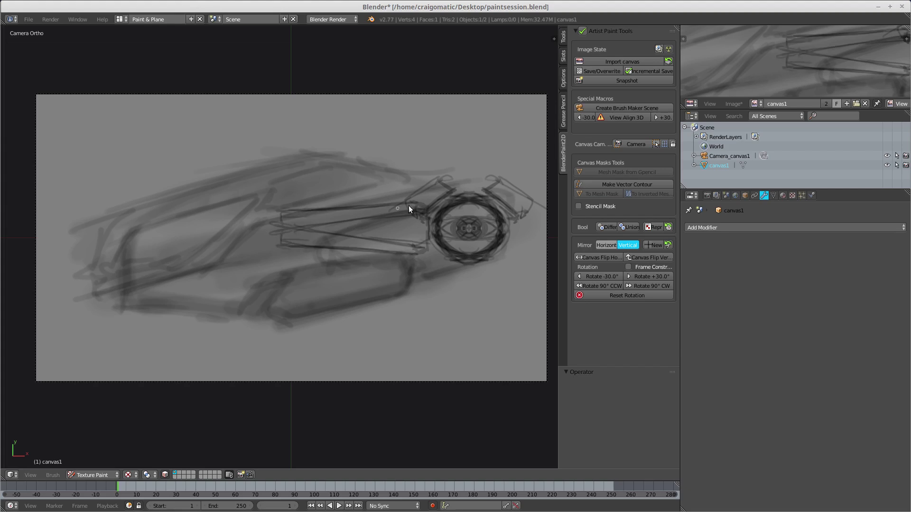
mouse_move(408, 206)
mouse_down()
mouse_move(268, 219)
mouse_move(369, 249)
mouse_move(425, 235)
mouse_move(369, 241)
mouse_up()
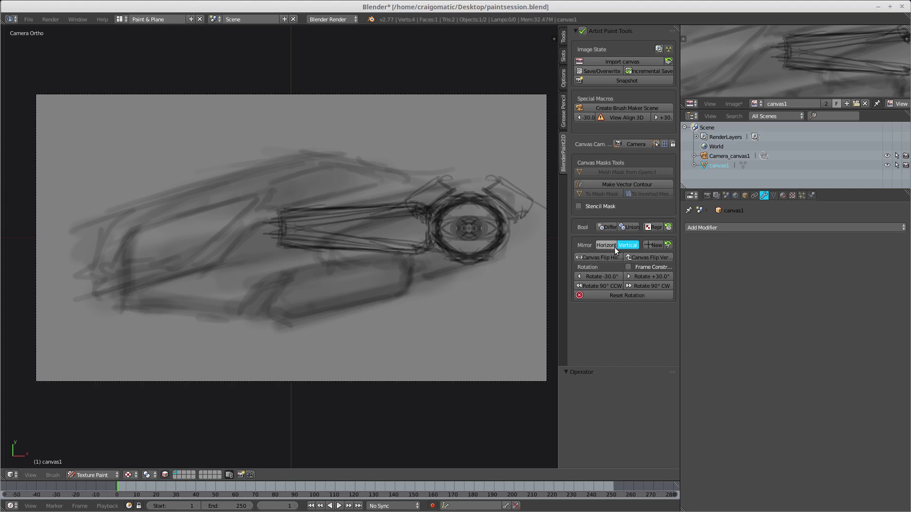
- Paint a symmetrical turret above the wheel with Horizontal mirroring, and switch all mirroring off
mouse_move(458, 172)
mouse_down()
mouse_move(387, 197)
mouse_move(443, 179)
mouse_move(433, 167)
mouse_move(463, 150)
mouse_move(445, 140)
mouse_move(454, 121)
mouse_move(425, 147)
mouse_up()
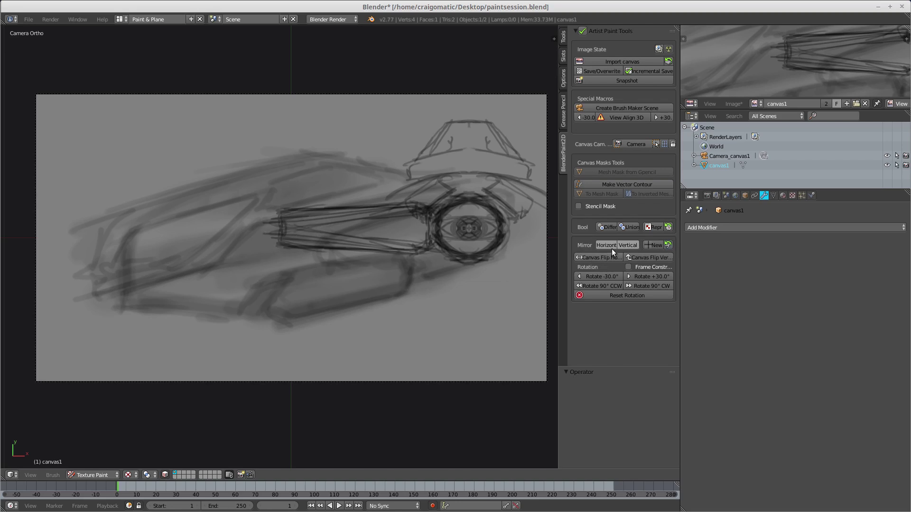
drag(303, 172, 353, 186)
drag(223, 187, 280, 172)
key(ctrl+z)
key(ctrl+z)
key(ctrl+z)
- Flip the canvas horizontally and paint a rounded tip on the far end of the arm
click(607, 258)
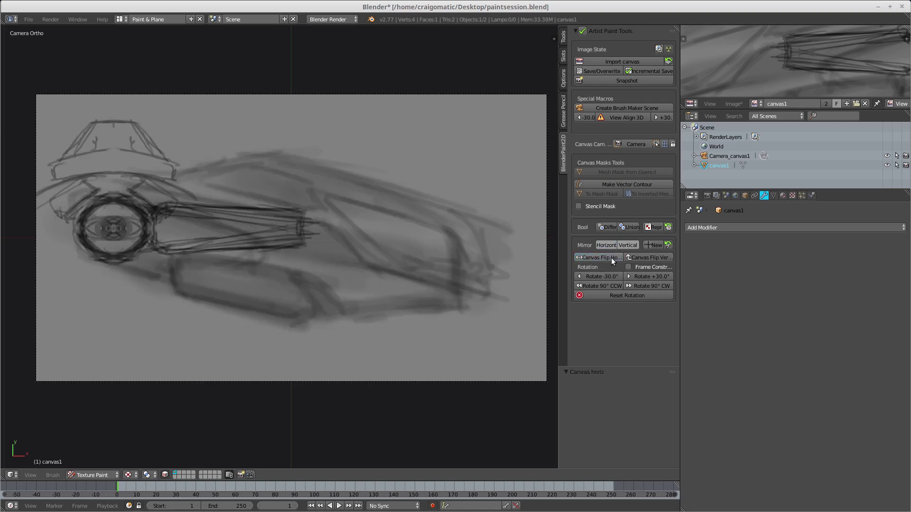
click(613, 257)
click(604, 257)
mouse_move(312, 215)
mouse_down()
mouse_move(309, 232)
mouse_move(333, 226)
mouse_move(309, 209)
mouse_up()
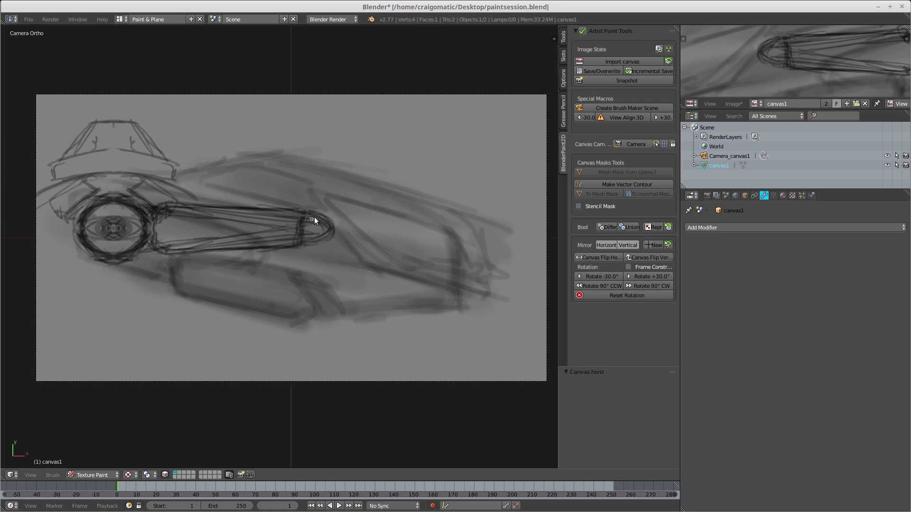
drag(319, 241, 288, 250)
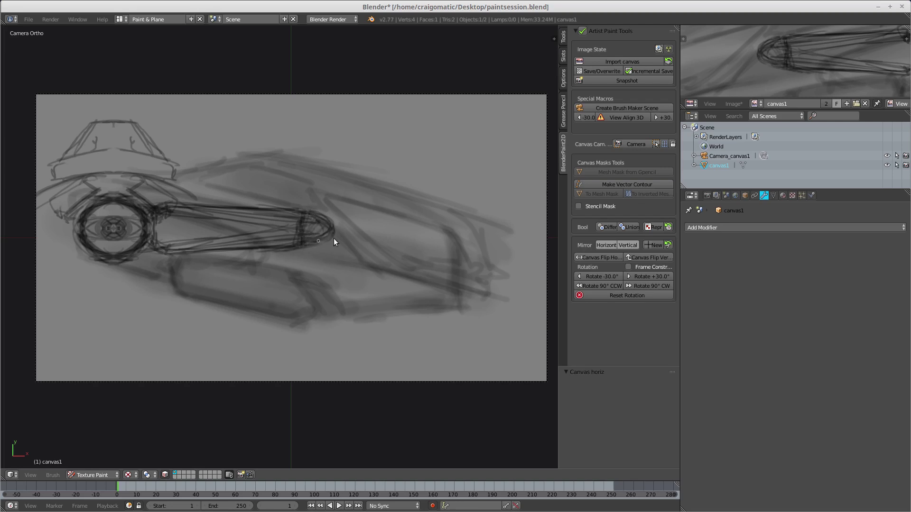
- Flip the canvas back horizontally, and flip it vertically and back again to check the sketch
click(615, 258)
click(651, 258)
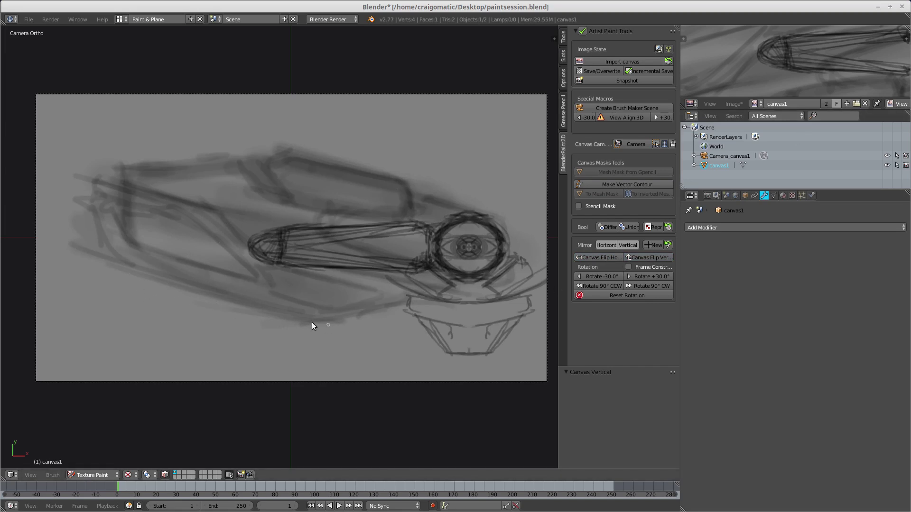
click(653, 259)
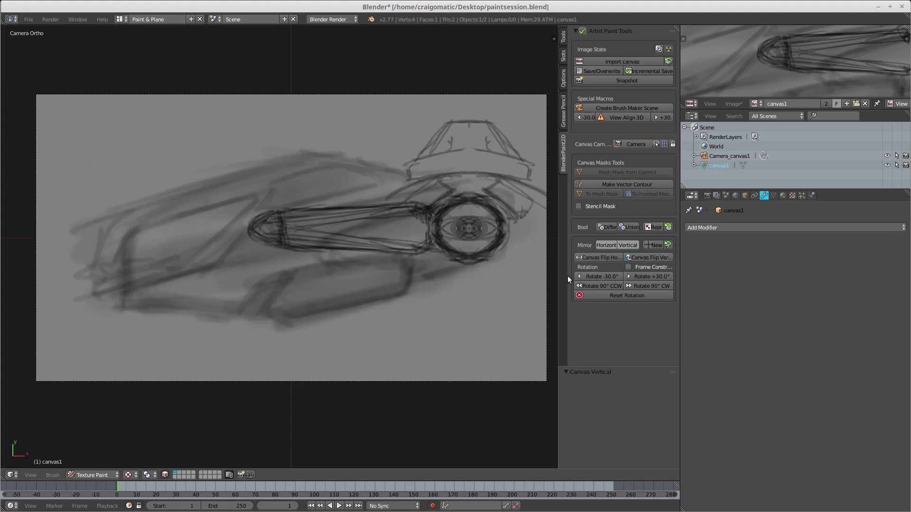
- Rotate the canvas counterclockwise in repeated 30° increments past upside down
click(602, 276)
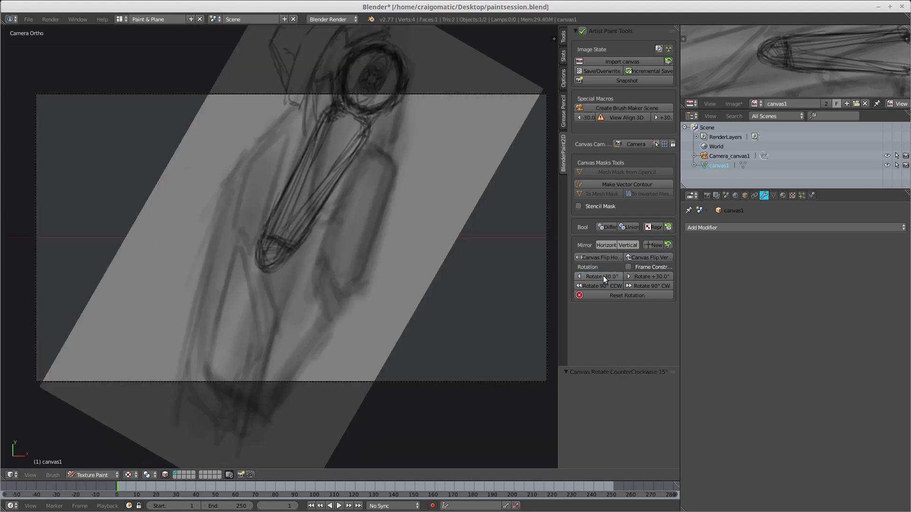
click(602, 277)
click(601, 276)
click(602, 276)
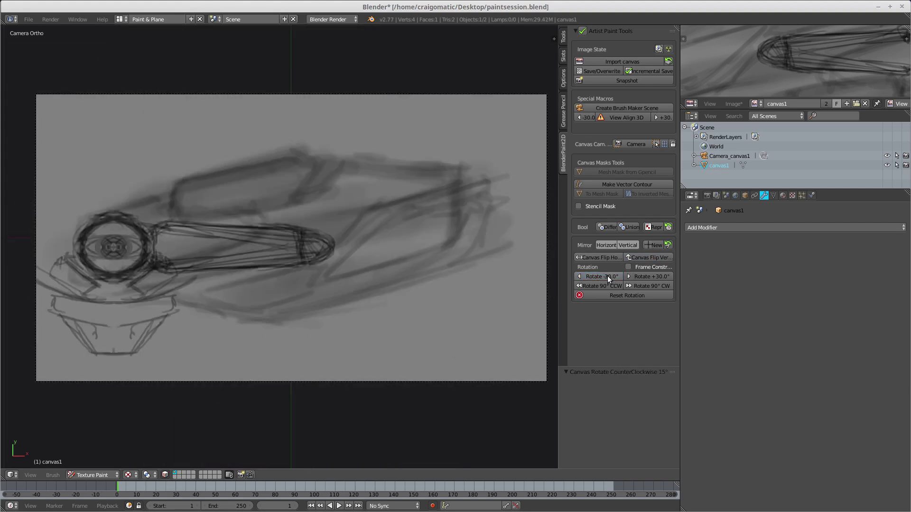
click(602, 276)
click(603, 277)
- Rotate the canvas clockwise in 30° increments until the sketch is upright and level again
click(654, 276)
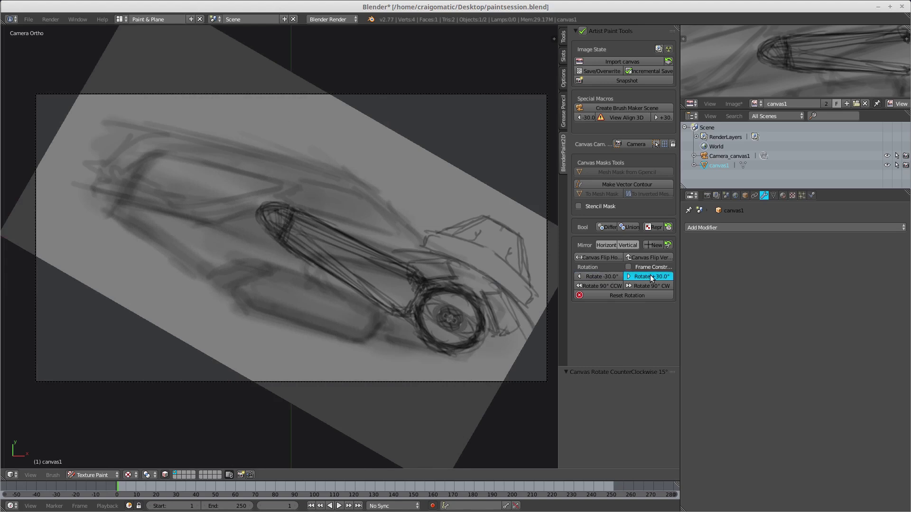
click(653, 276)
click(653, 276)
click(651, 277)
click(652, 276)
click(651, 277)
click(651, 278)
click(651, 278)
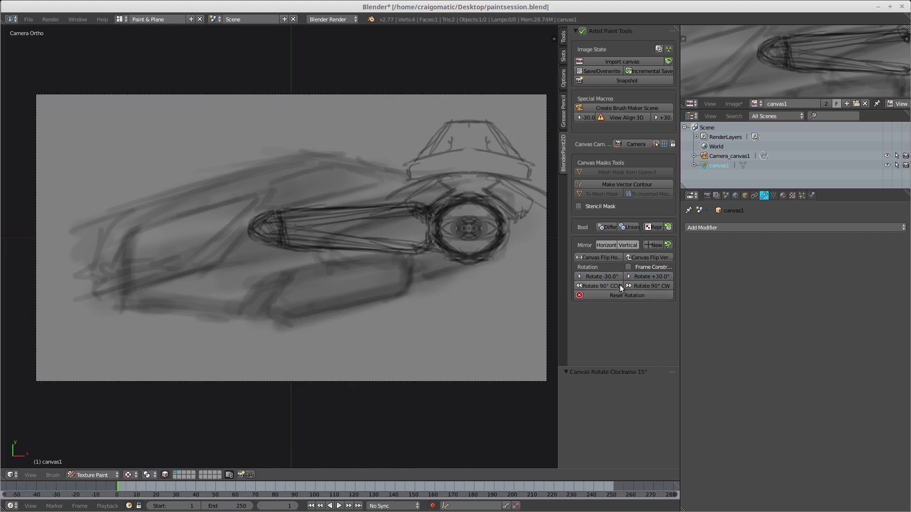
- Rotate the canvas 90° counterclockwise and back, and tilt it 30° counterclockwise before resetting its rotation
click(603, 286)
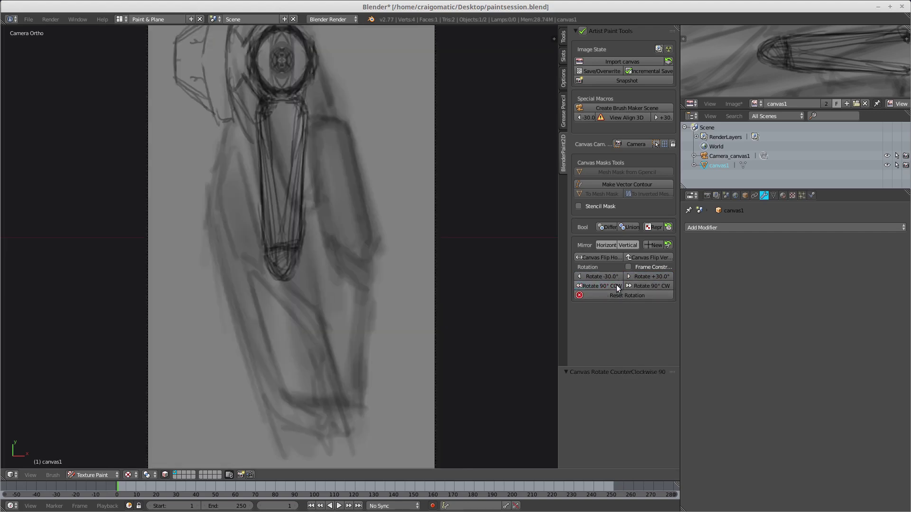
click(644, 287)
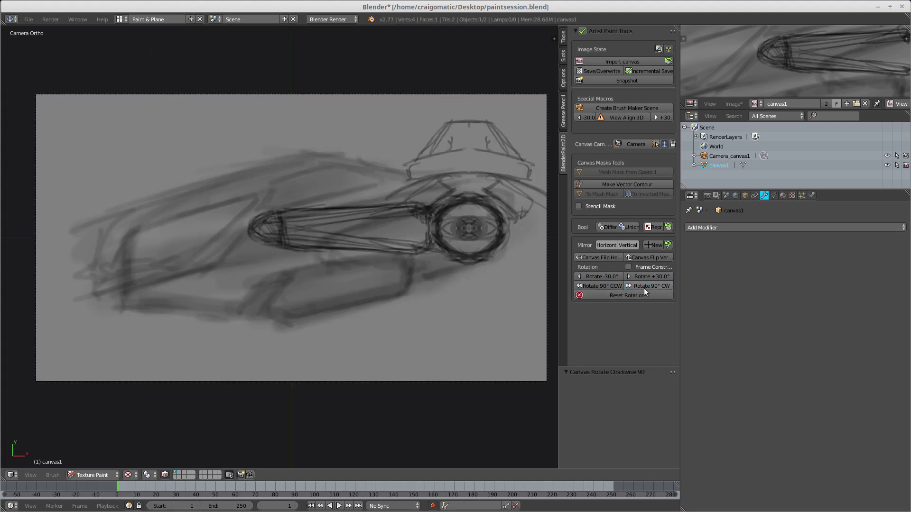
click(605, 276)
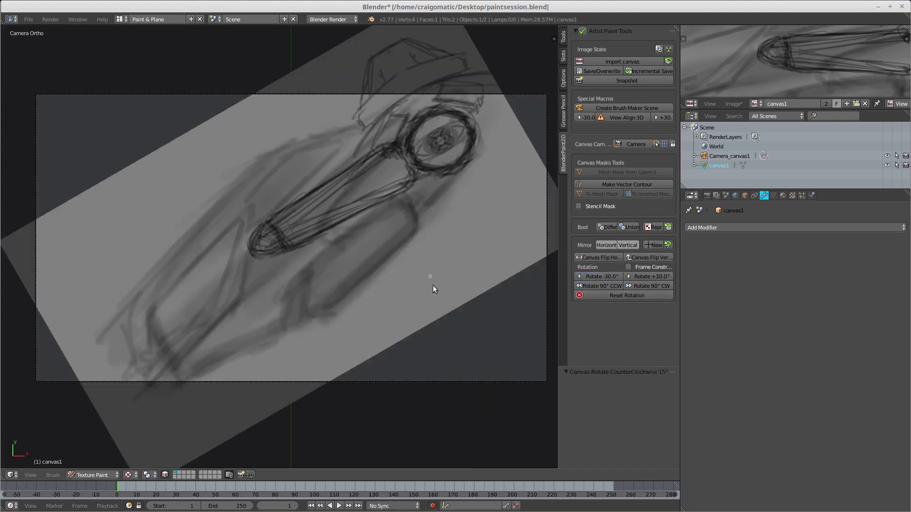
click(623, 296)
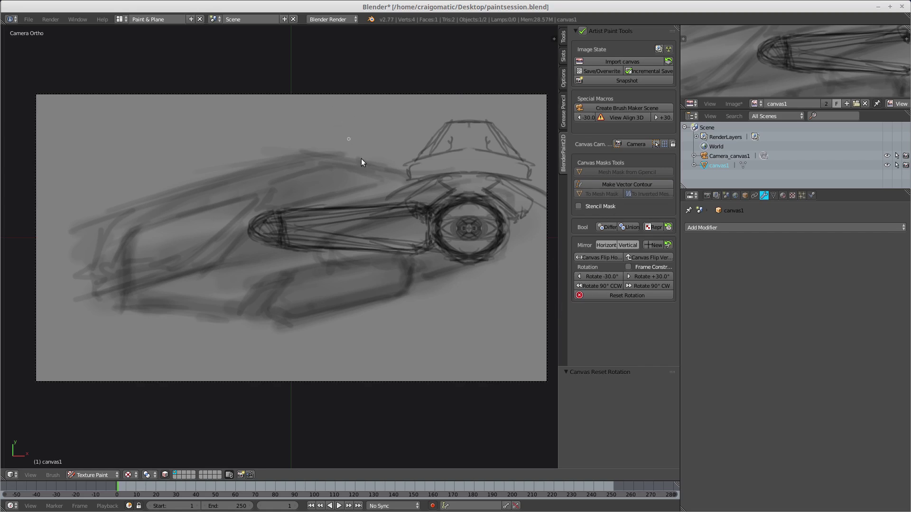
mouse_move(352, 209)
ctrl+middle_down()
mouse_move(378, 195)
mouse_move(345, 204)
mouse_move(355, 200)
ctrl+middle_up()
mouse_move(392, 199)
shift+middle_down()
mouse_move(347, 185)
mouse_move(334, 206)
mouse_move(383, 201)
mouse_move(358, 157)
shift+middle_up()
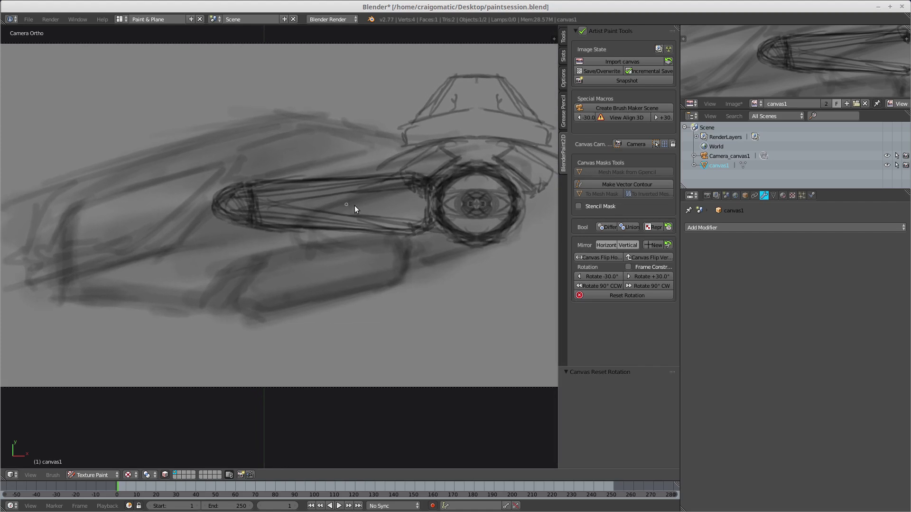
middle_drag(355, 207, 331, 135)
key(KP_0)
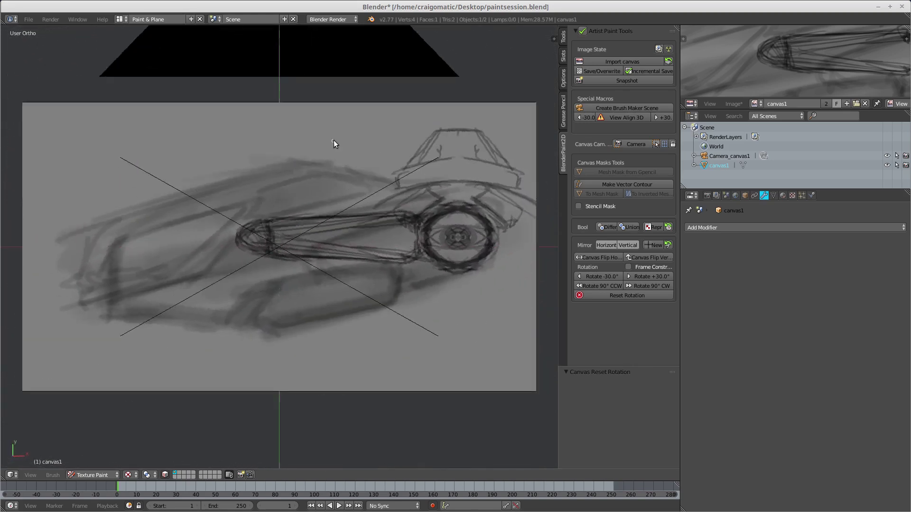
- Create a 2D Bezier vector mask curve named "window" for the canvas
scroll(329, 226, up, 5)
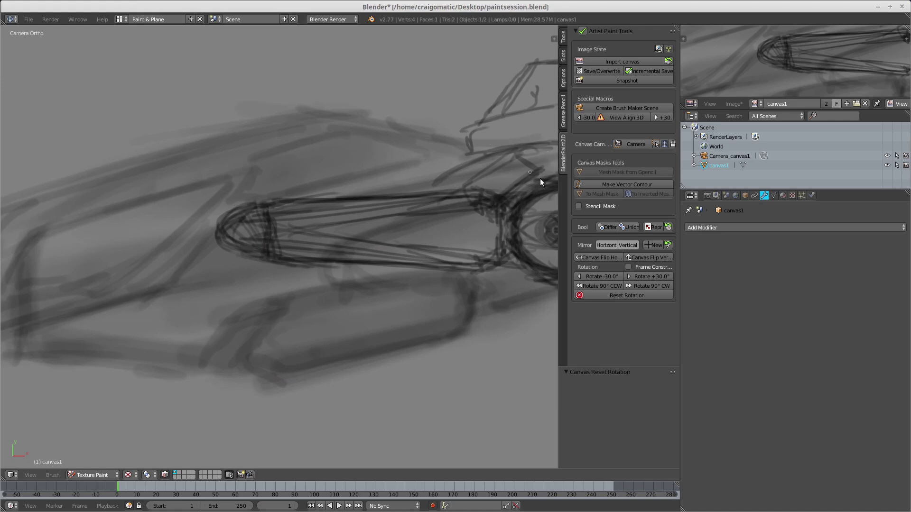
click(616, 185)
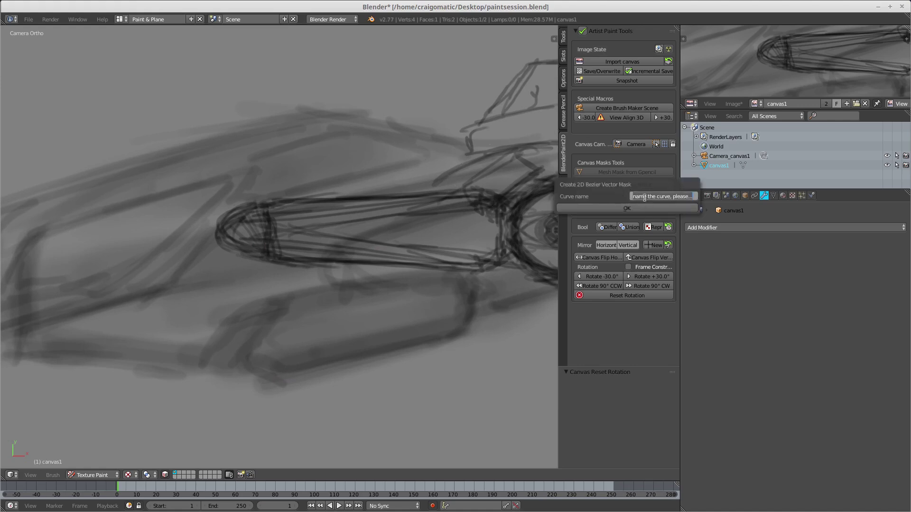
click(639, 195)
text(window)
key(Return)
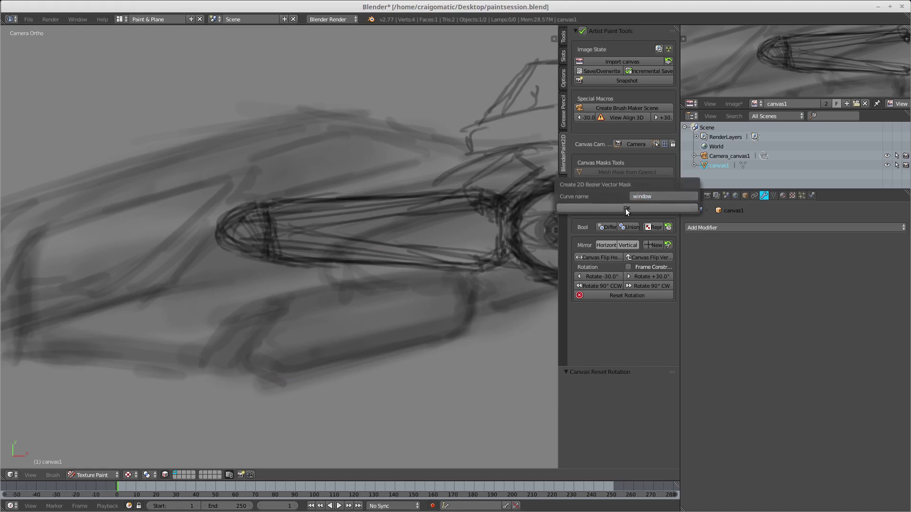
click(628, 208)
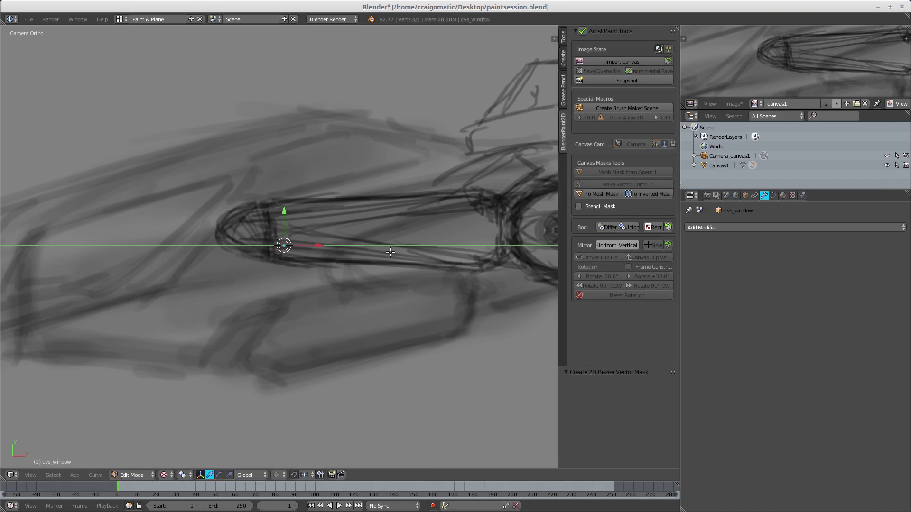
- Scale the new curve point down to about 0.086 and move it onto the vehicle body just above the arm's tip
key(s)
click(292, 250)
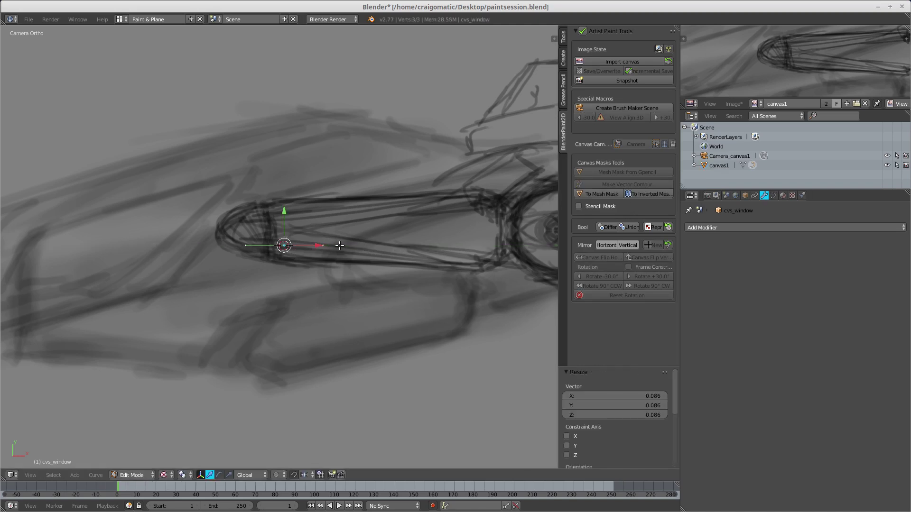
key(g)
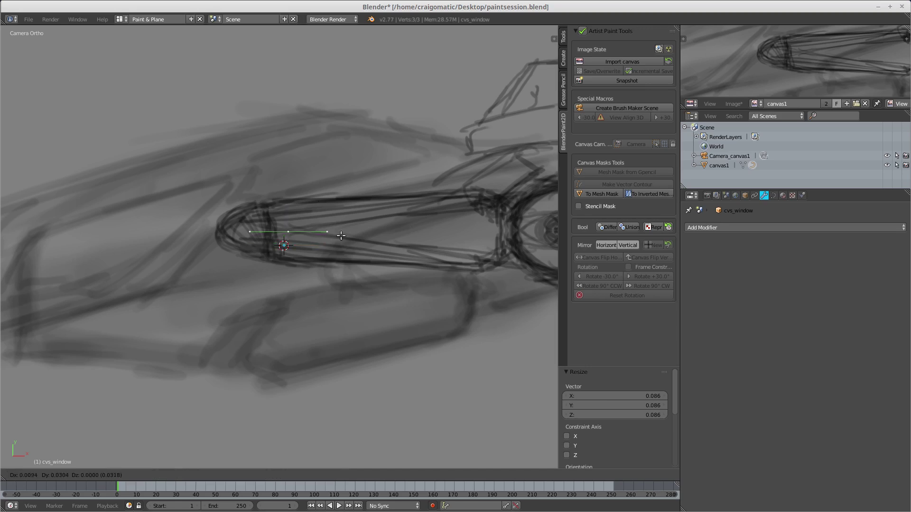
click(311, 180)
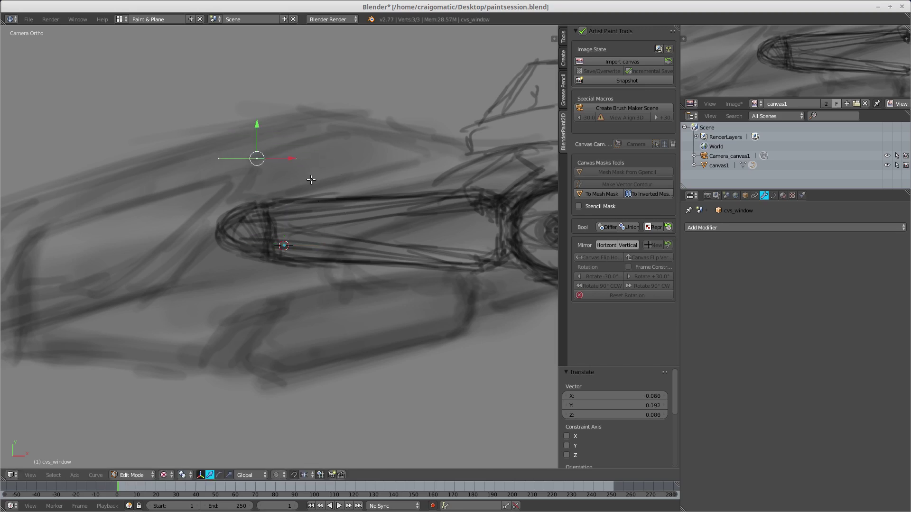
- Add three more curve points to outline a four-cornered window above the arm, and convert the contour to a mesh mask
ctrl+click(233, 199)
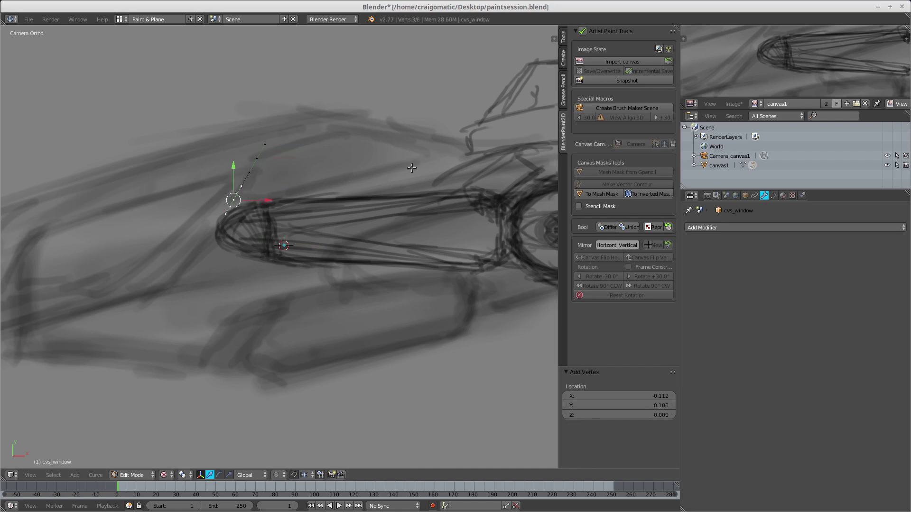
ctrl+click(431, 155)
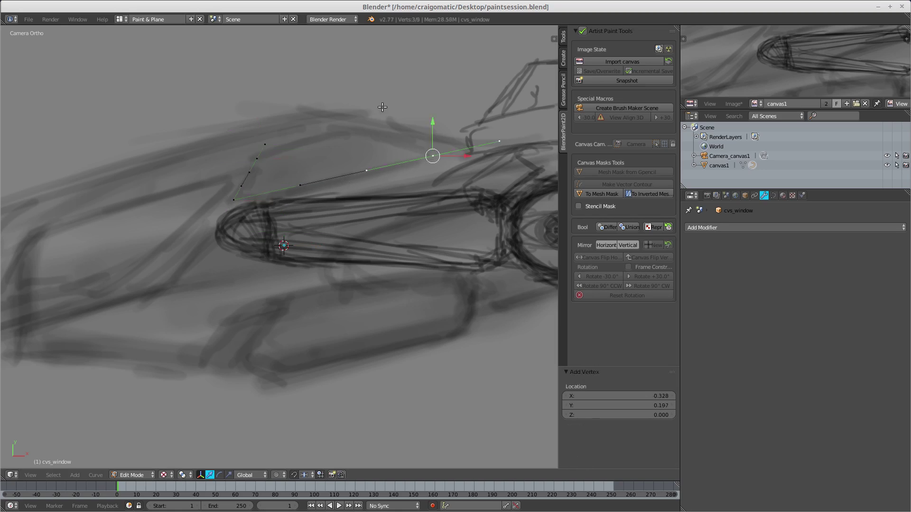
ctrl+click(344, 129)
click(603, 193)
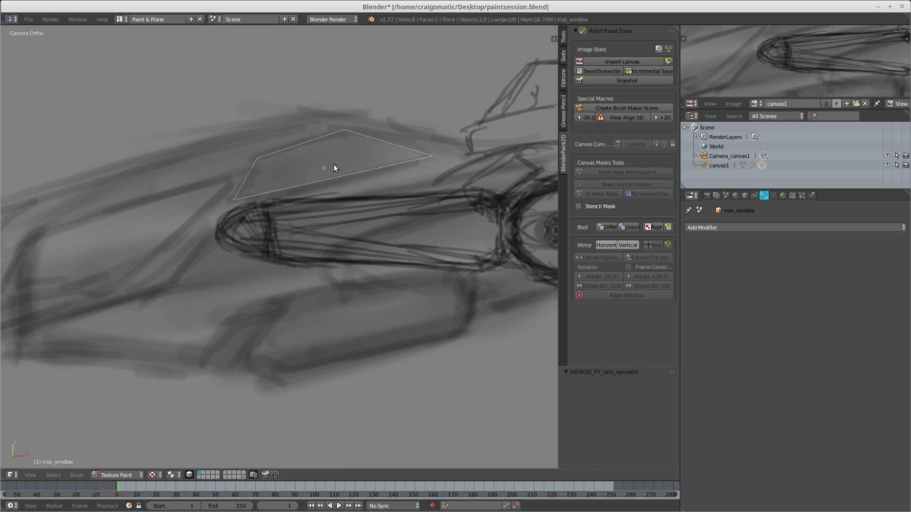
- With the canvas1 paint slot active, set the brush to dark blue and its blend mode to Color
click(563, 57)
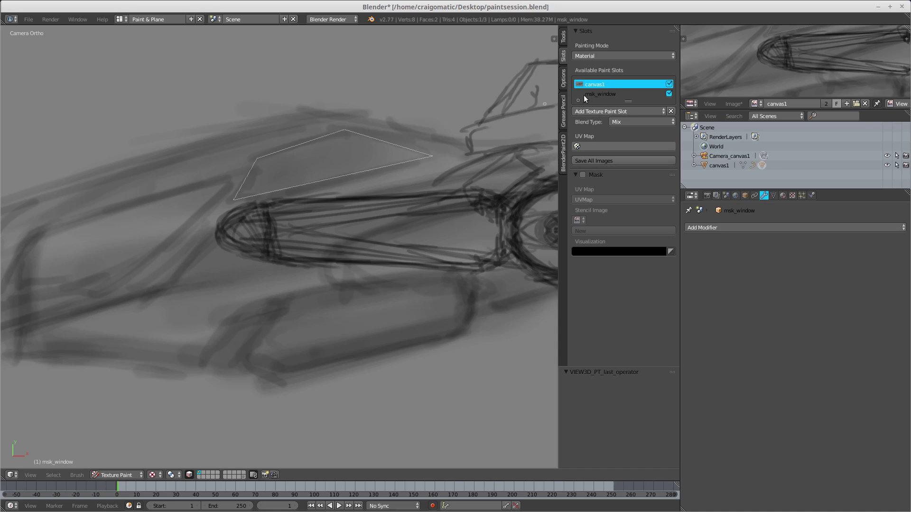
right_click(295, 166)
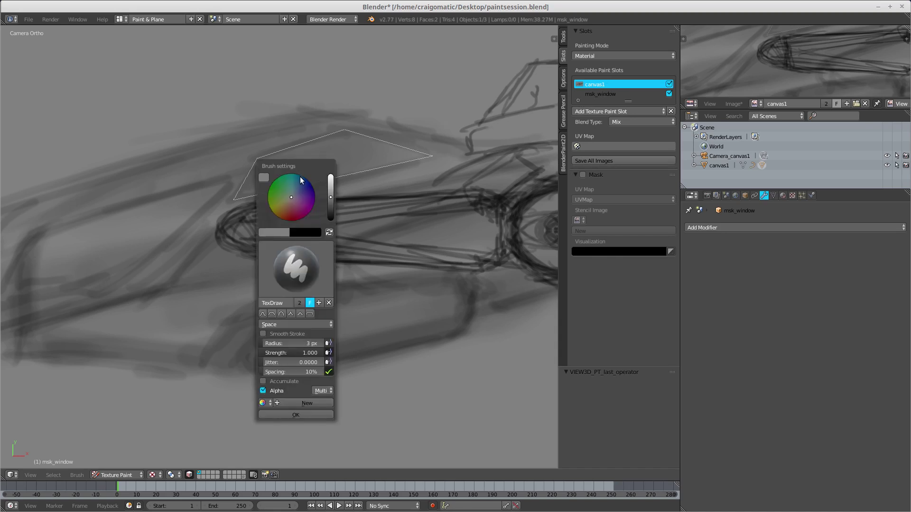
mouse_move(309, 200)
mouse_down()
mouse_move(296, 195)
mouse_move(299, 204)
mouse_move(304, 189)
mouse_up()
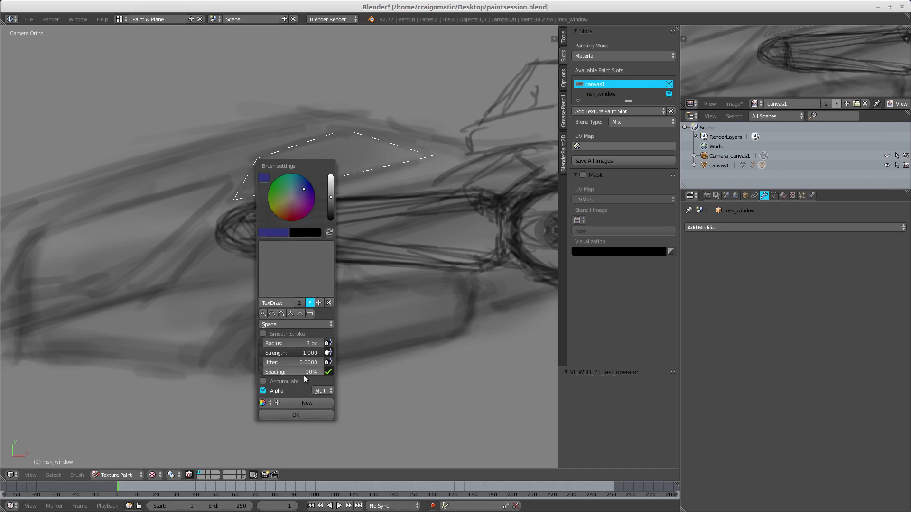
click(321, 390)
click(393, 267)
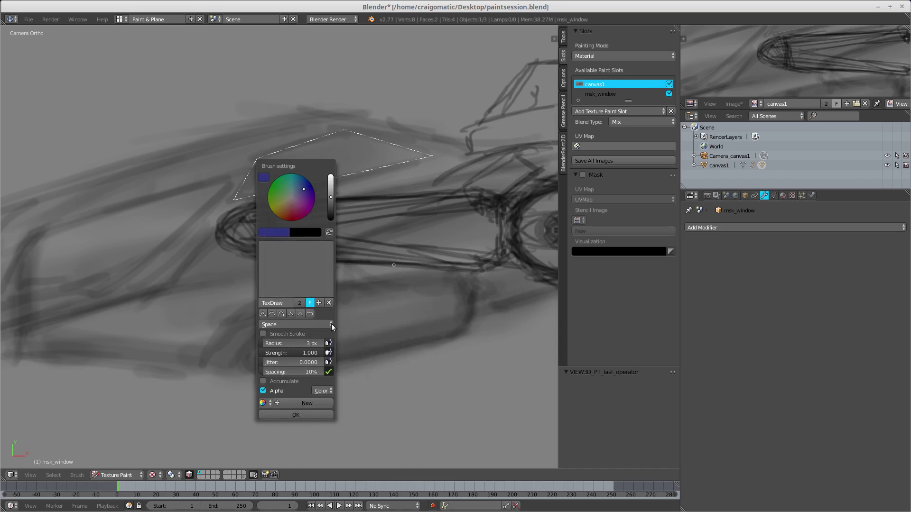
click(290, 414)
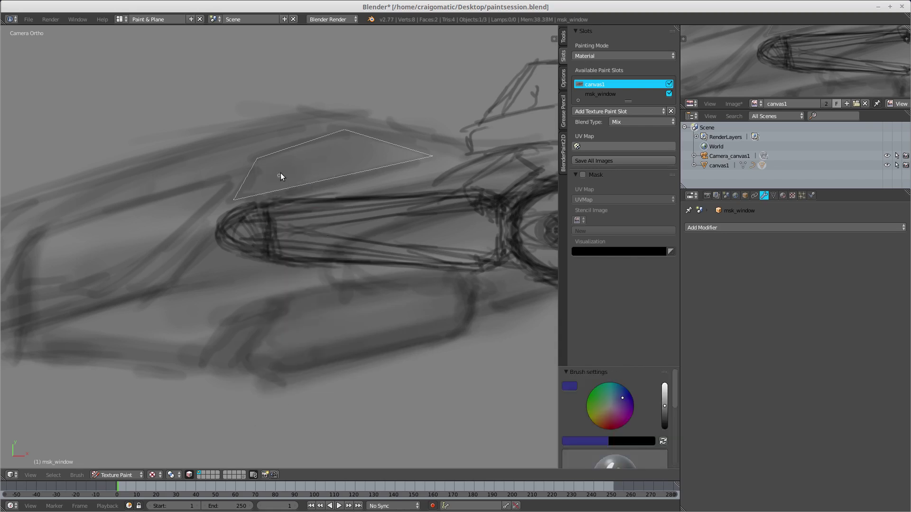
- Enlarge the brush radius to 92 px and paint the whole window mask area blue
key(f)
click(306, 173)
mouse_move(289, 164)
mouse_down()
mouse_move(372, 133)
mouse_move(421, 152)
mouse_move(263, 177)
mouse_move(344, 135)
mouse_move(319, 163)
mouse_move(353, 140)
mouse_move(419, 154)
mouse_up()
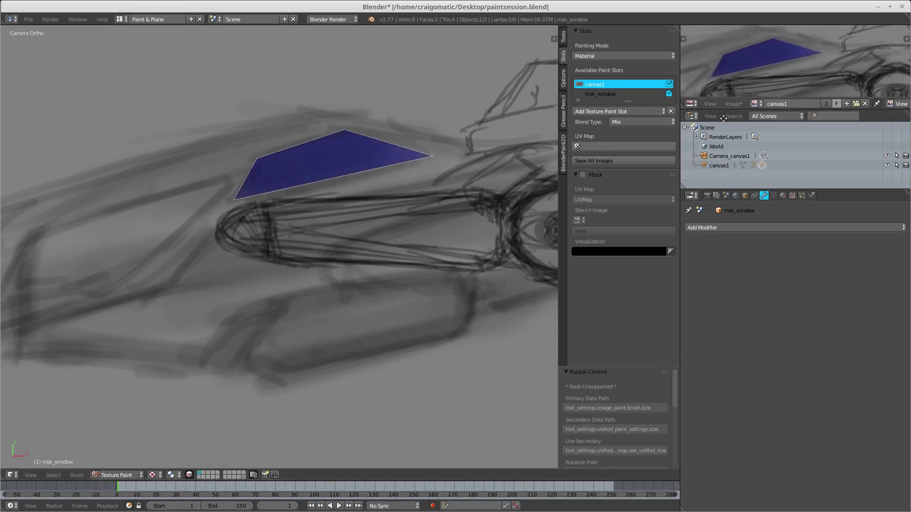
- Examine the painted window's edges up close in the image view, and check the Project Paint bleed and dither options
scroll(859, 45, up, 5)
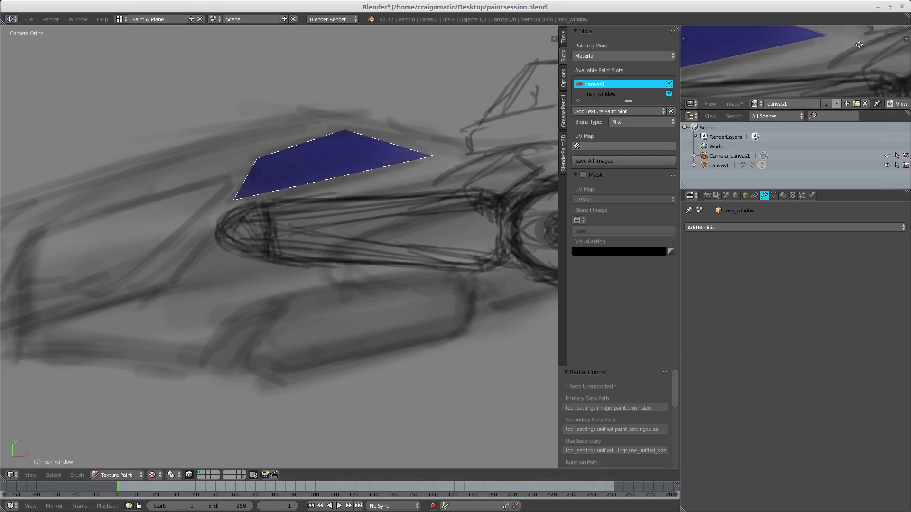
scroll(859, 45, up, 4)
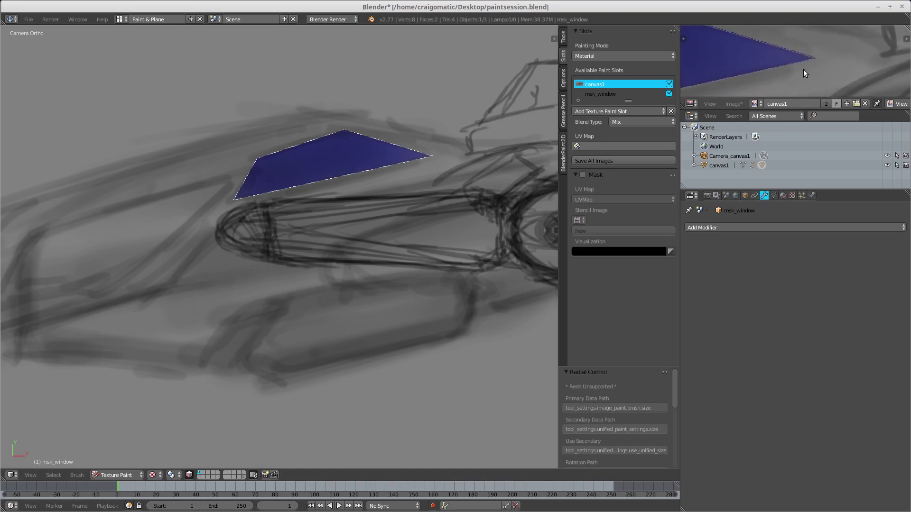
middle_drag(805, 73, 785, 79)
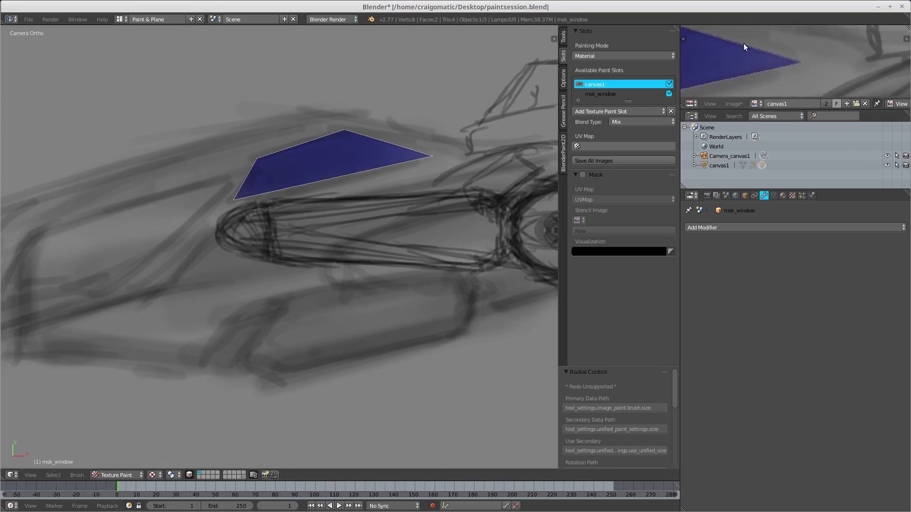
click(563, 79)
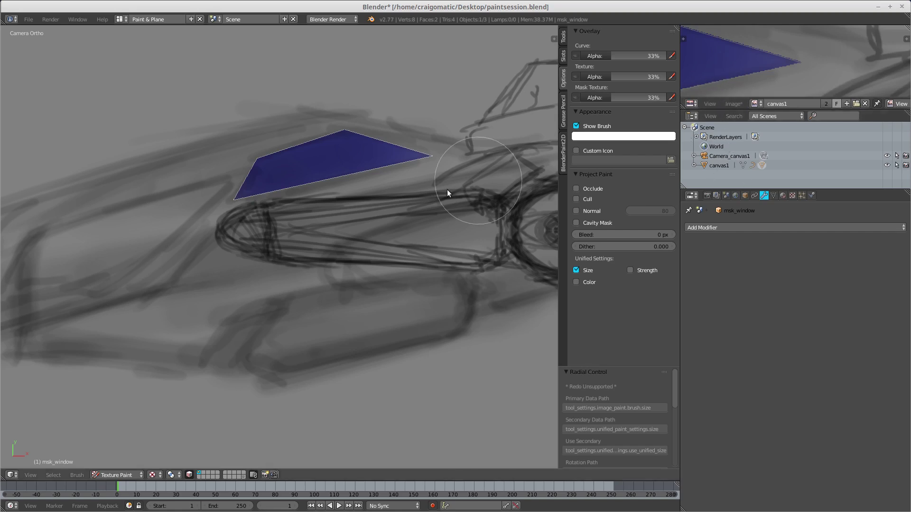
scroll(351, 210, down, 1)
scroll(338, 213, down, 1)
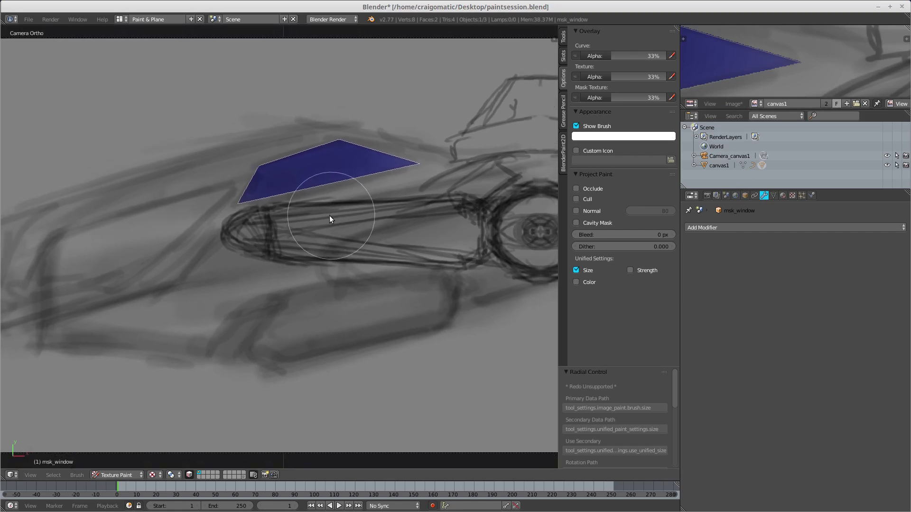
- Bring back the Artist Paint Tools, and switch the window mask from Texture Paint to Object Mode
click(563, 157)
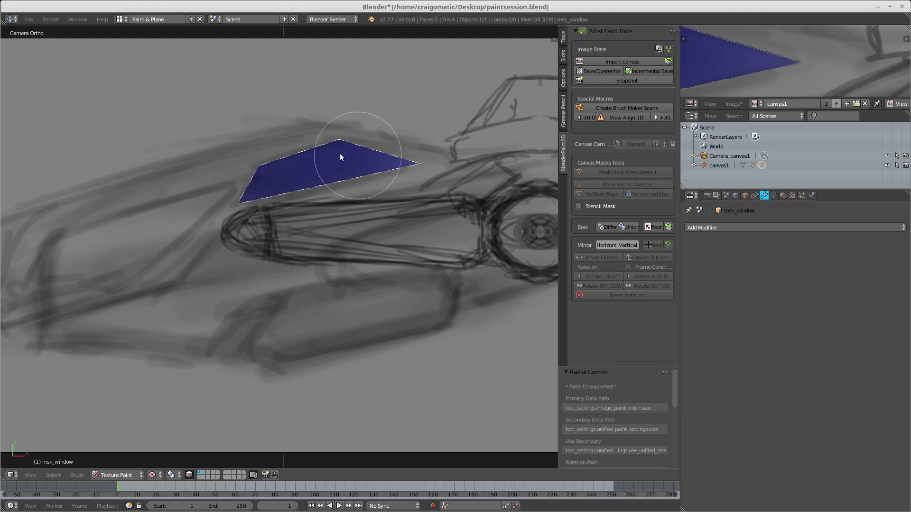
right_click(299, 187)
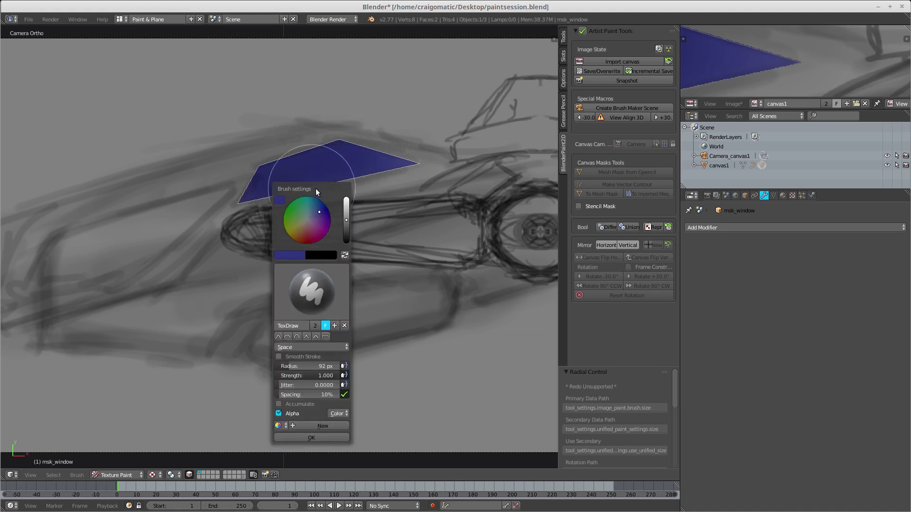
key(Tab)
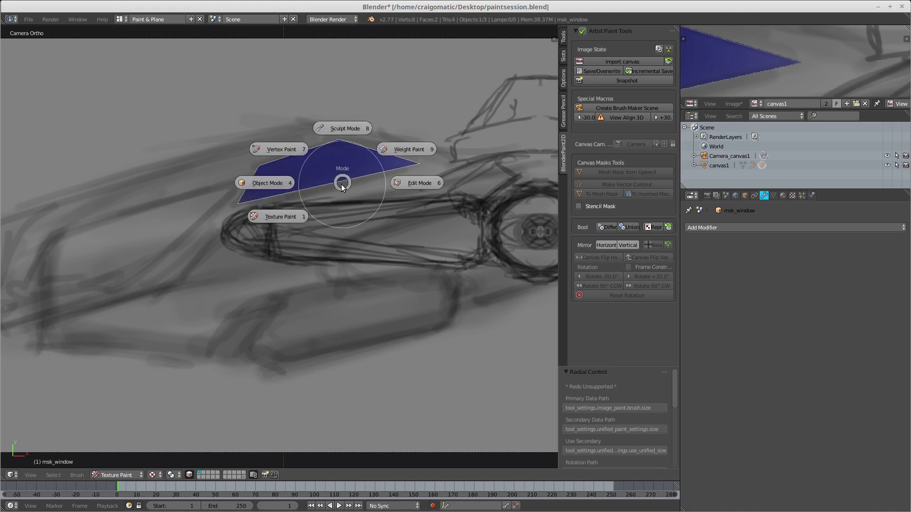
click(285, 184)
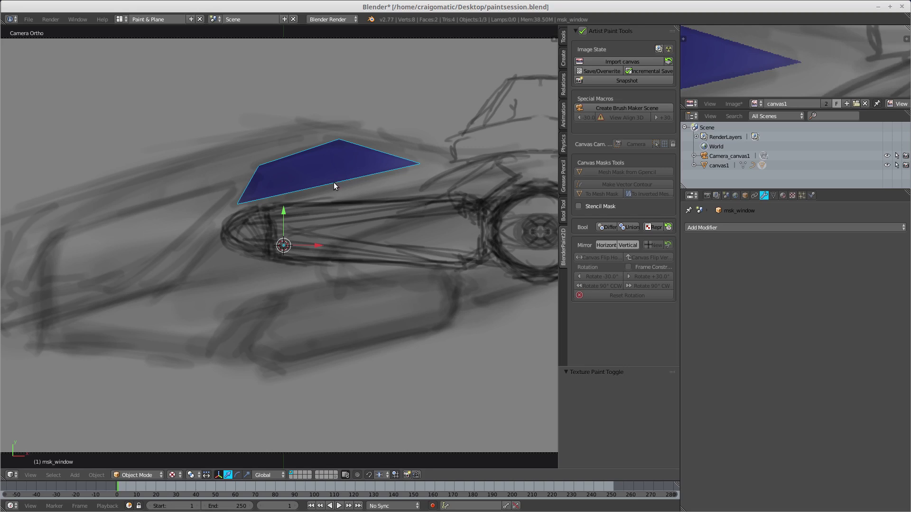
- Duplicate the window mask offset by 0.045 in X and -0.046 in Y, and cut the original with the copy using a Difference Boolean
key(shift+d)
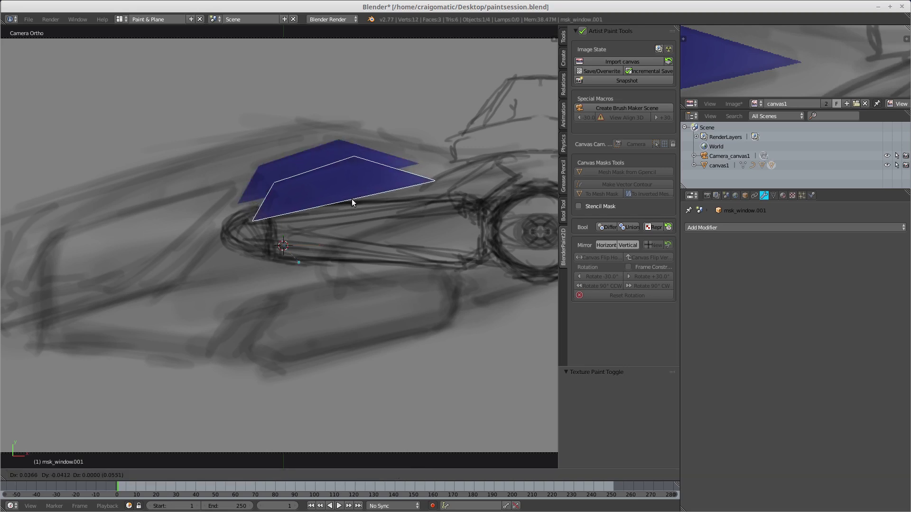
click(356, 201)
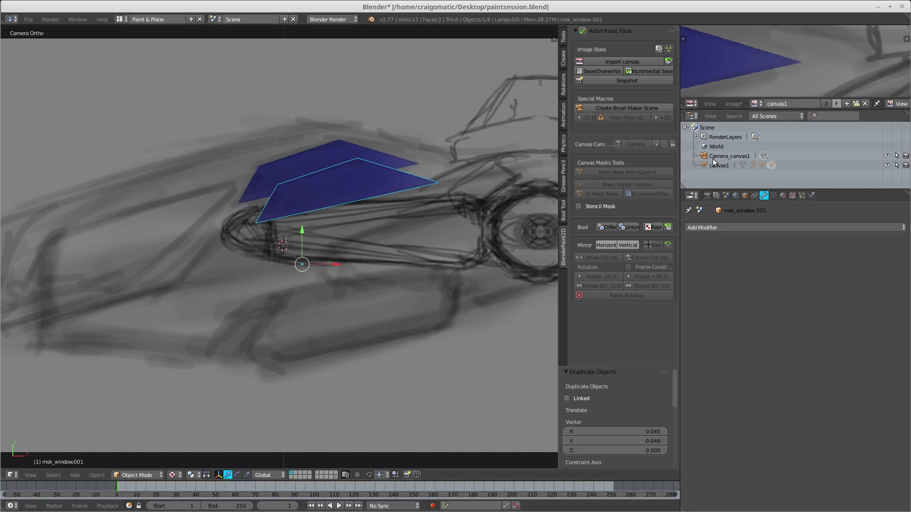
click(694, 165)
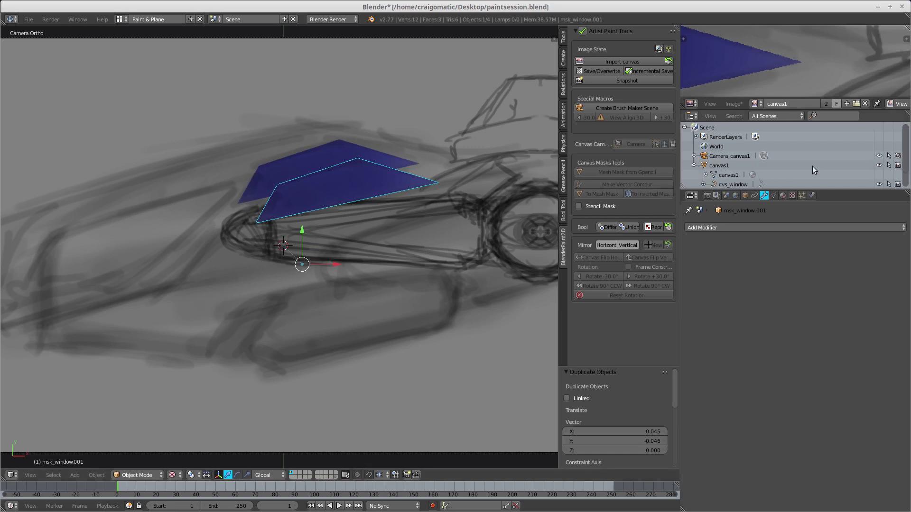
scroll(906, 162, down, 2)
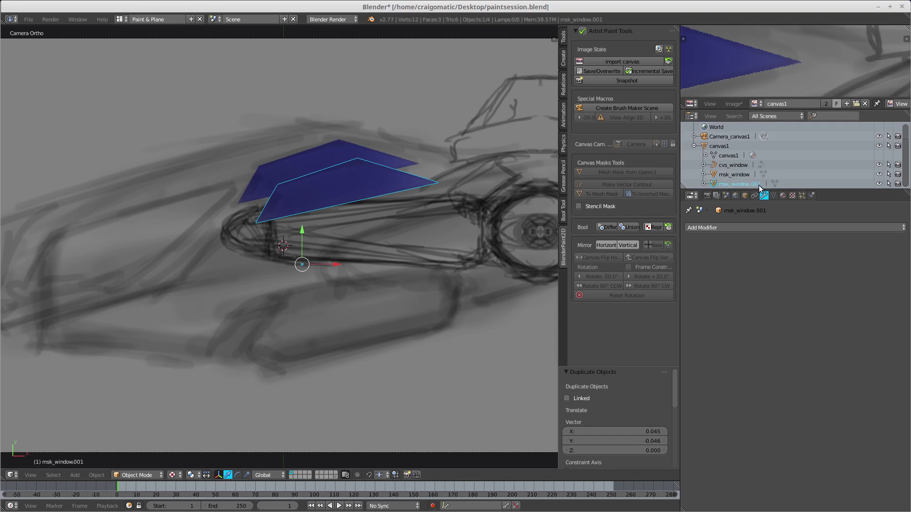
click(716, 175)
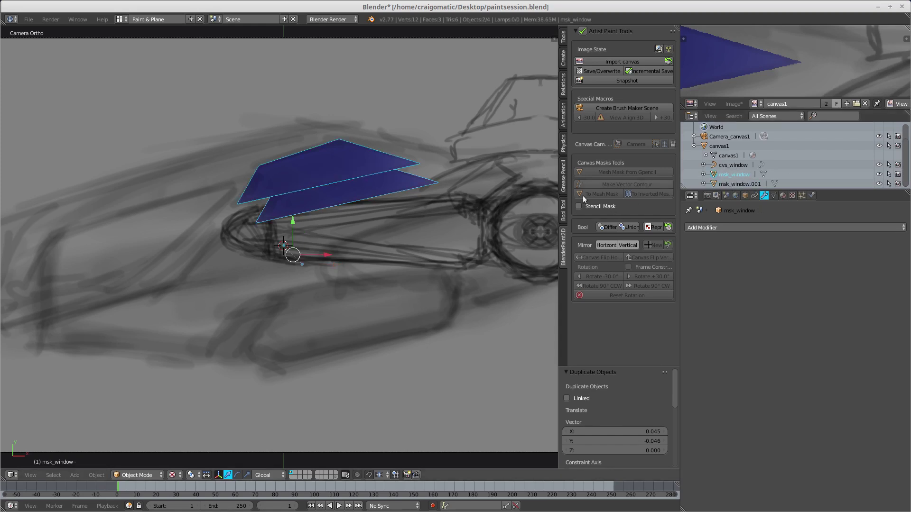
click(610, 227)
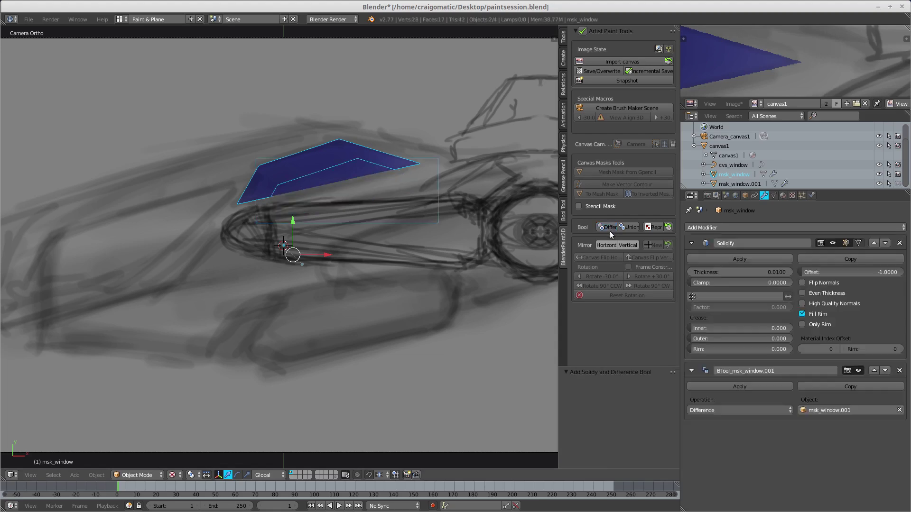
- Examine the solidified Boolean cut on the two masks in isolation from several angles, and return to the full camera view
middle_drag(388, 224, 386, 171)
scroll(387, 214, up, 3)
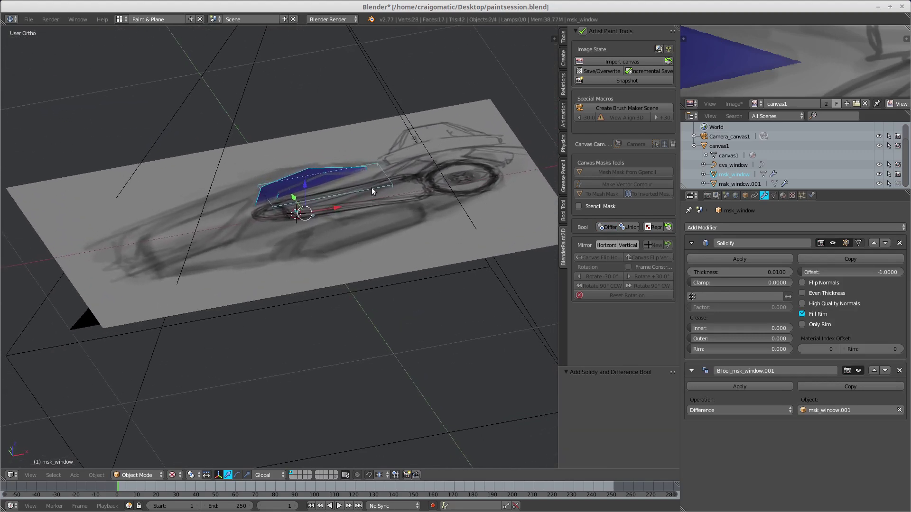
key(KP_Divide)
middle_drag(350, 210, 335, 192)
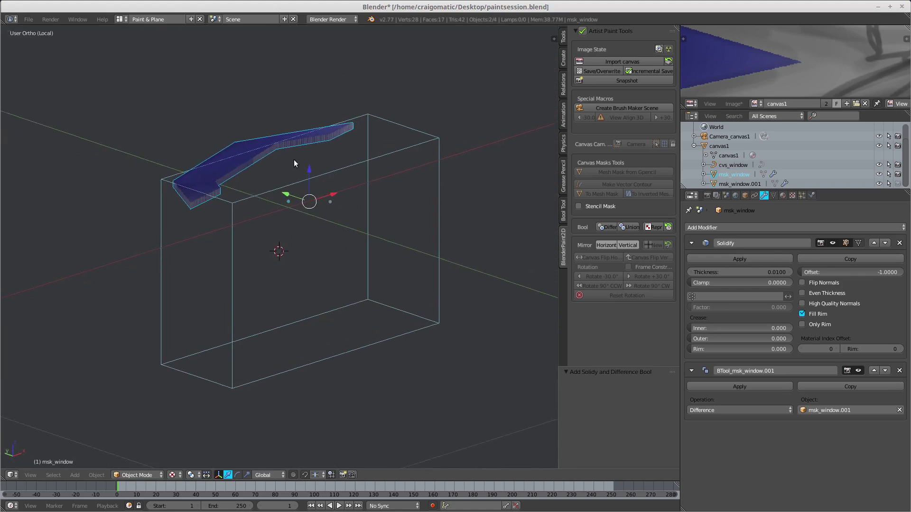
middle_drag(412, 146, 264, 220)
key(KP_0)
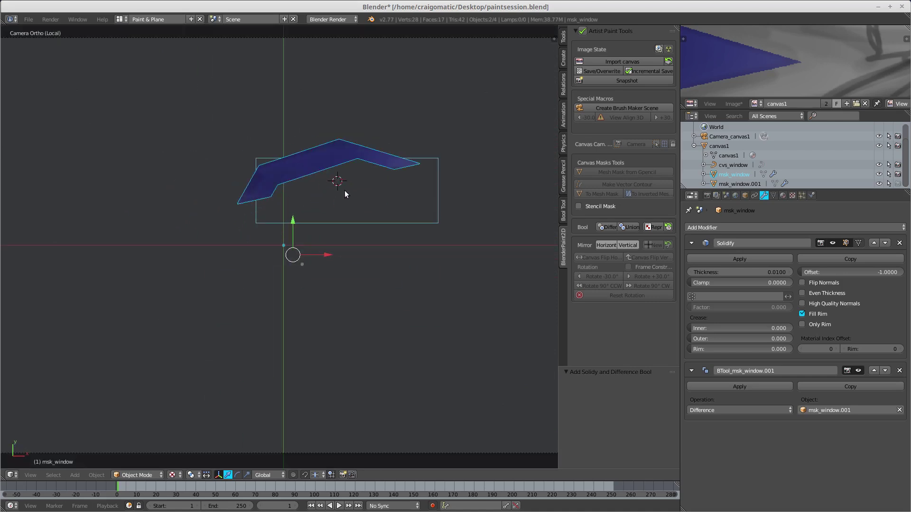
key(KP_Divide)
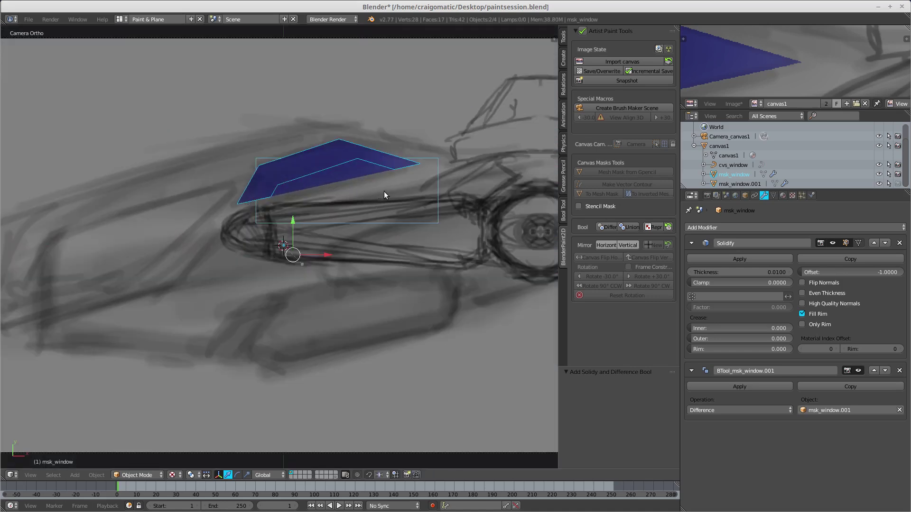
- Select only the cut msk_window, widen the tool shelf, and reproject the mask from the camera view
shift+middle_drag(383, 195, 256, 254)
right_click(291, 198)
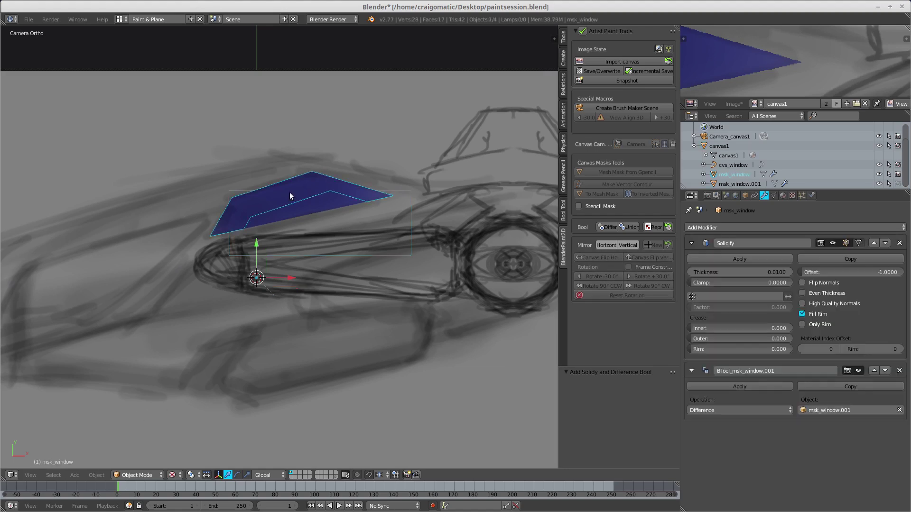
key(Tab)
key(Escape)
drag(558, 191, 522, 190)
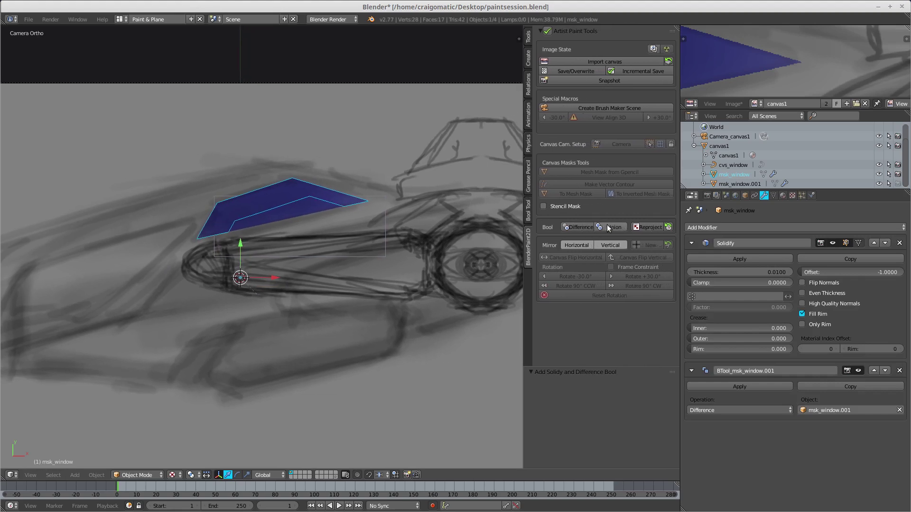
click(646, 227)
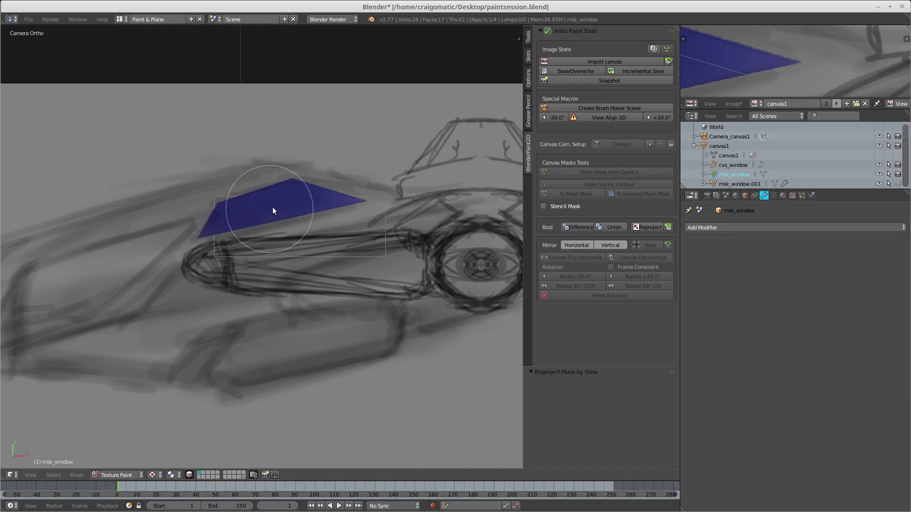
- Set the brush color to green, paint over the cut window mask, and return it to Object Mode
key(w)
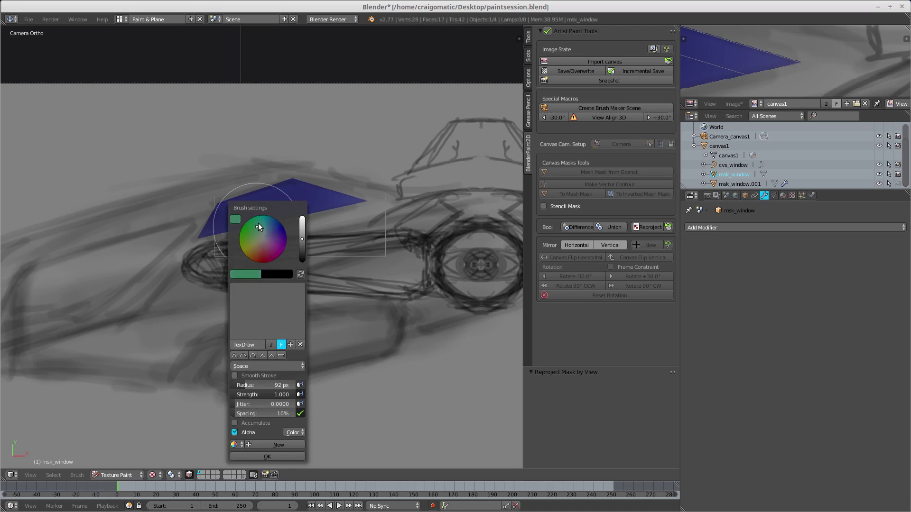
mouse_move(296, 168)
mouse_down()
mouse_move(247, 198)
mouse_move(331, 184)
mouse_move(353, 200)
mouse_move(267, 189)
mouse_move(240, 203)
mouse_move(320, 193)
mouse_move(264, 195)
mouse_move(178, 230)
mouse_up()
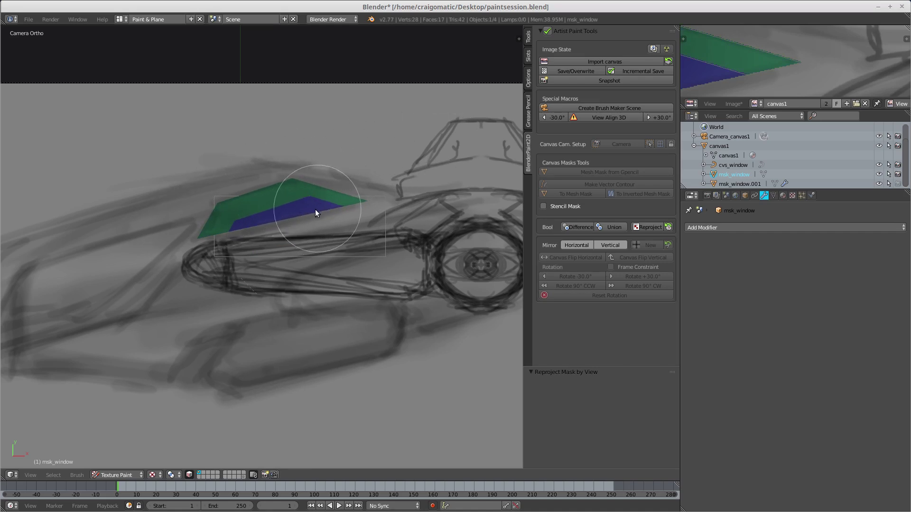
key(Tab)
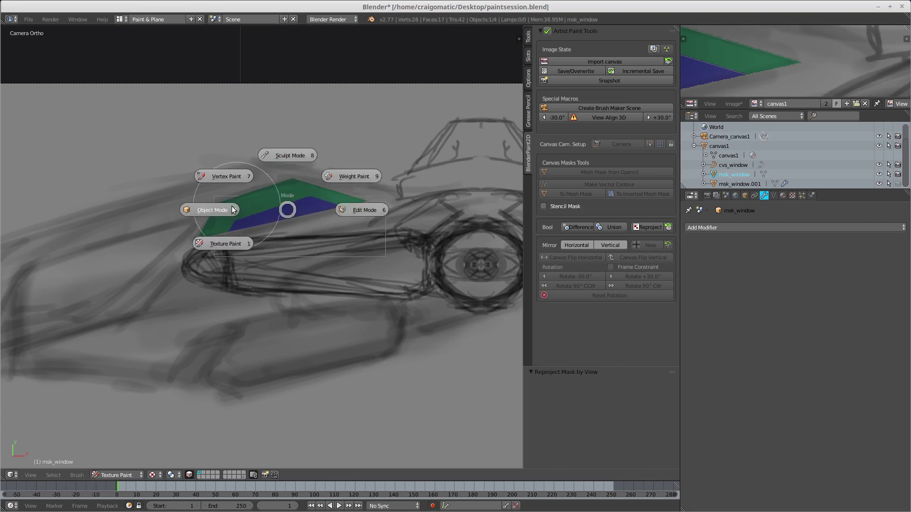
click(222, 208)
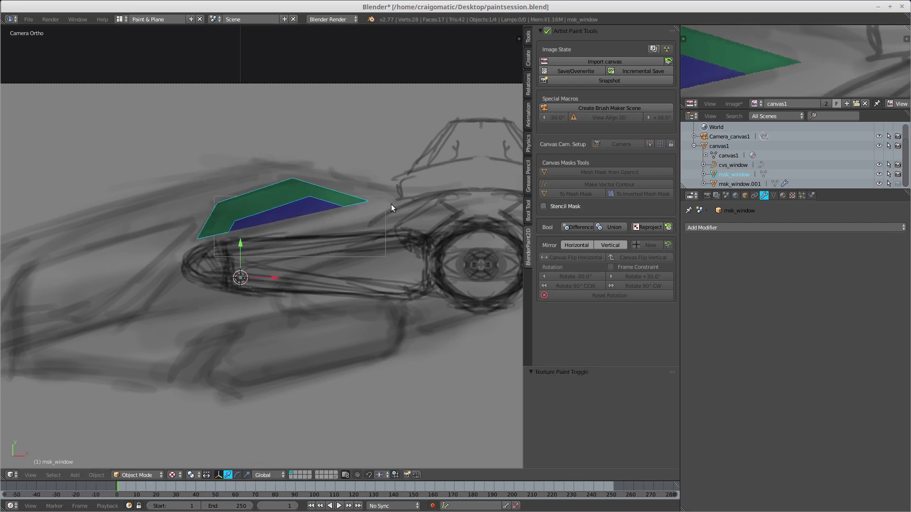
- Move both masks below the painted window, shifting them -0.351 and 0.406 along X and down along Y, and rotate them about 18.3°
ctrl+click(722, 184)
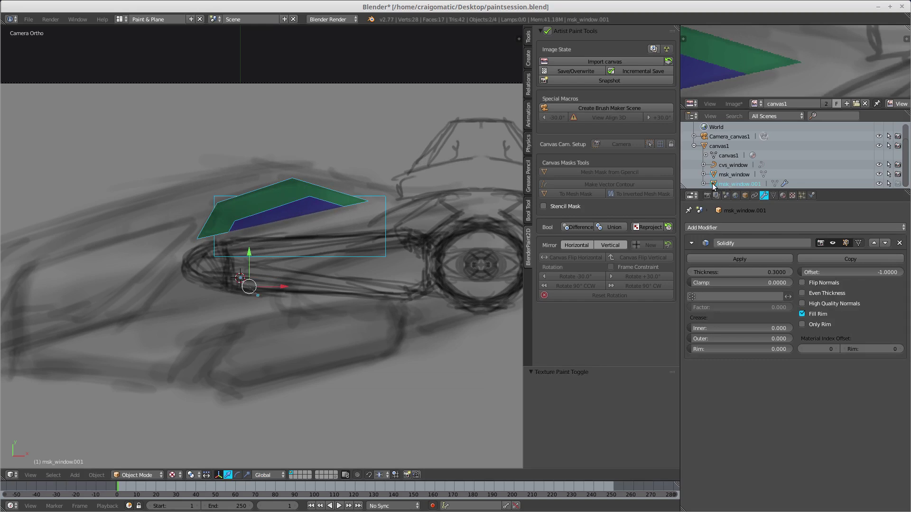
drag(265, 287, 140, 304)
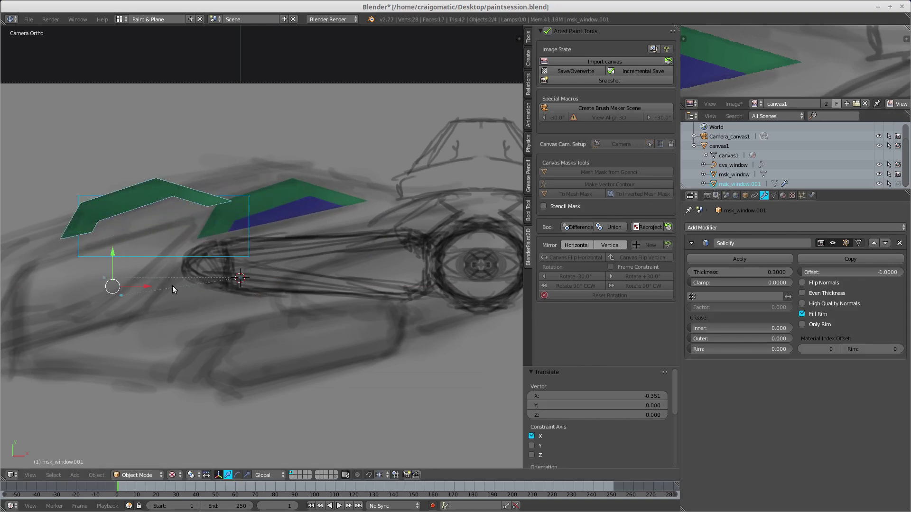
drag(114, 256, 113, 354)
drag(145, 389, 308, 397)
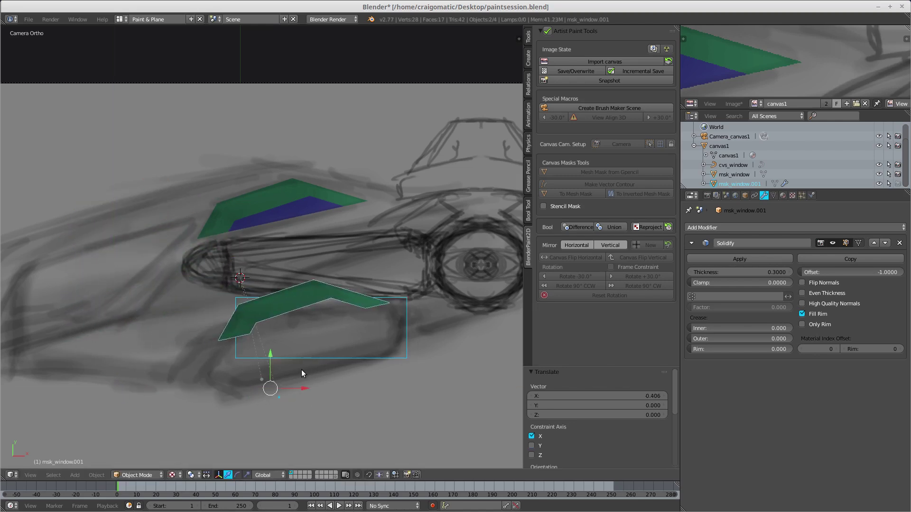
key(r)
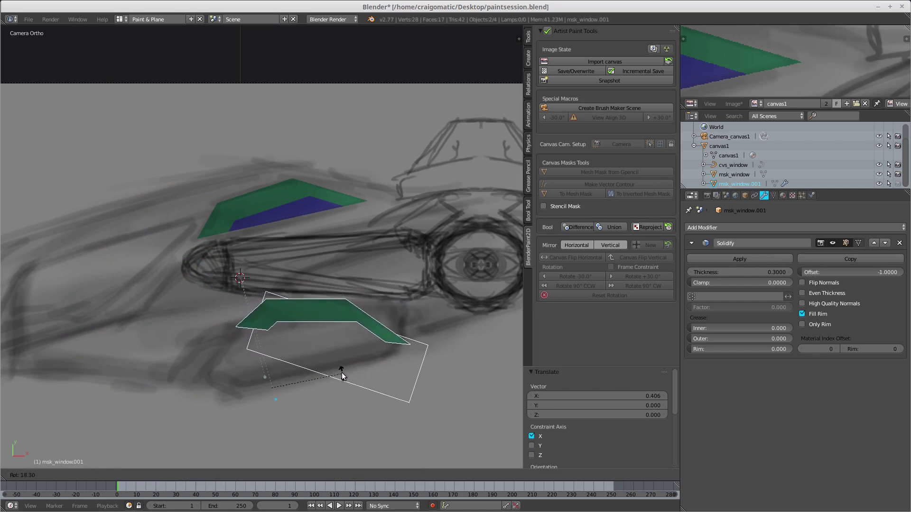
click(343, 368)
- Reproject the relocated msk_window from the camera view and paint its new area on the canvas green
right_click(310, 314)
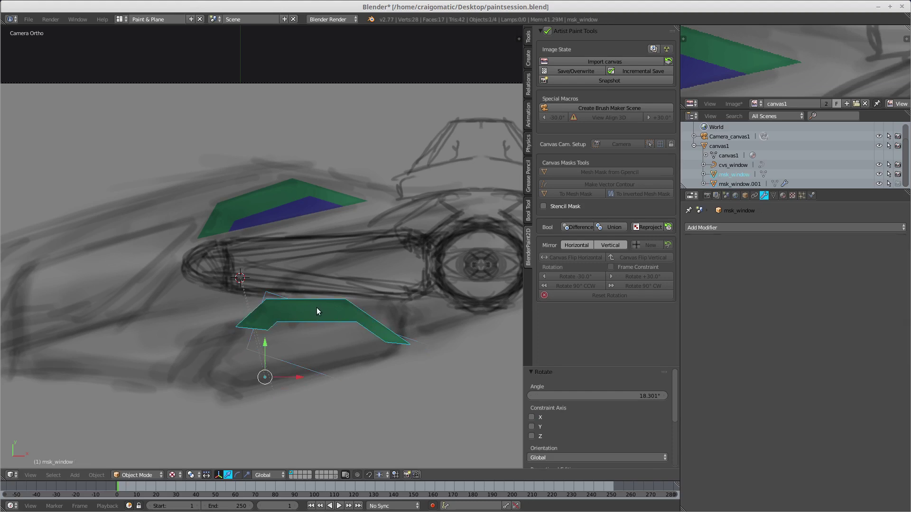
click(648, 228)
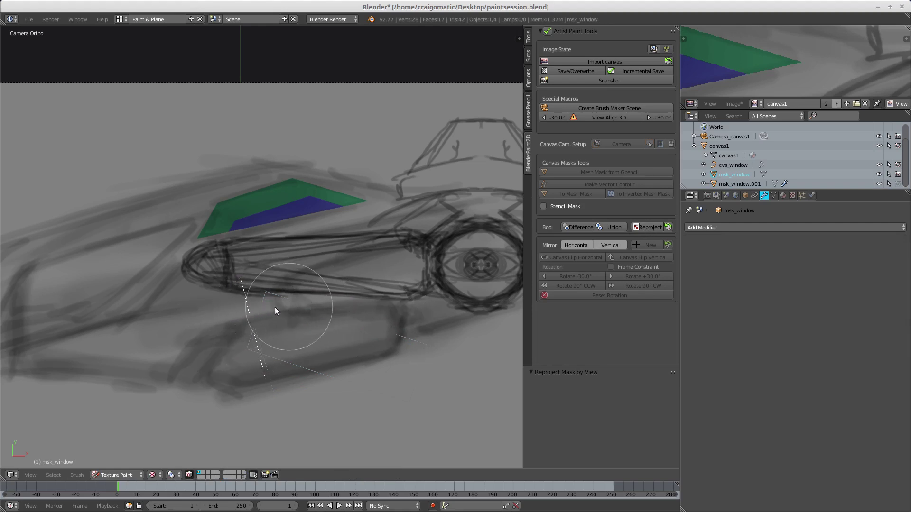
mouse_move(284, 305)
mouse_down()
mouse_move(350, 306)
mouse_move(272, 305)
mouse_move(394, 303)
mouse_move(279, 306)
mouse_move(397, 343)
mouse_move(292, 292)
mouse_move(255, 315)
mouse_move(269, 313)
mouse_up()
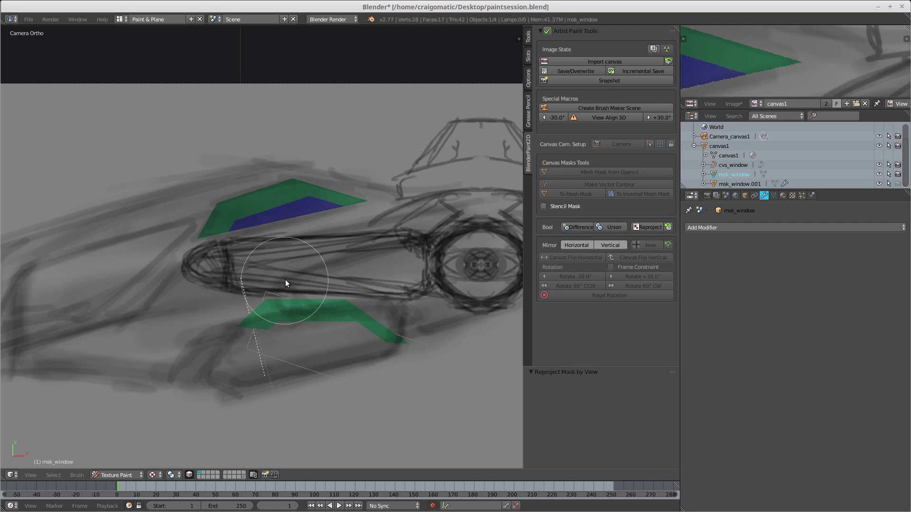
- Select both window masks, isolate them in local view, and examine the Boolean cutter volume against the painted mask
click(717, 184)
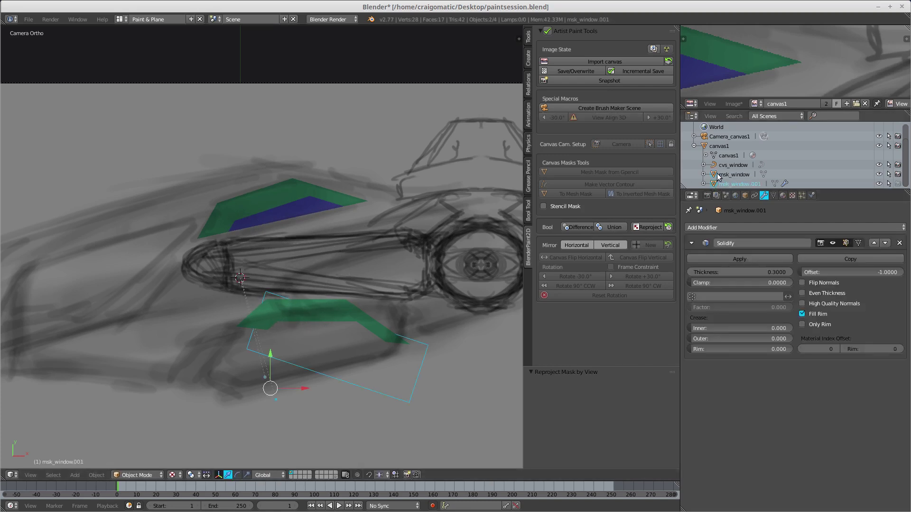
click(718, 175)
click(718, 184)
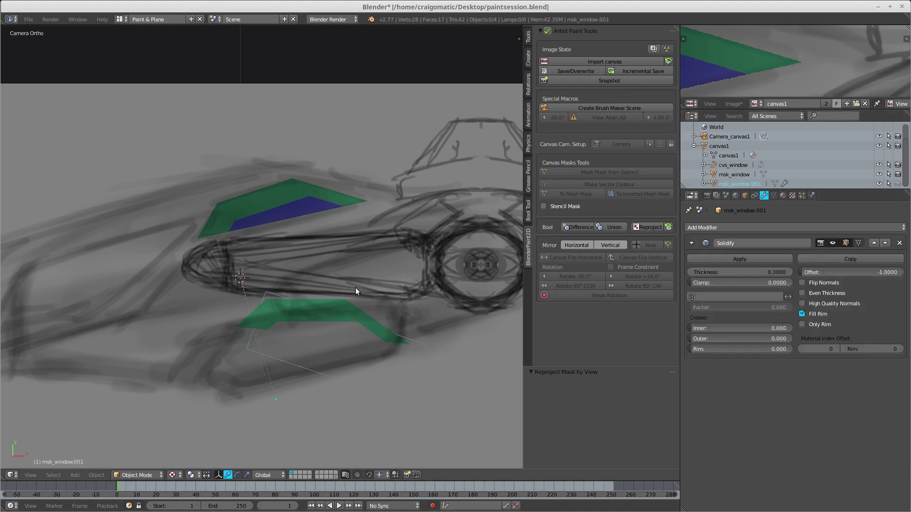
right_click(362, 304)
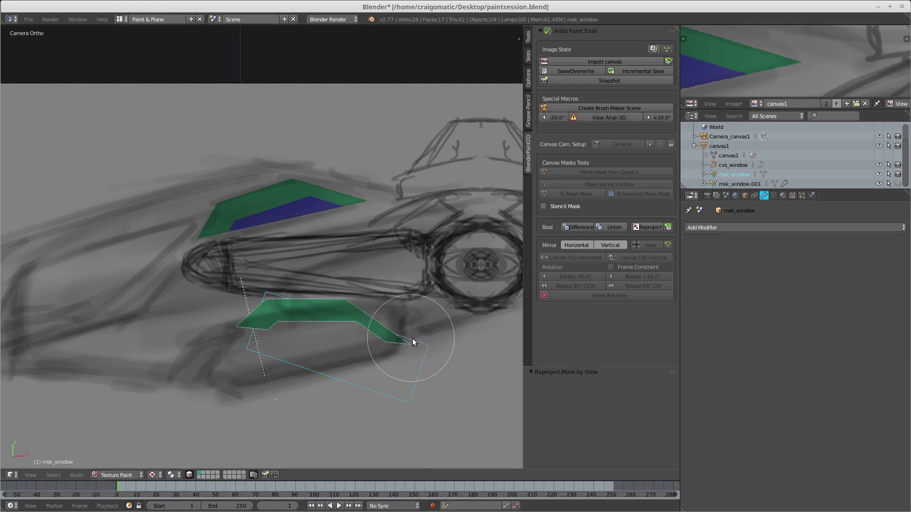
click(720, 185)
click(721, 175)
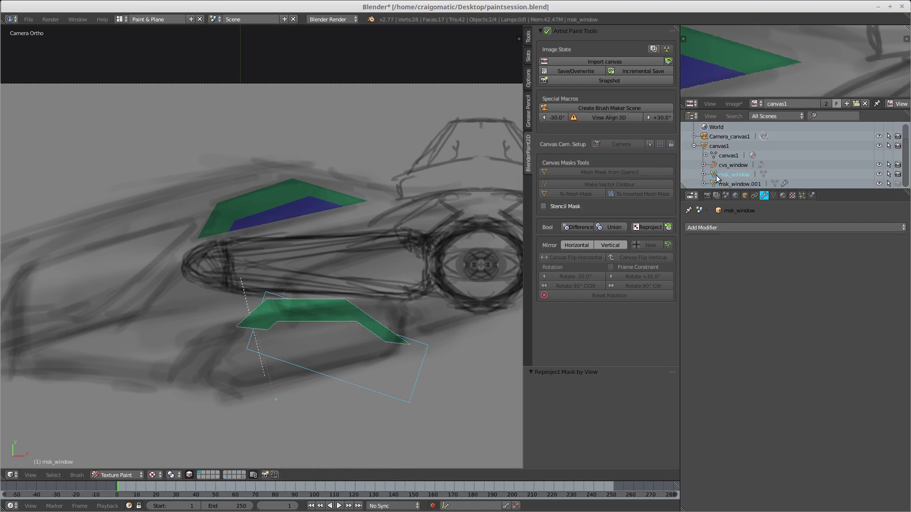
key(KP_Divide)
middle_drag(361, 266, 406, 252)
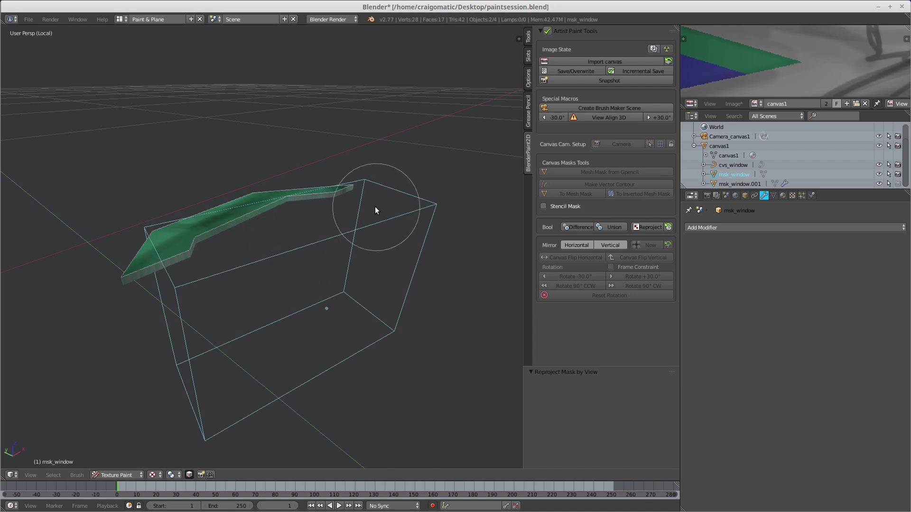
key(a)
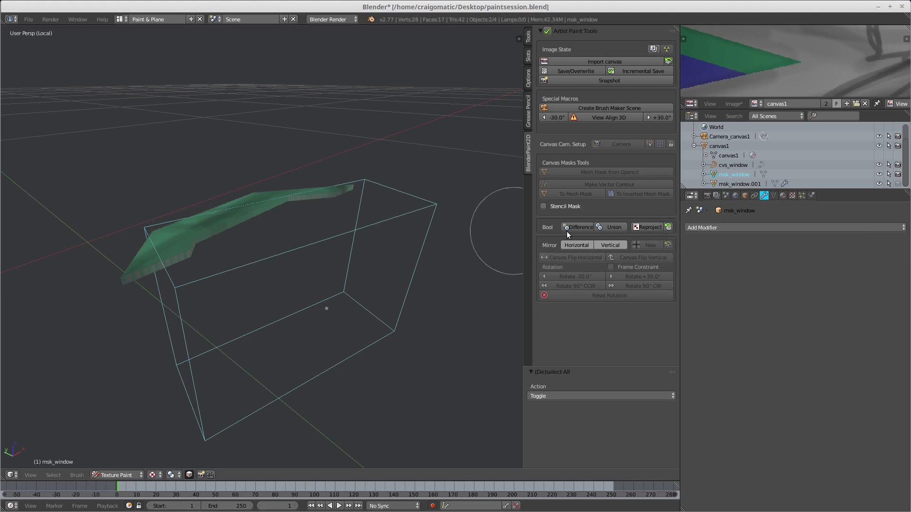
- Remove the modifiers from msk_window and from its cutter msk_window.001
drag(680, 228, 671, 227)
click(660, 227)
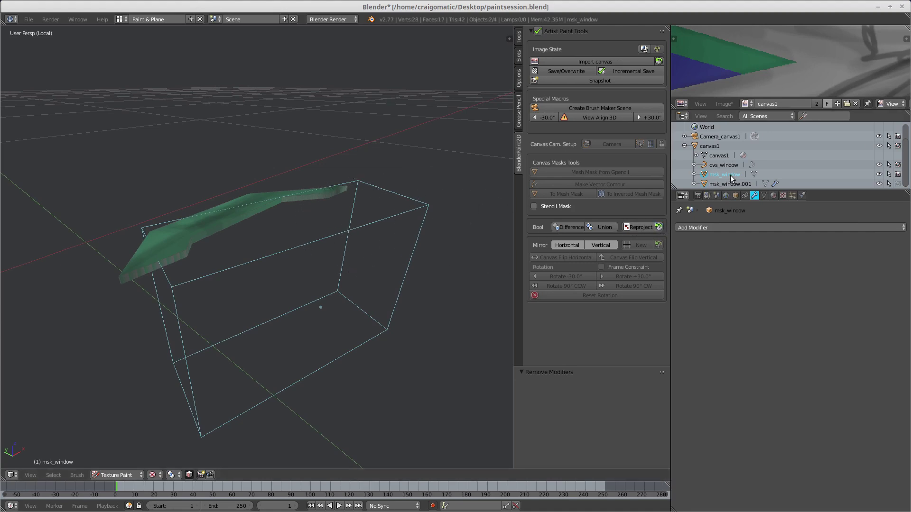
click(709, 184)
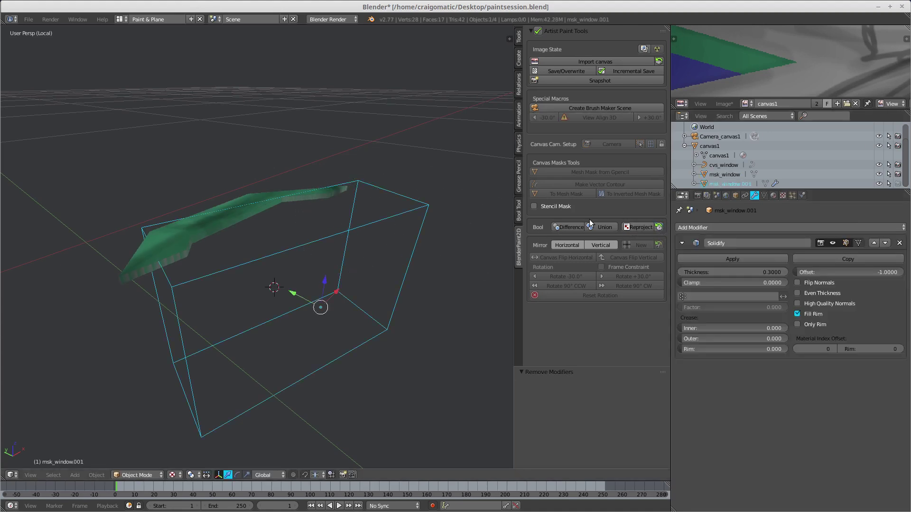
click(659, 227)
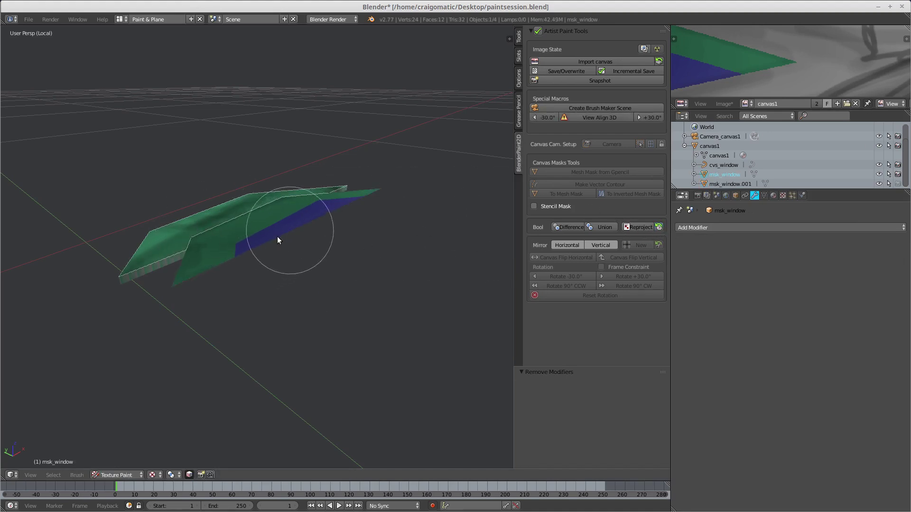
mouse_move(276, 236)
middle_down()
mouse_move(291, 211)
mouse_move(290, 223)
mouse_move(265, 228)
mouse_move(281, 207)
mouse_move(445, 236)
middle_up()
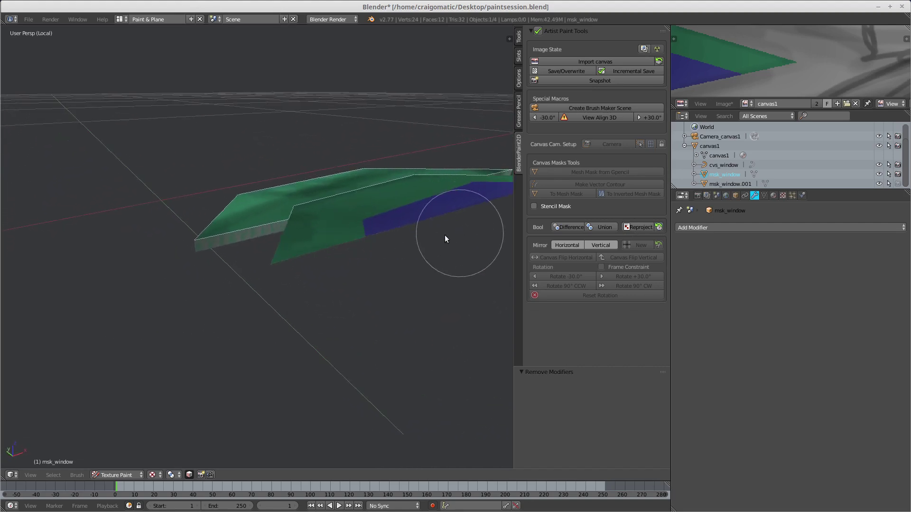
middle_drag(323, 203, 299, 219)
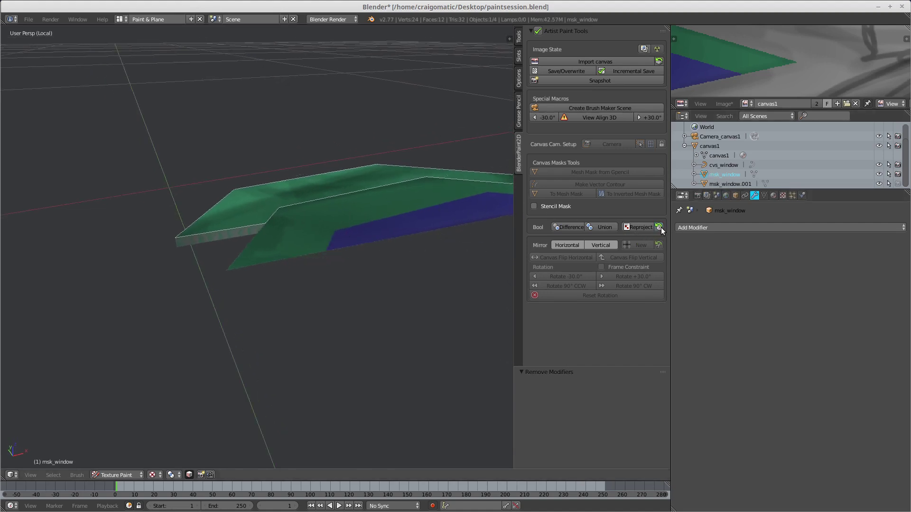
- Reduce msk_window to its flat top face by inverting the face's selection and deleting the lower vertices, and return to Object Mode
mouse_move(428, 223)
middle_down()
mouse_move(305, 218)
mouse_move(346, 205)
middle_up()
key(Tab)
click(375, 220)
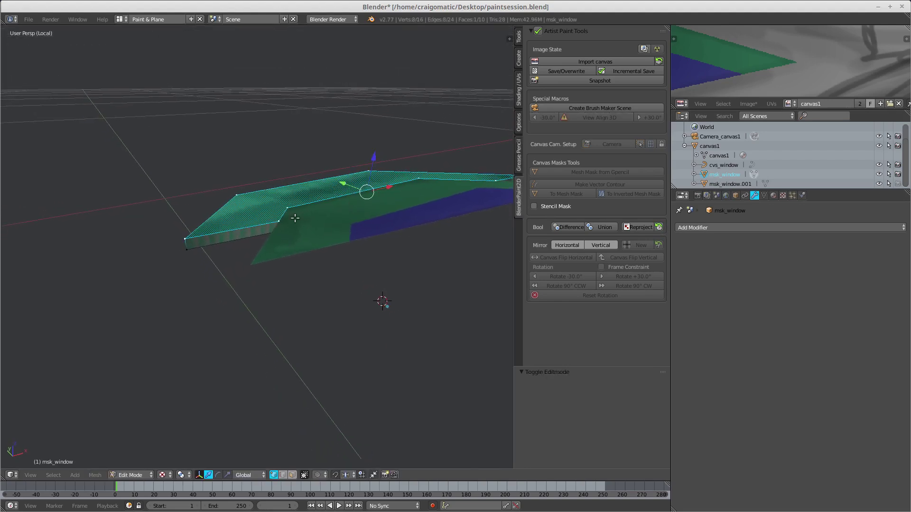
mouse_move(295, 218)
middle_down()
mouse_move(356, 195)
mouse_move(290, 197)
middle_up()
key(KP_1)
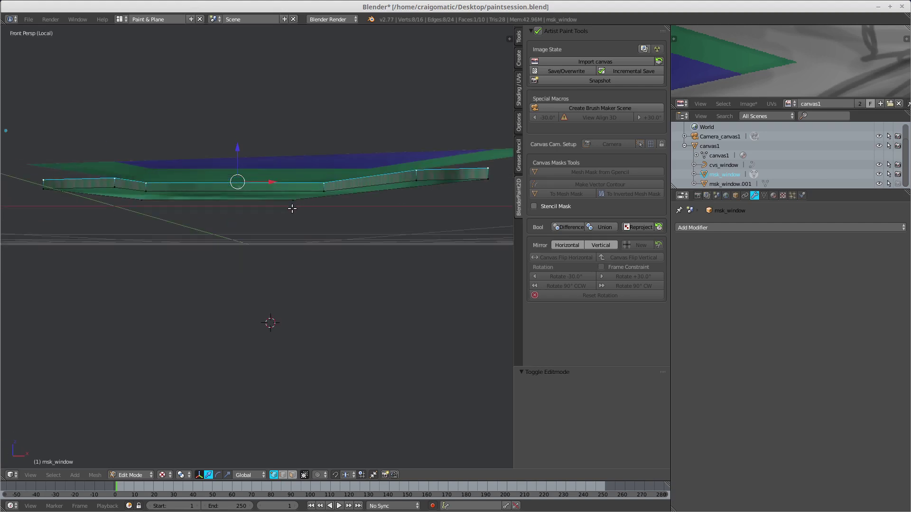
key(KP_5)
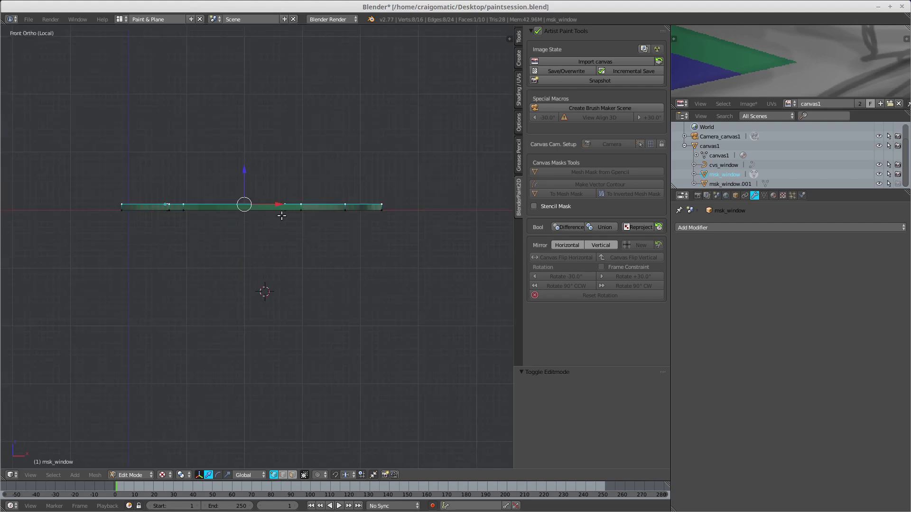
click(53, 476)
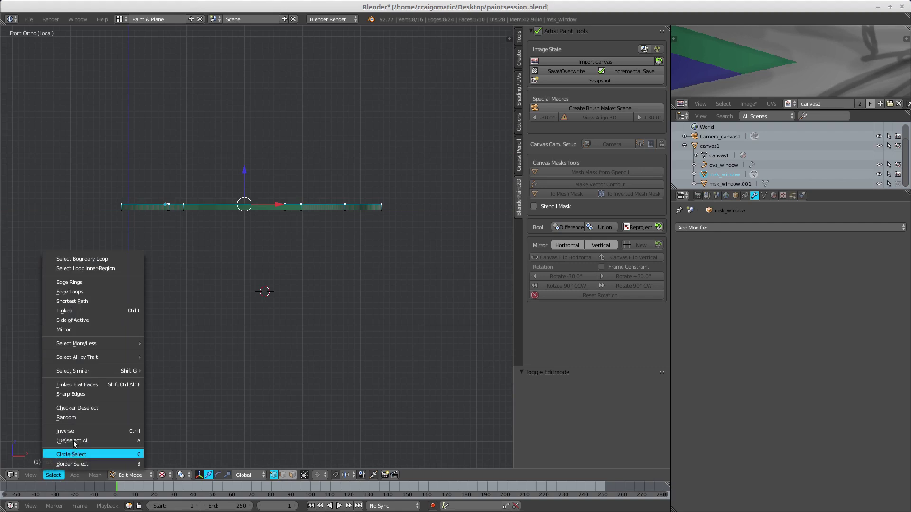
click(85, 431)
key(x)
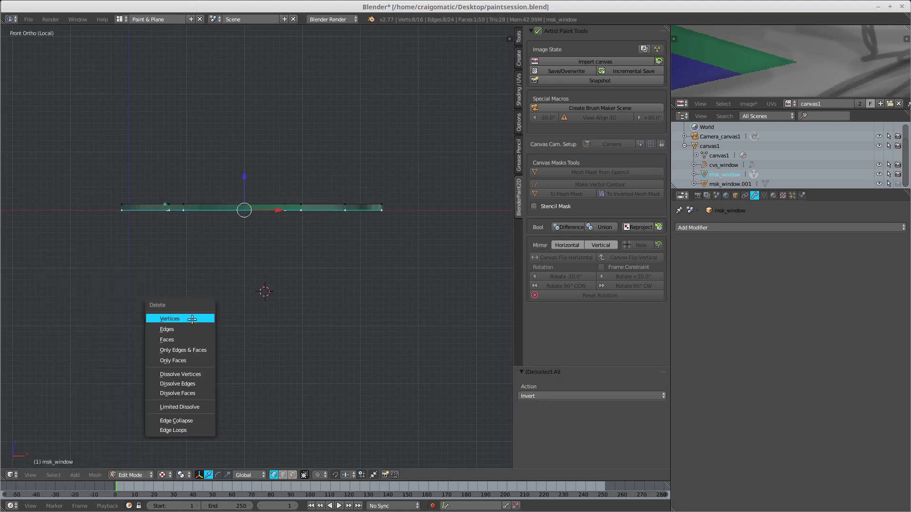
click(197, 317)
key(Tab)
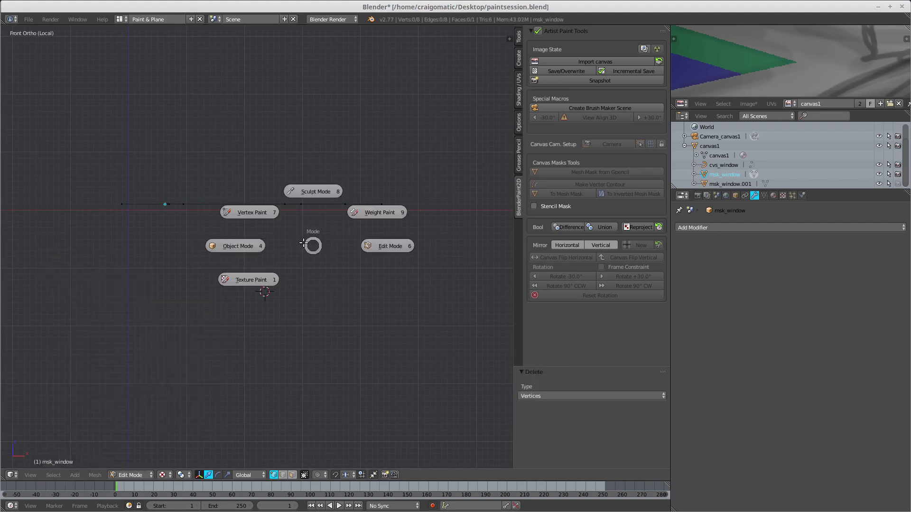
click(240, 244)
- Select both window masks, msk_window.001 first and msk_window as the active object
middle_drag(308, 238, 353, 244)
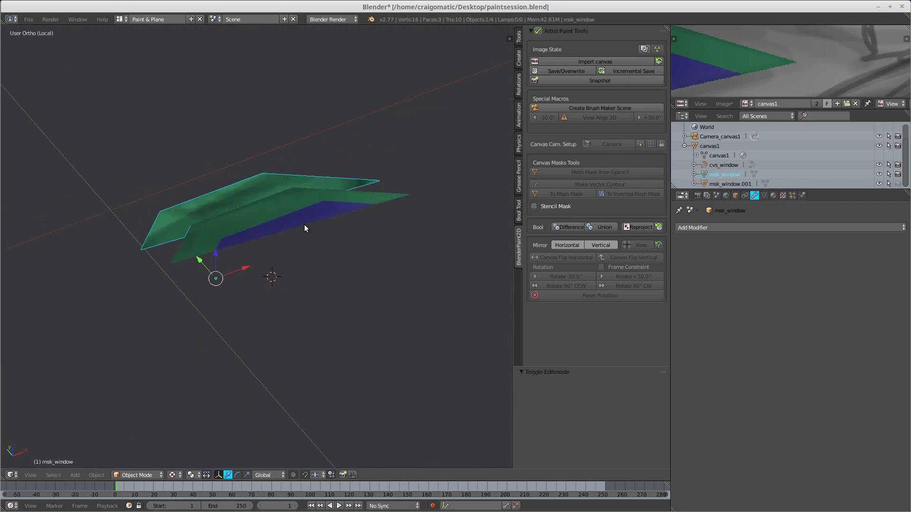
right_click(230, 223)
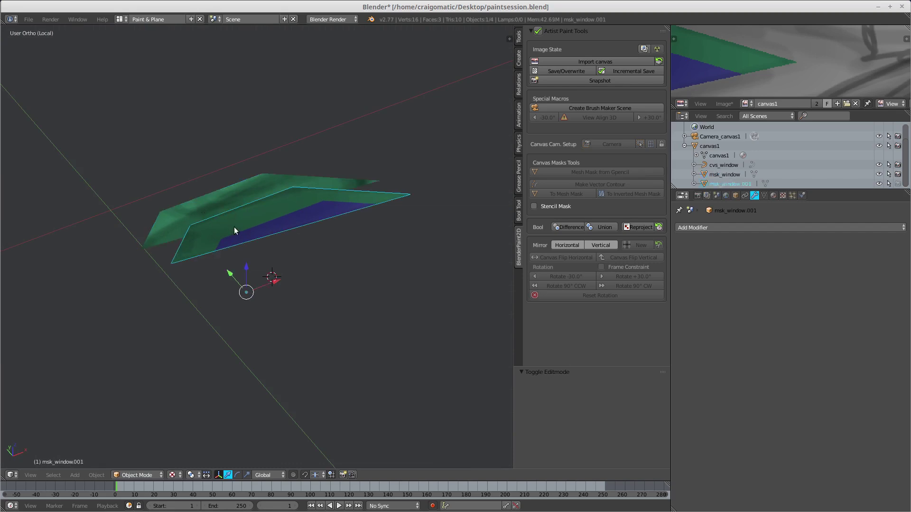
shift+right_click(206, 203)
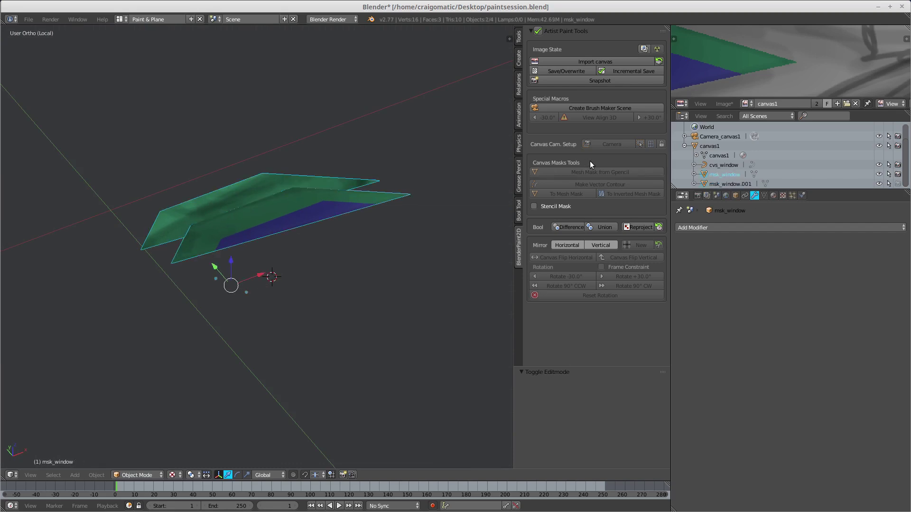
- Try a Boolean Union of the two window masks with msk_window active, and undo it
click(604, 228)
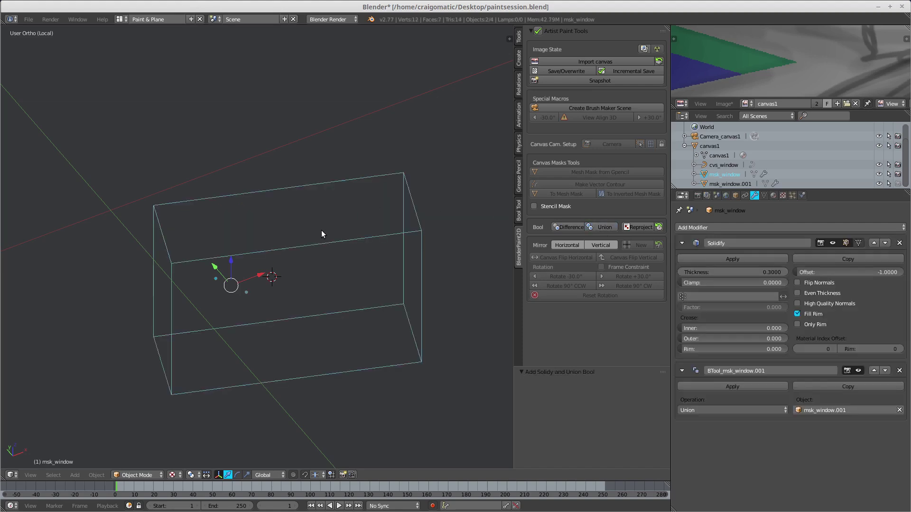
middle_drag(337, 239, 306, 257)
key(ctrl+z)
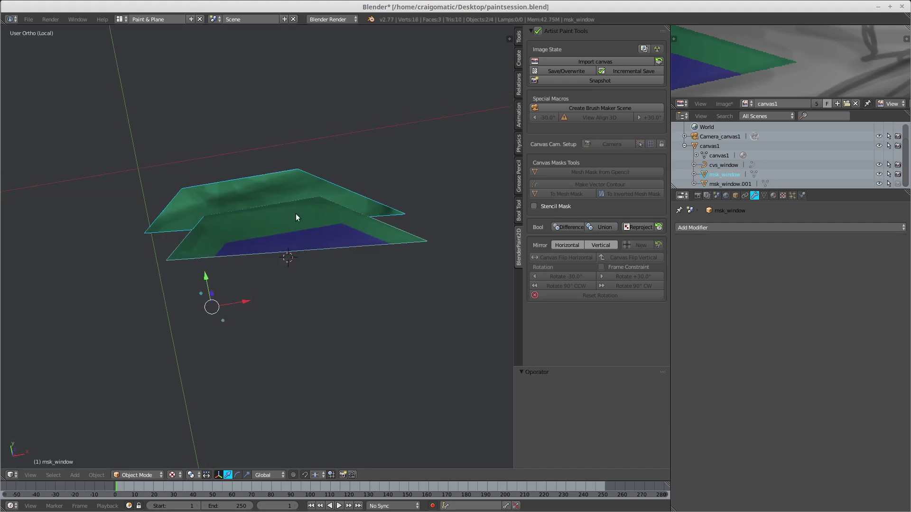
- Make msk_window.001 the active mask and unite it with msk_window using the Boolean Union tool
key(g)
click(315, 191)
right_click(332, 214)
click(603, 228)
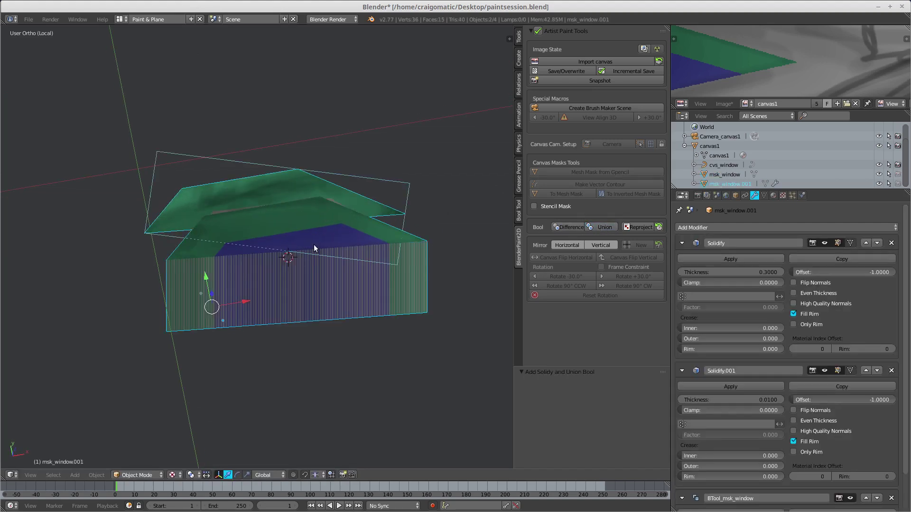
middle_drag(314, 243, 334, 264)
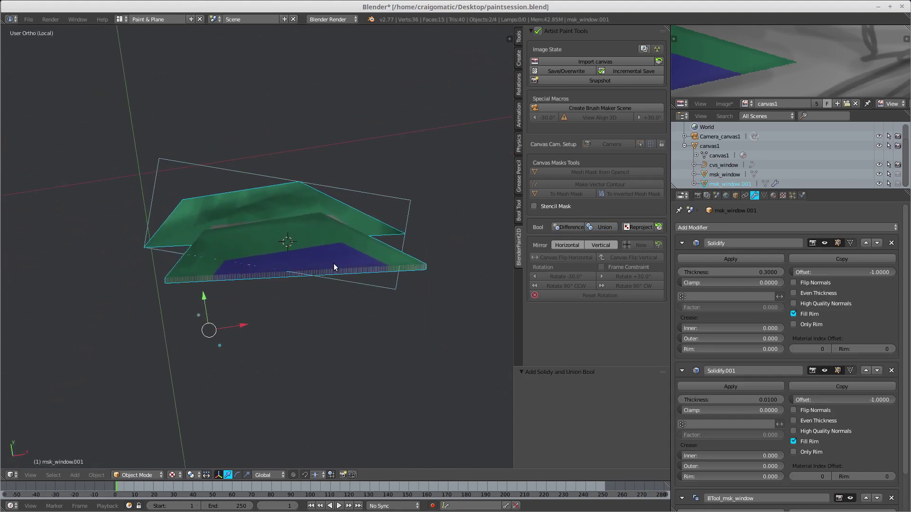
- Leave local view in the camera view and reproject the united mask msk_window.001 by view
key(KP_0)
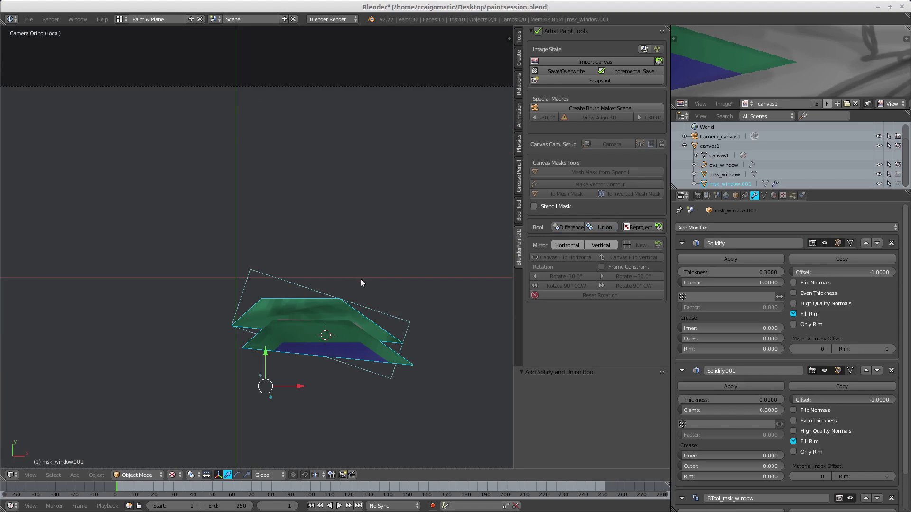
key(KP_Divide)
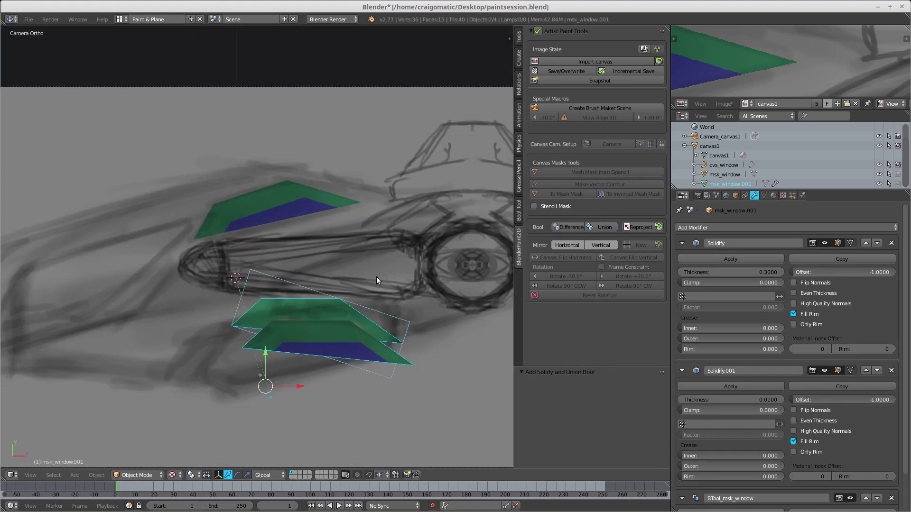
right_click(357, 288)
shift+middle_drag(356, 289, 371, 218)
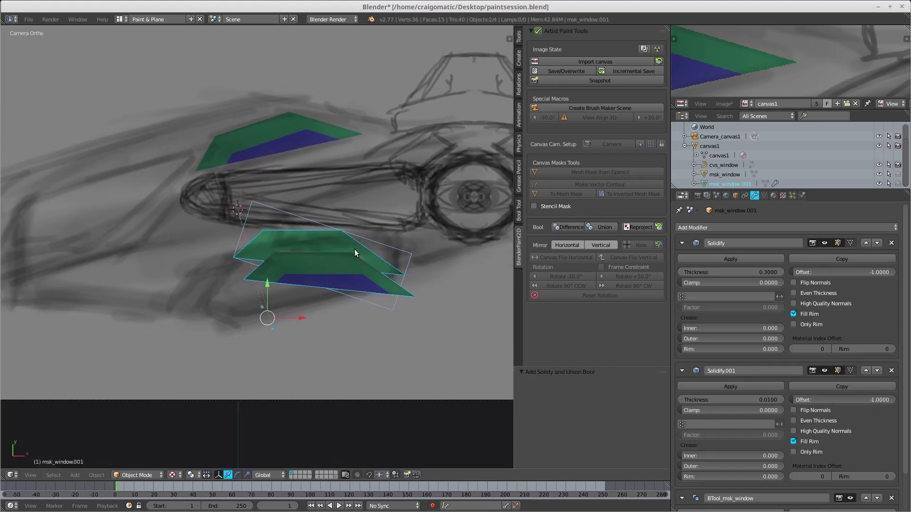
right_click(323, 244)
right_click(325, 241)
right_click(329, 241)
right_click(334, 241)
click(638, 227)
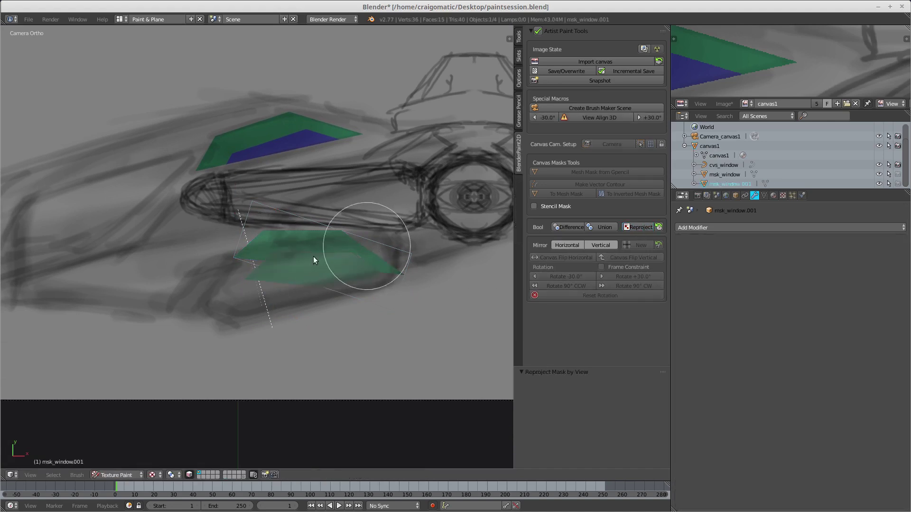
- Set the brush strength to 1.00 and paint the united mask's area on the canvas green
key(shift+f)
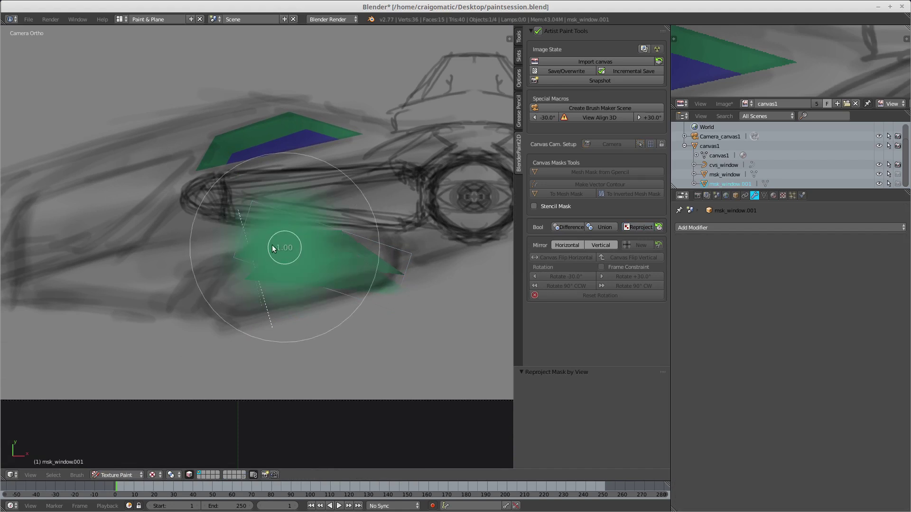
click(272, 245)
mouse_move(315, 245)
mouse_down()
mouse_move(355, 280)
mouse_move(264, 269)
mouse_move(368, 228)
mouse_move(318, 314)
mouse_up()
- Examine the green paint on the canvas and the mask volume beneath it from an angled view and from the camera
mouse_move(318, 314)
middle_down()
mouse_move(377, 264)
mouse_move(367, 251)
mouse_move(399, 185)
mouse_move(363, 191)
middle_up()
scroll(372, 227, up, 5)
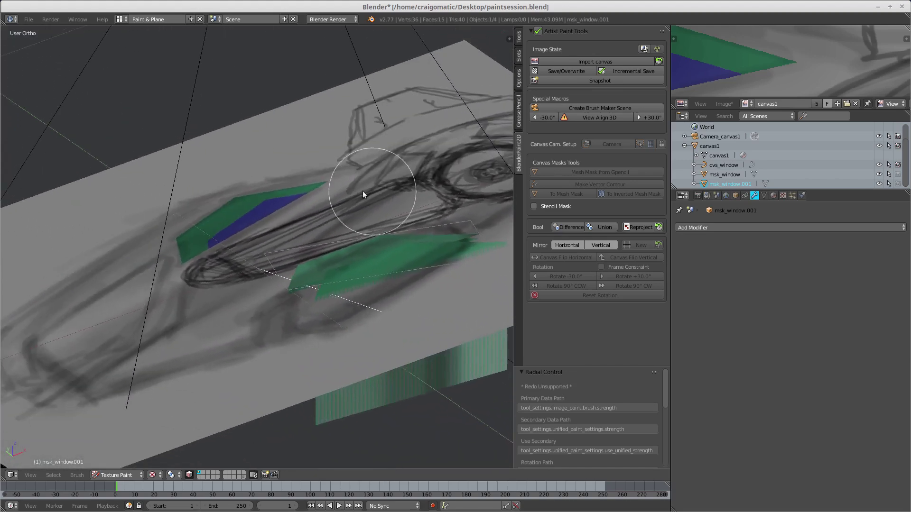
scroll(362, 190, up, 2)
mouse_move(304, 273)
shift+middle_down()
mouse_move(345, 219)
mouse_move(345, 246)
mouse_move(392, 169)
mouse_move(382, 164)
mouse_move(346, 224)
mouse_move(384, 216)
mouse_move(308, 238)
shift+middle_up()
scroll(393, 169, down, 4)
scroll(385, 163, up, 5)
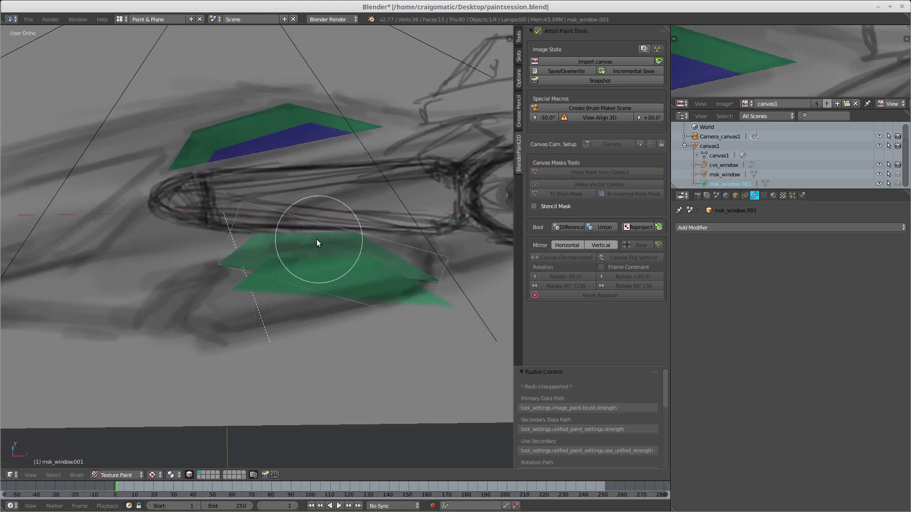
key(KP_0)
scroll(320, 249, up, 4)
mouse_move(306, 298)
shift+middle_down()
mouse_move(371, 257)
mouse_move(345, 240)
shift+middle_up()
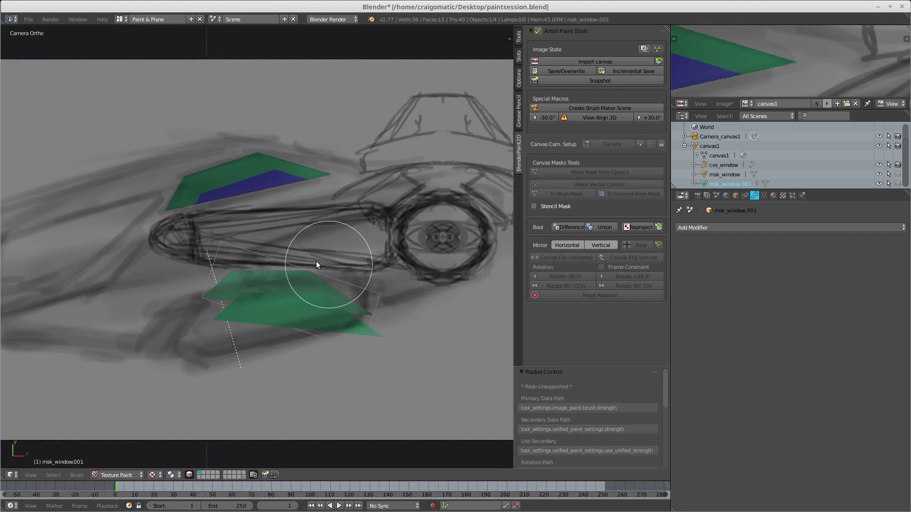
- Return to Object Mode and delete both window masks, msk_window.001 and msk_window
key(Tab)
click(287, 275)
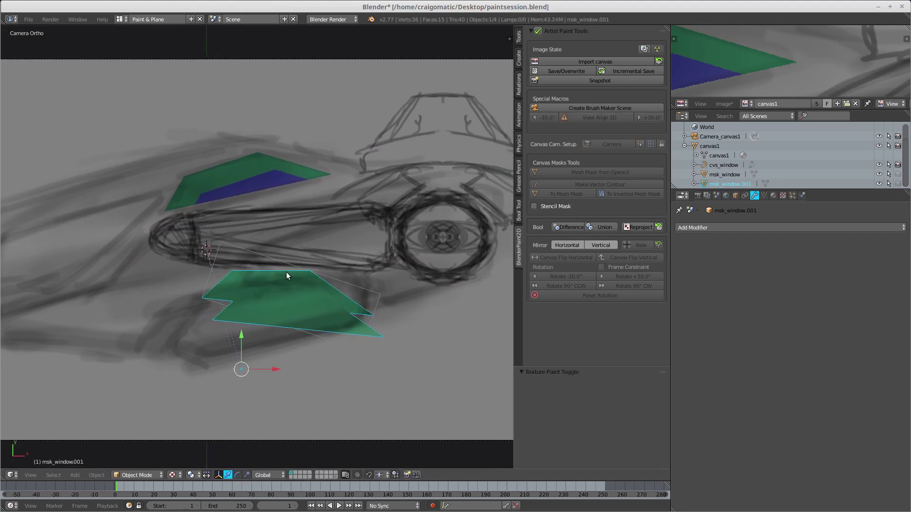
key(x)
click(260, 295)
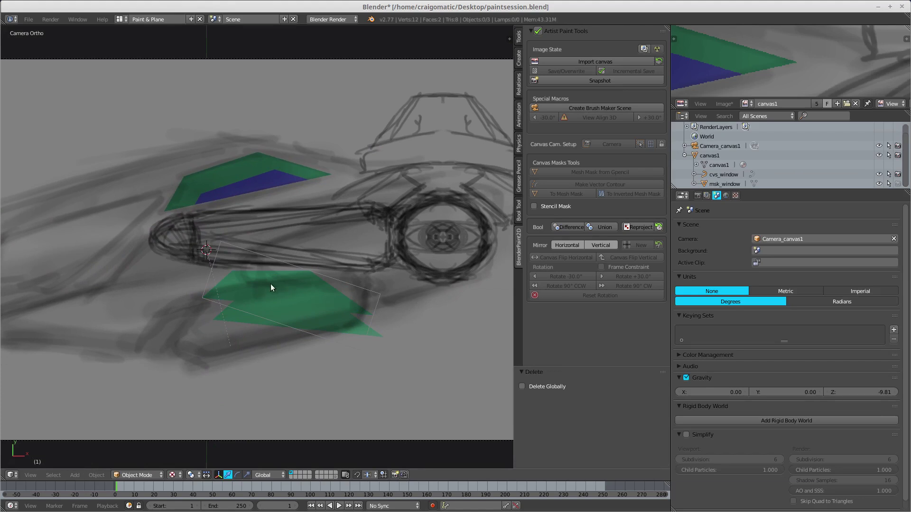
right_click(306, 280)
key(x)
click(308, 281)
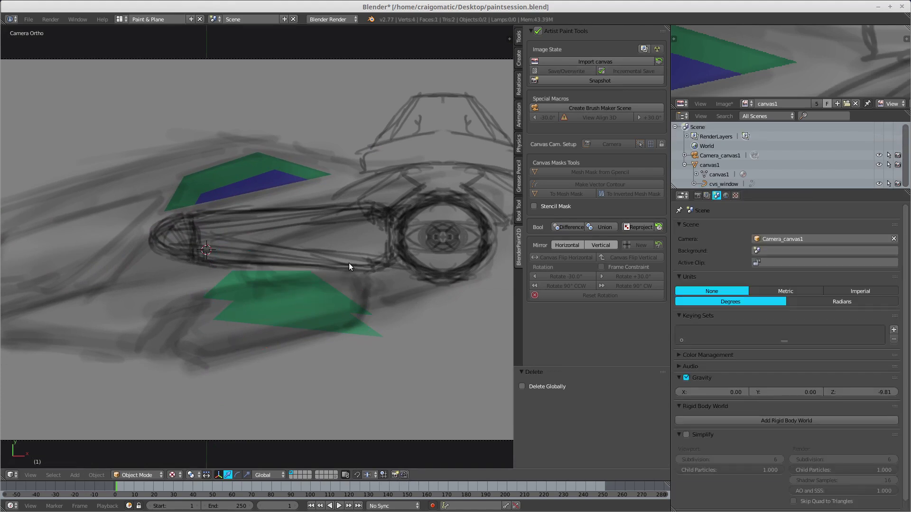
- From the camera view, show only layer 20 with the window curve, select cvs_window, and display its curve shape settings
middle_drag(348, 263, 338, 263)
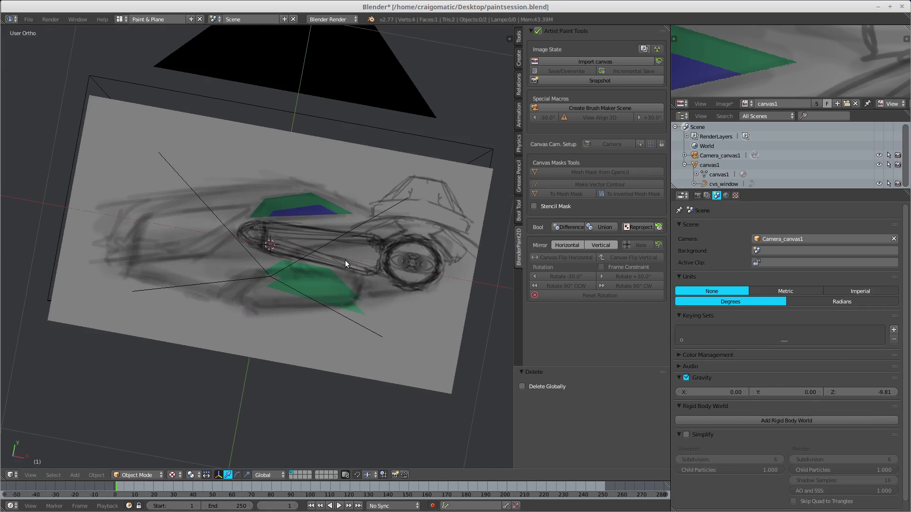
key(KP_0)
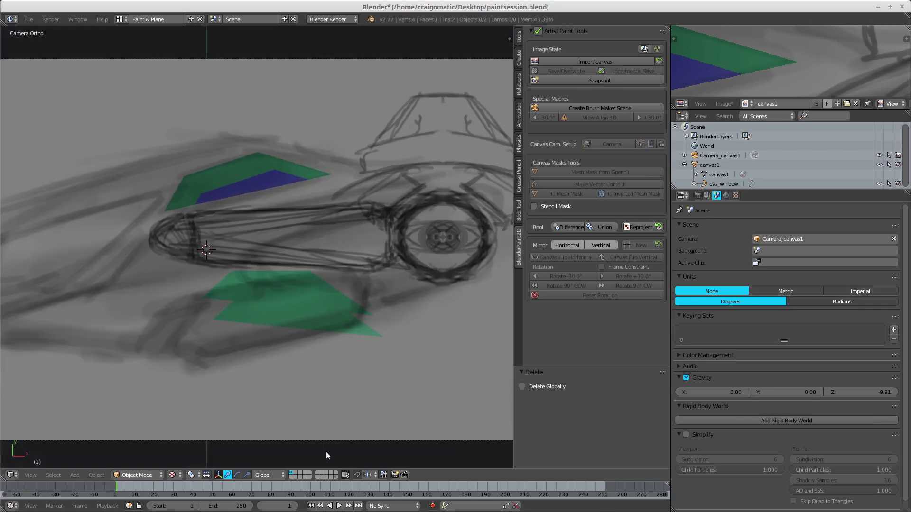
click(335, 478)
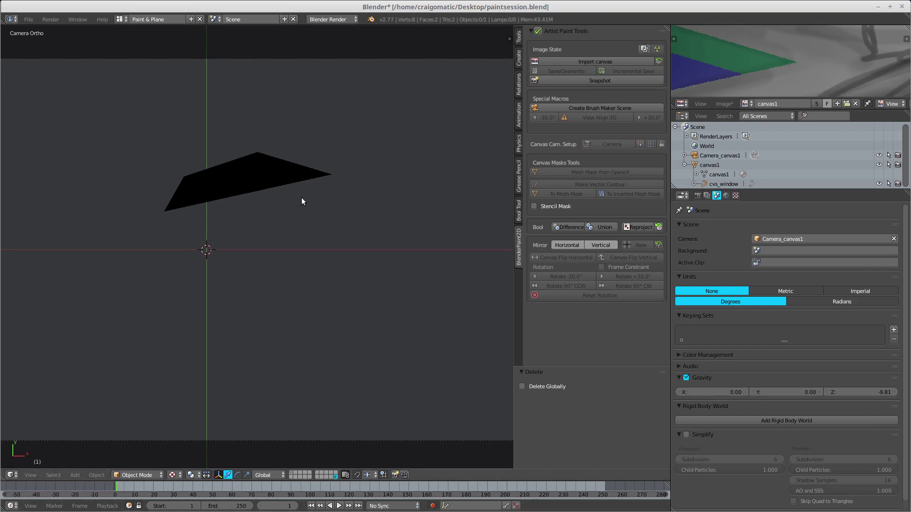
right_click(236, 174)
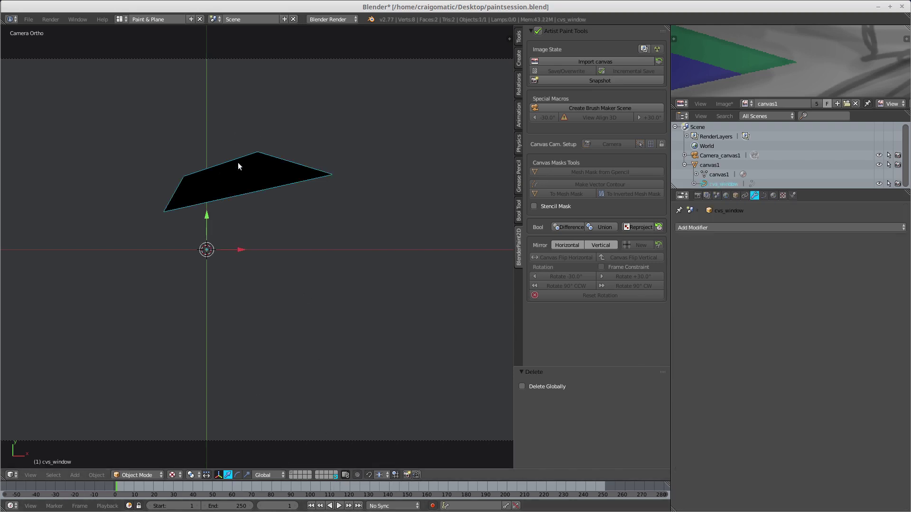
click(764, 196)
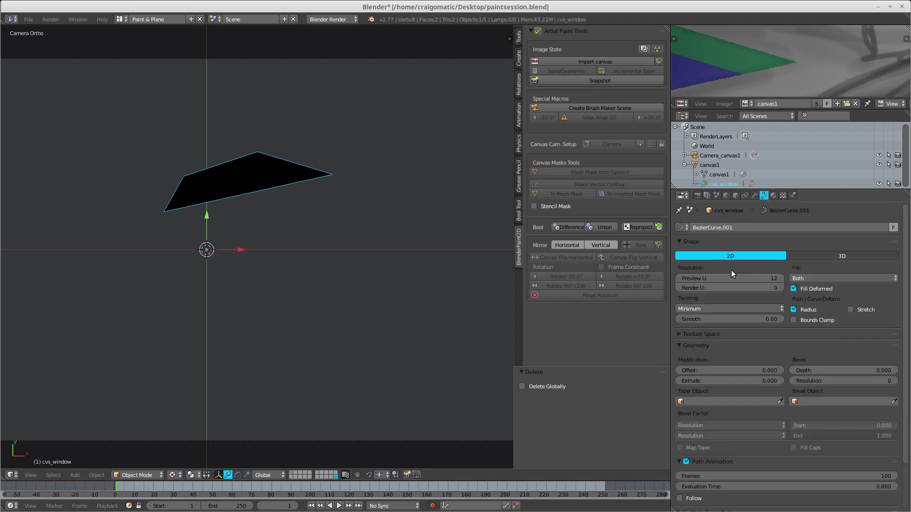
scroll(289, 247, down, 4)
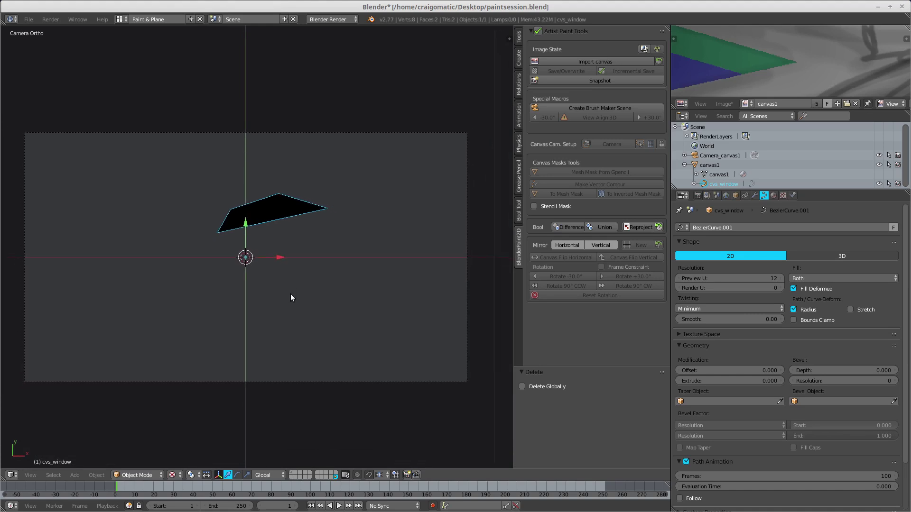
scroll(341, 265, up, 1)
scroll(340, 262, down, 2)
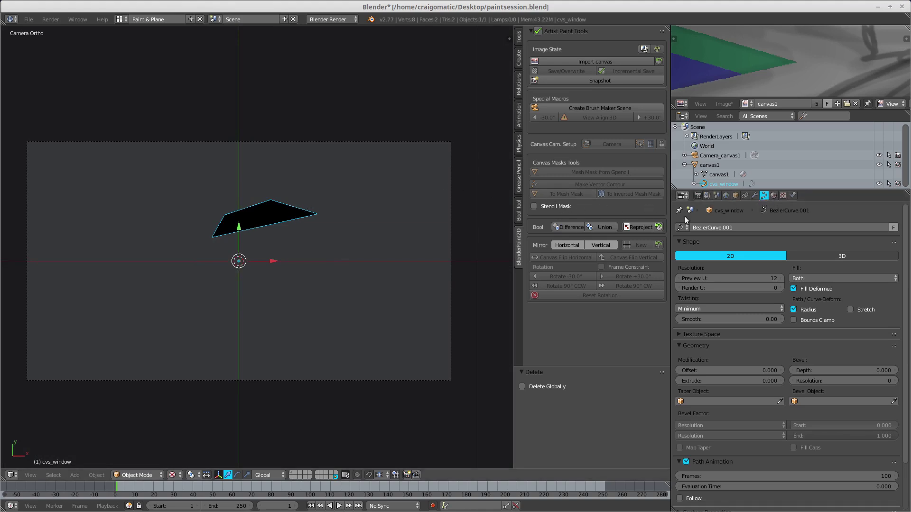
- Give cvs_window a new material with a white diffuse color and Shadeless enabled
click(774, 195)
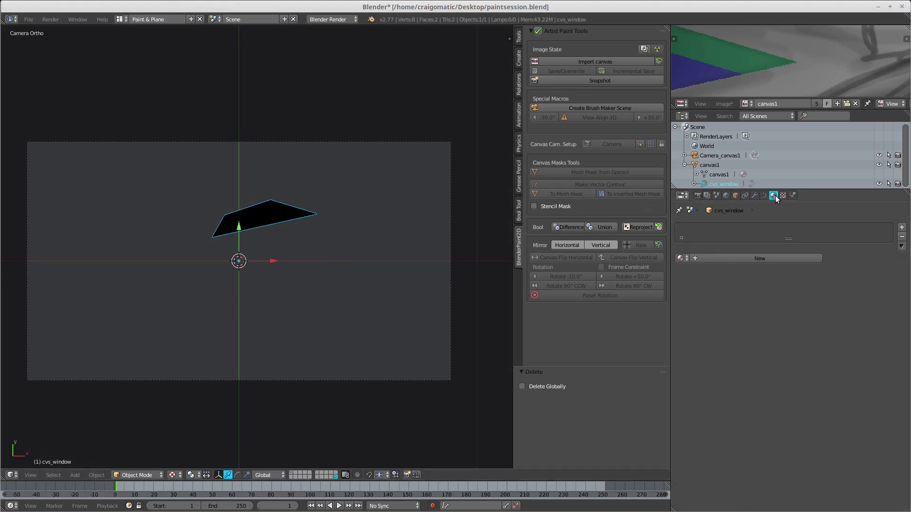
click(705, 259)
click(738, 373)
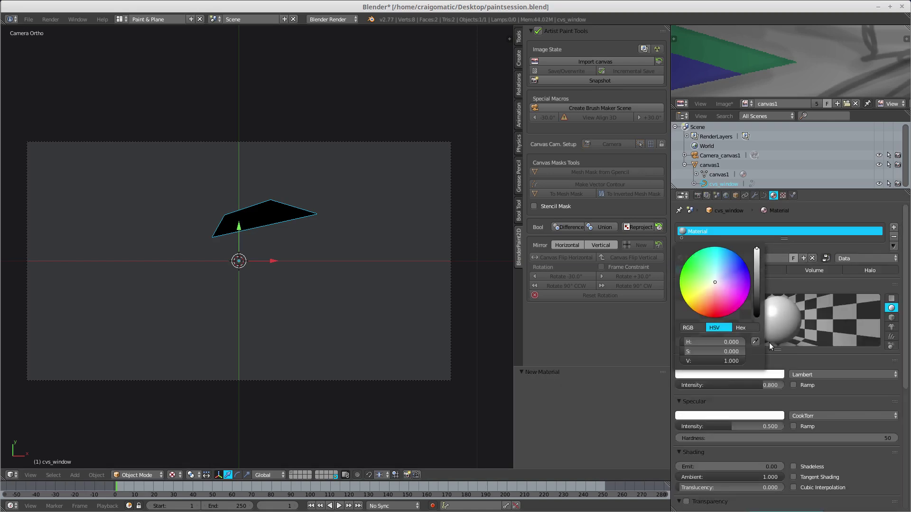
click(794, 466)
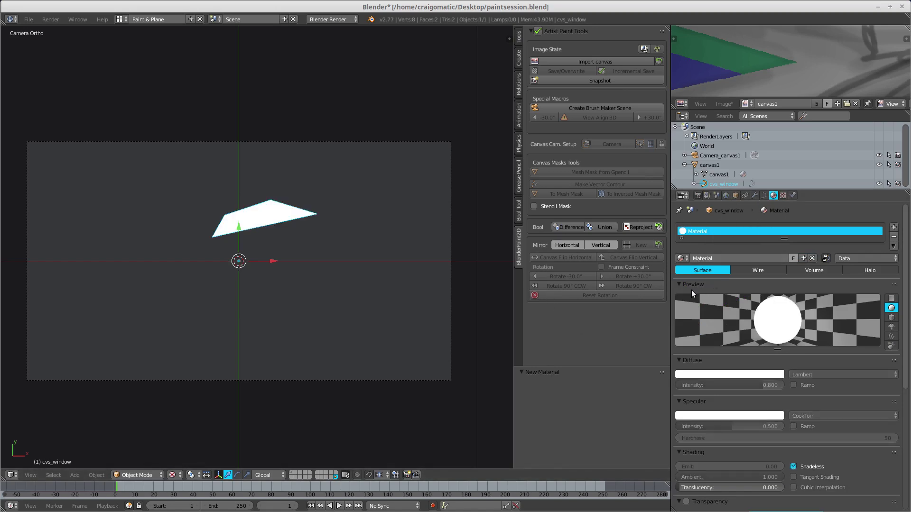
- Set the World horizon color to black, with a V value of 0.000
click(727, 197)
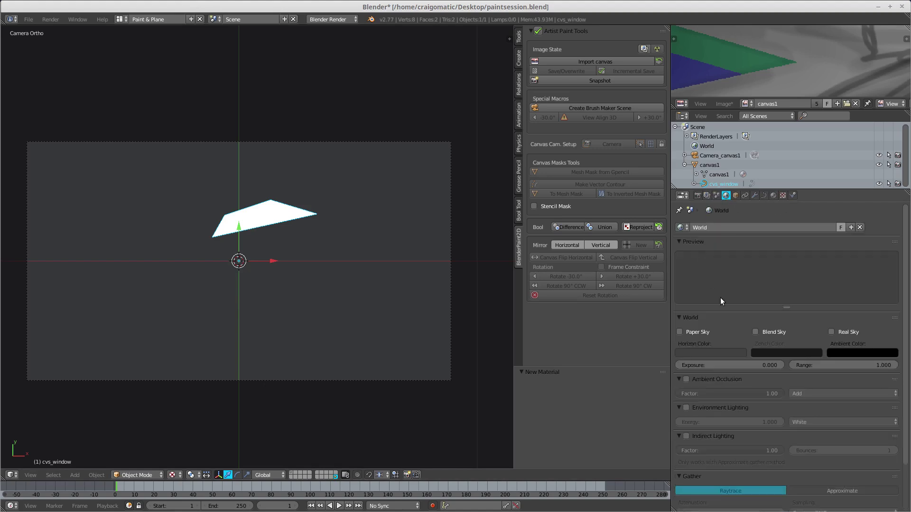
click(710, 352)
drag(758, 278, 757, 295)
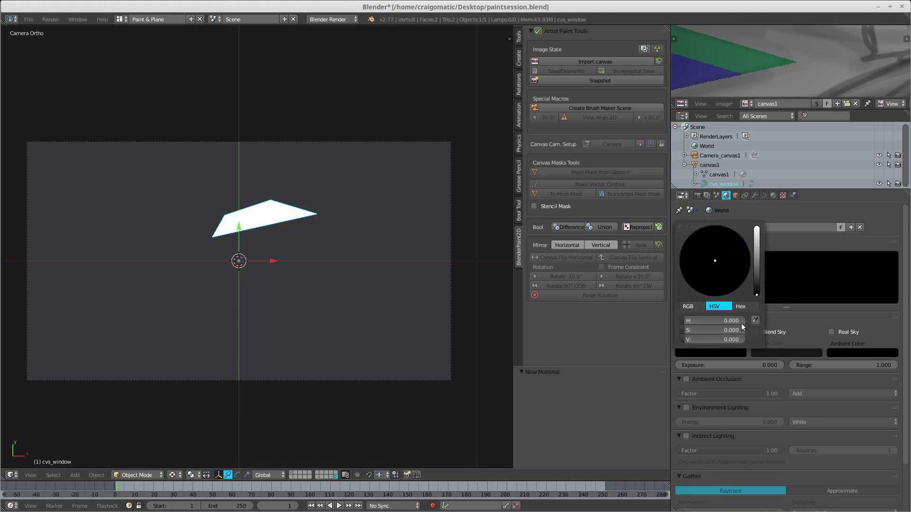
- Review the scene's render resolution and shading settings, and render the white window shape from the camera
click(698, 196)
scroll(900, 319, down, 3)
scroll(900, 318, down, 1)
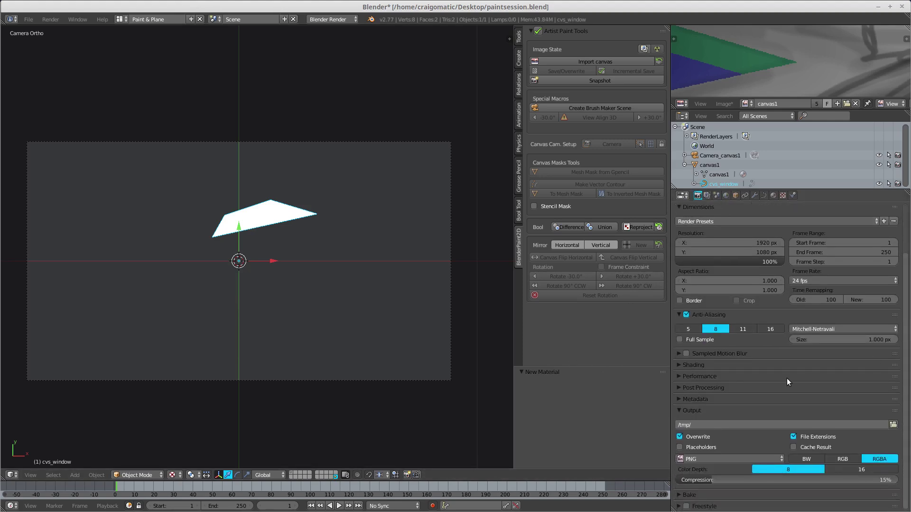
click(687, 365)
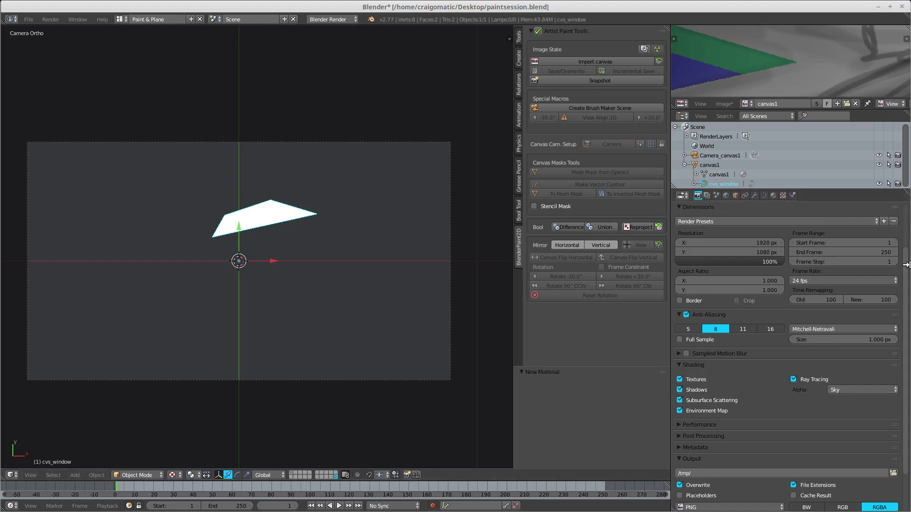
scroll(908, 270, up, 4)
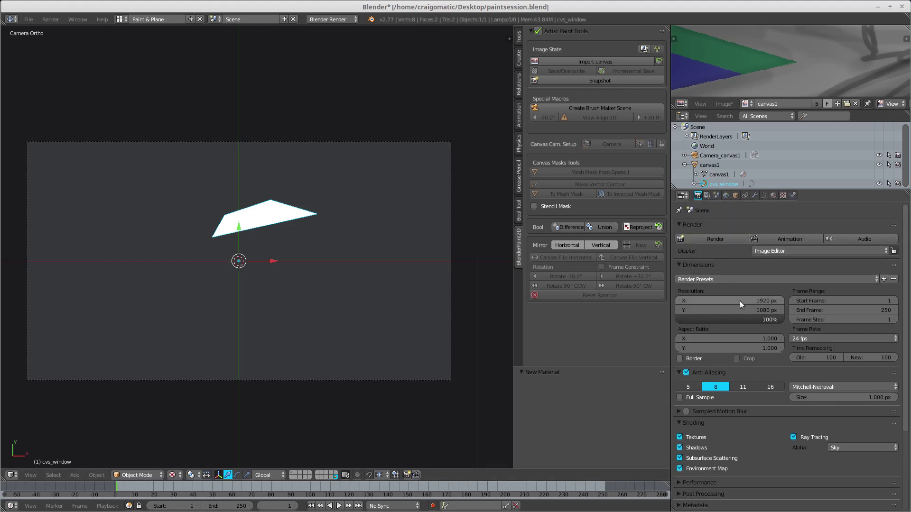
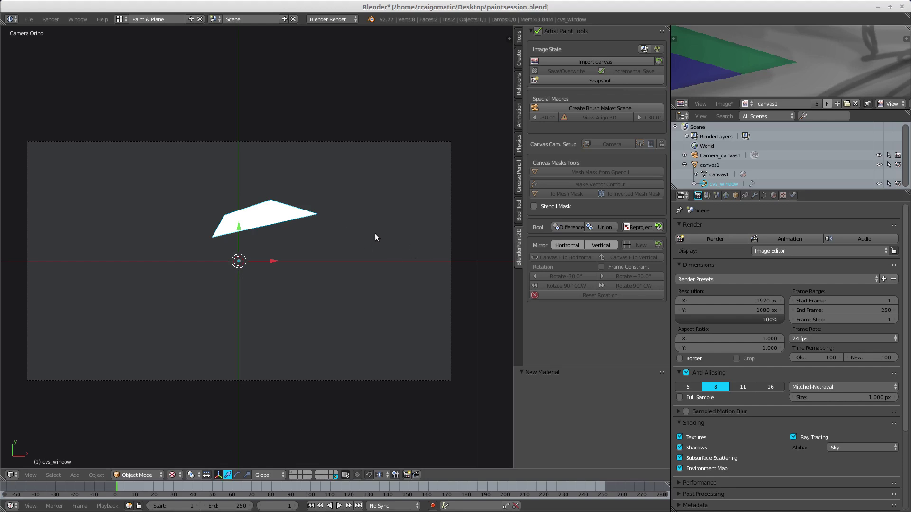
key(F12)
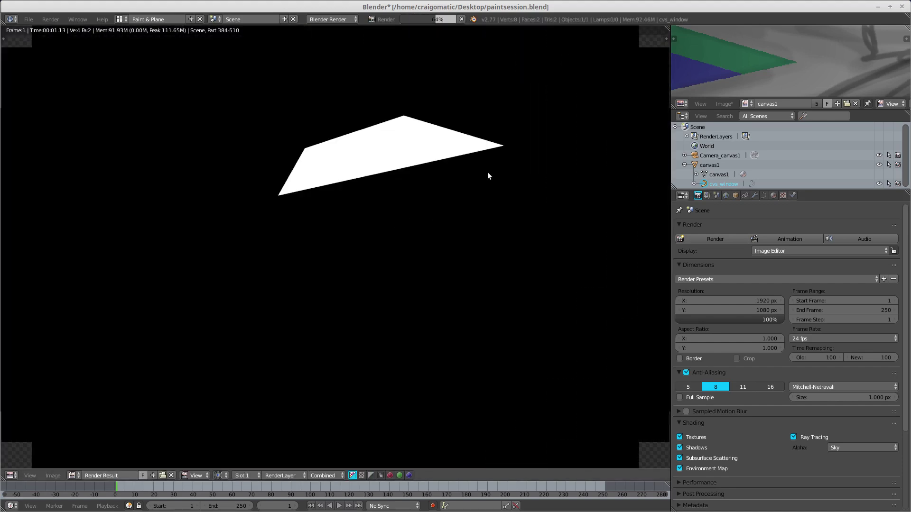
scroll(444, 200, down, 2)
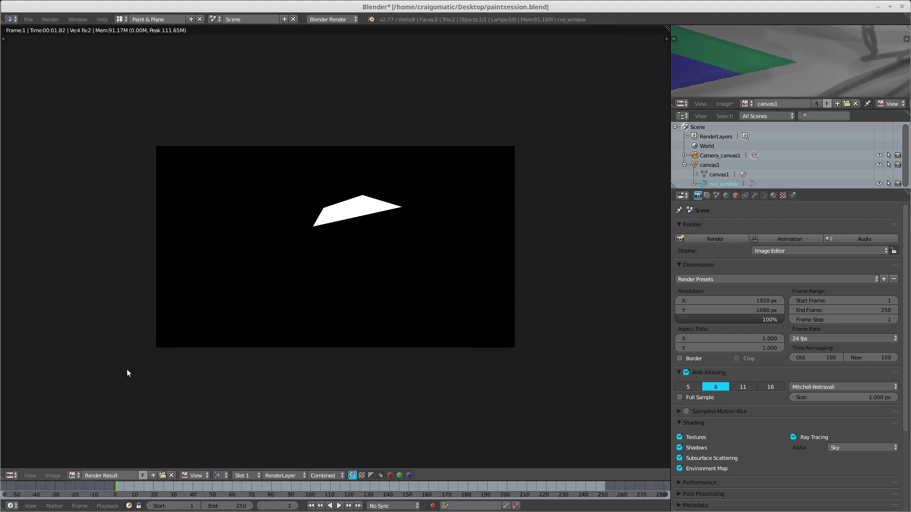
- Save the render to the Desktop as canvasmask.png in RGB, and return to the 3D view
click(53, 476)
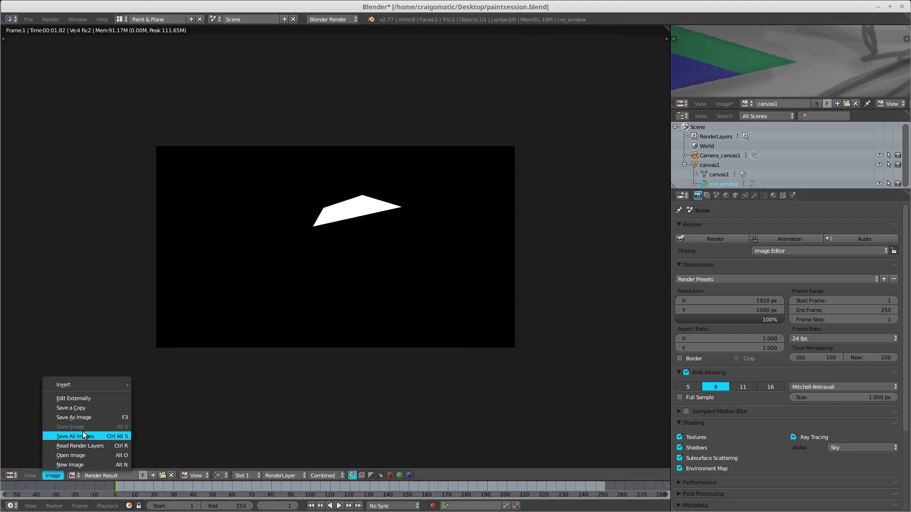
click(87, 418)
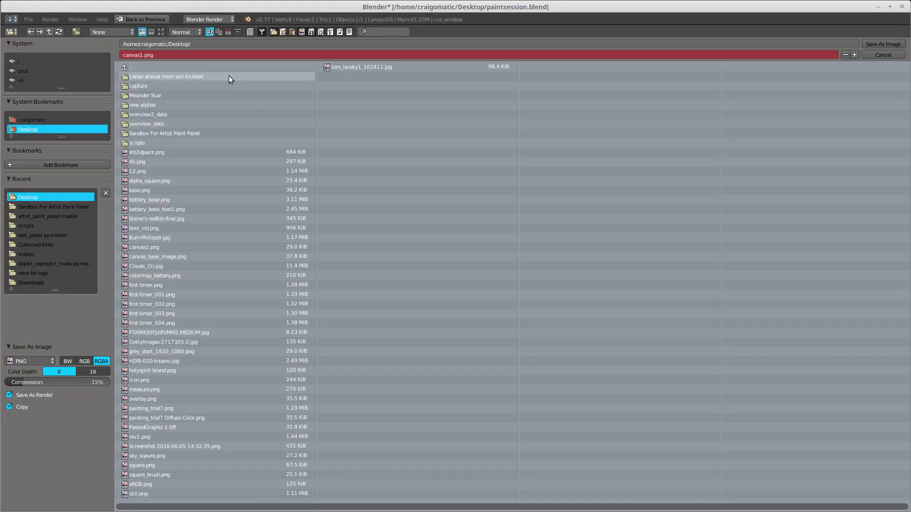
click(168, 53)
text(c)
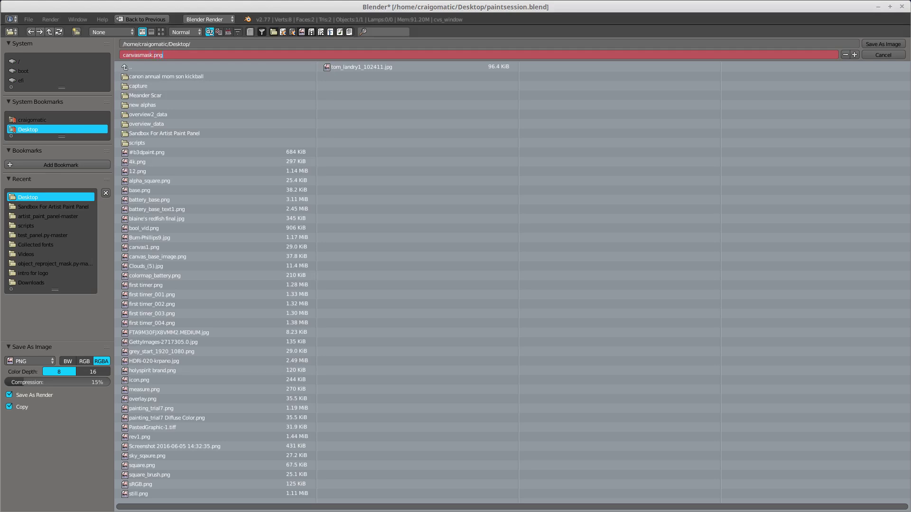
click(81, 363)
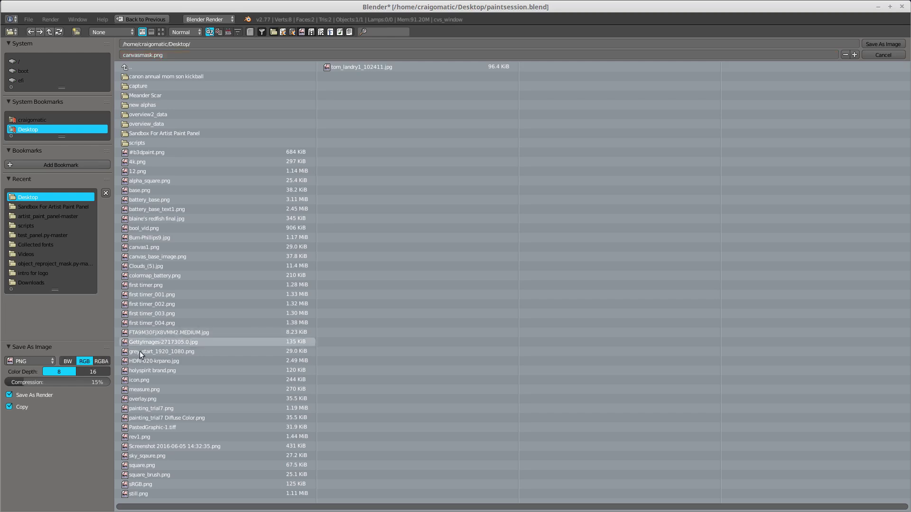
click(82, 357)
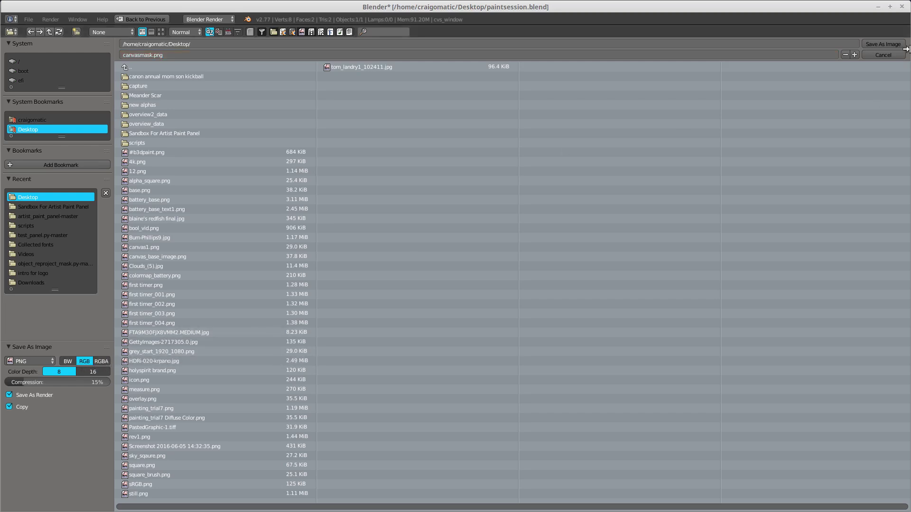
click(881, 44)
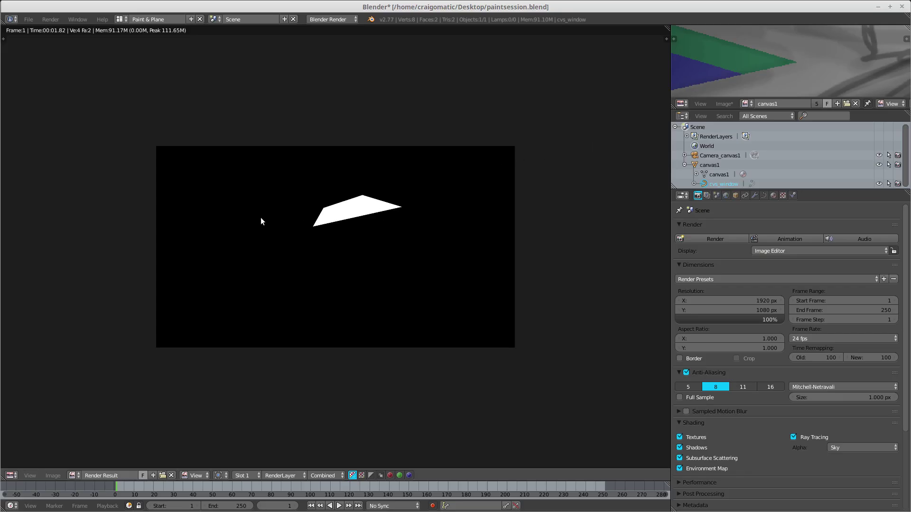
key(Escape)
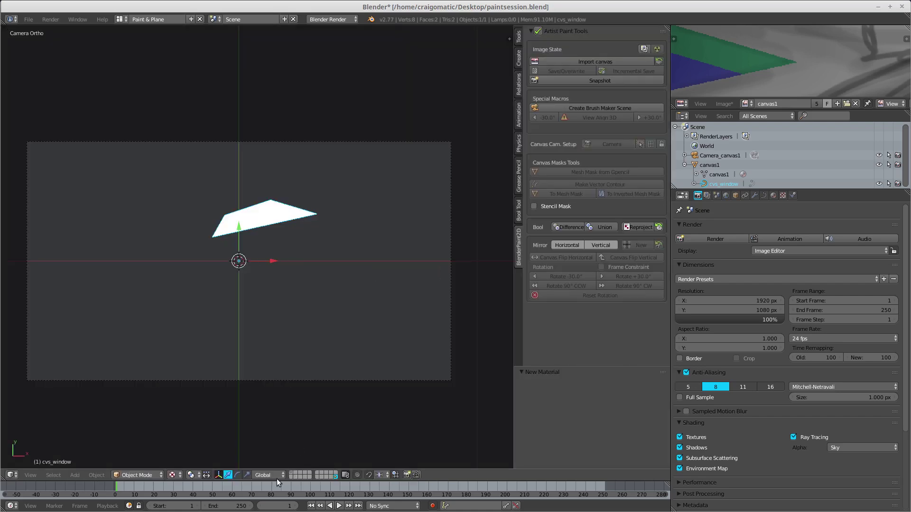
- Show only layer 1, select canvas1, and switch it to Texture Paint mode
click(291, 474)
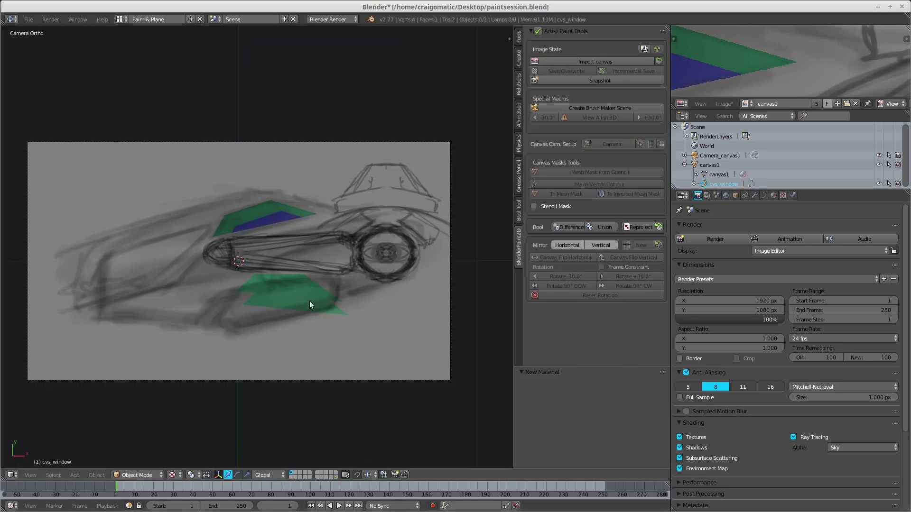
right_click(304, 277)
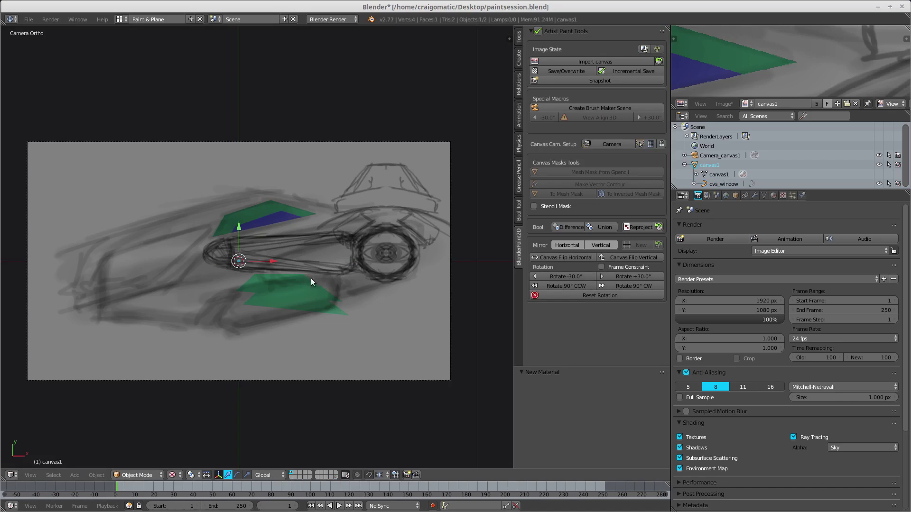
key(Tab)
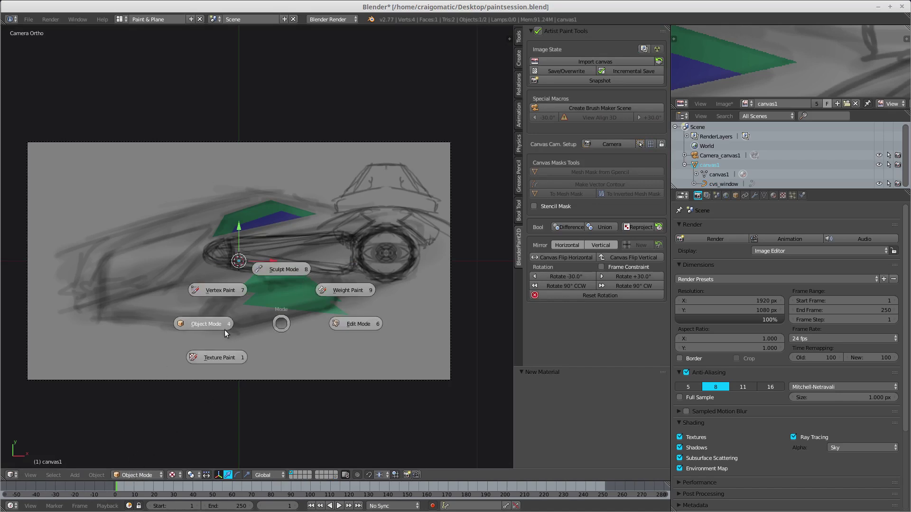
click(221, 352)
shift+middle_drag(338, 257, 348, 236)
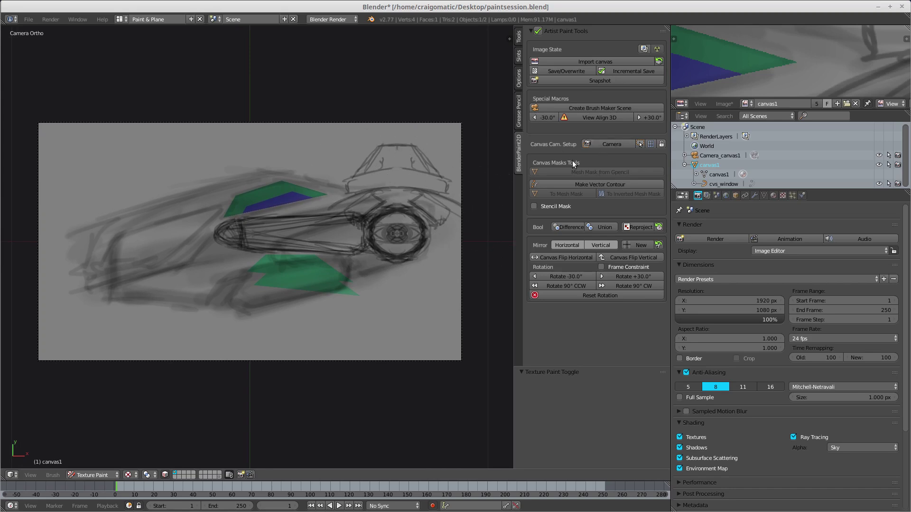
- Enable the stencil mask for canvas1 and display its paint slot and mask settings
click(519, 57)
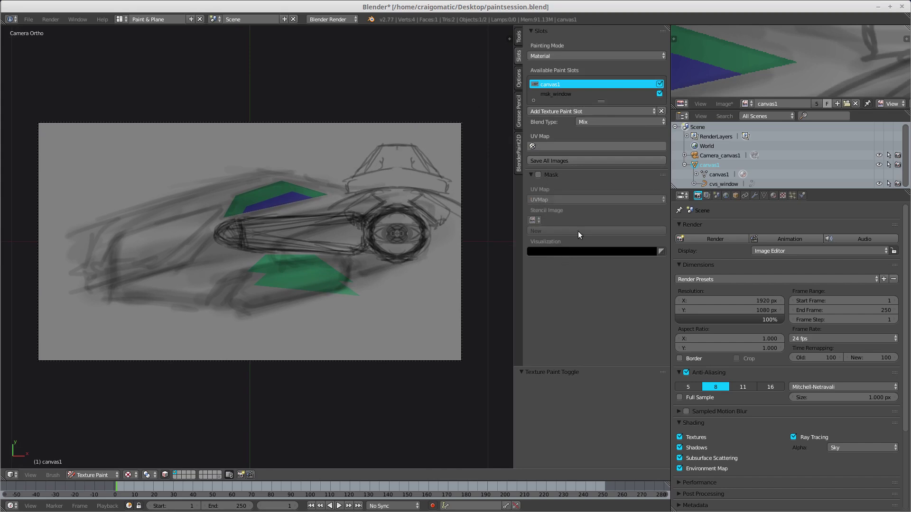
click(519, 156)
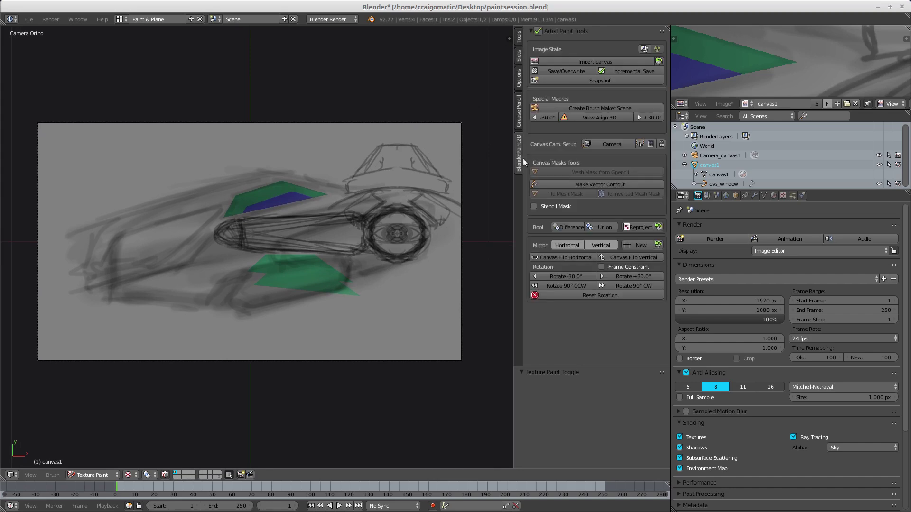
click(535, 206)
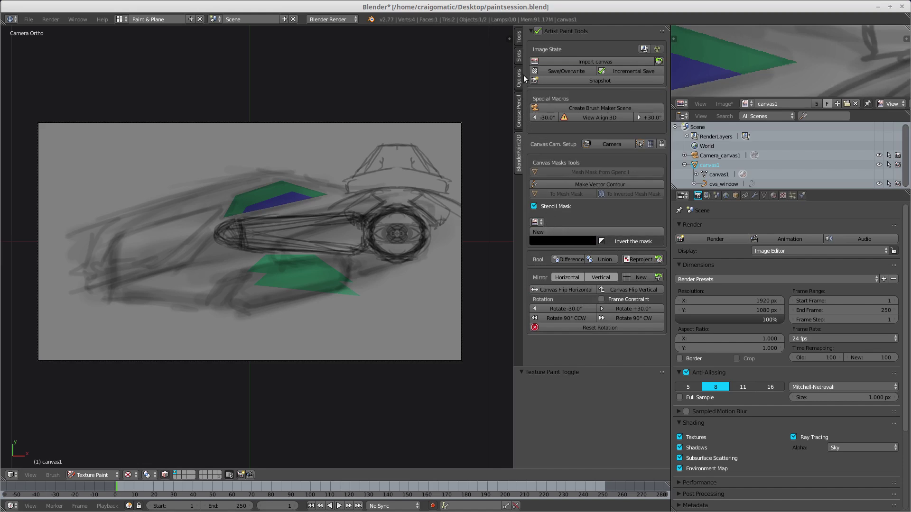
click(517, 56)
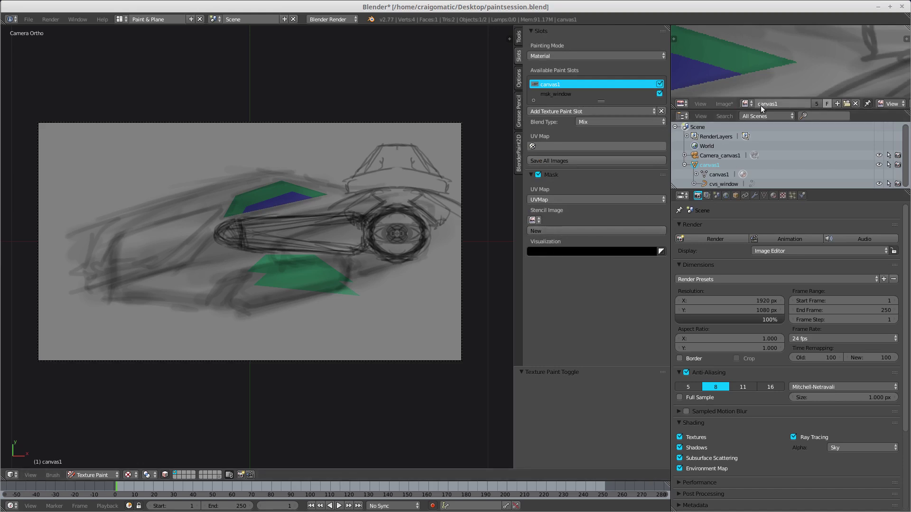
- Load canvasmask.png from the Desktop into the image editor, using thumbnails to find it
click(728, 104)
click(736, 121)
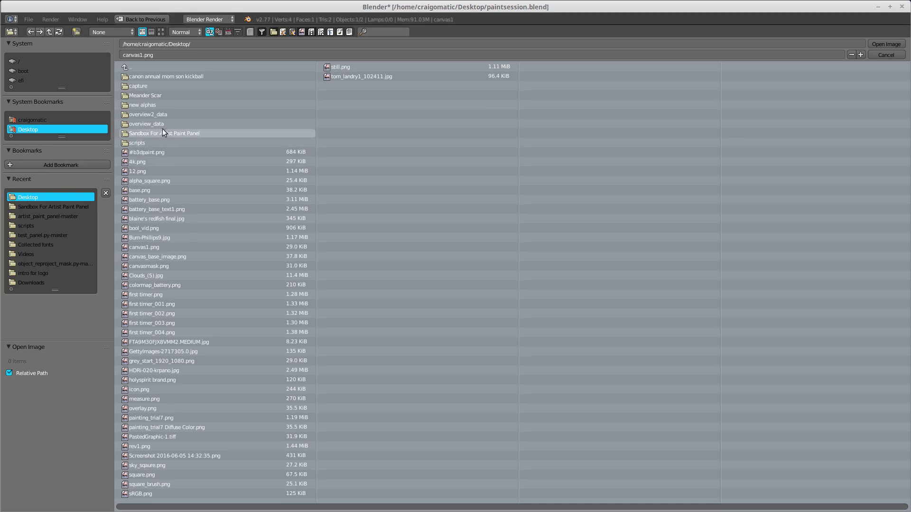
click(162, 32)
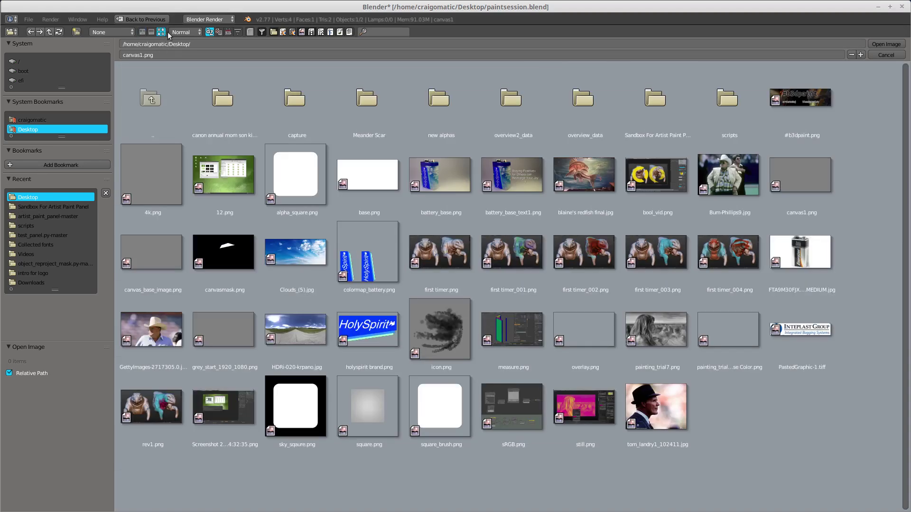
click(234, 252)
click(235, 247)
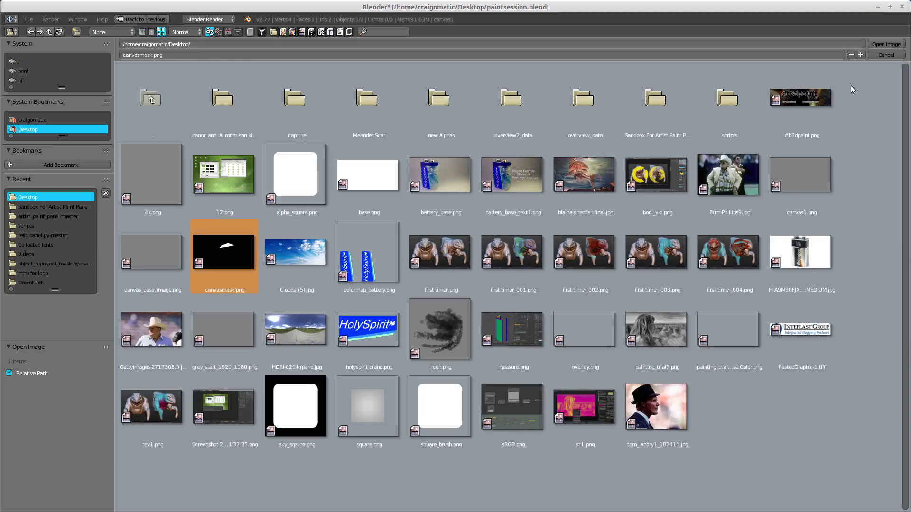
click(887, 44)
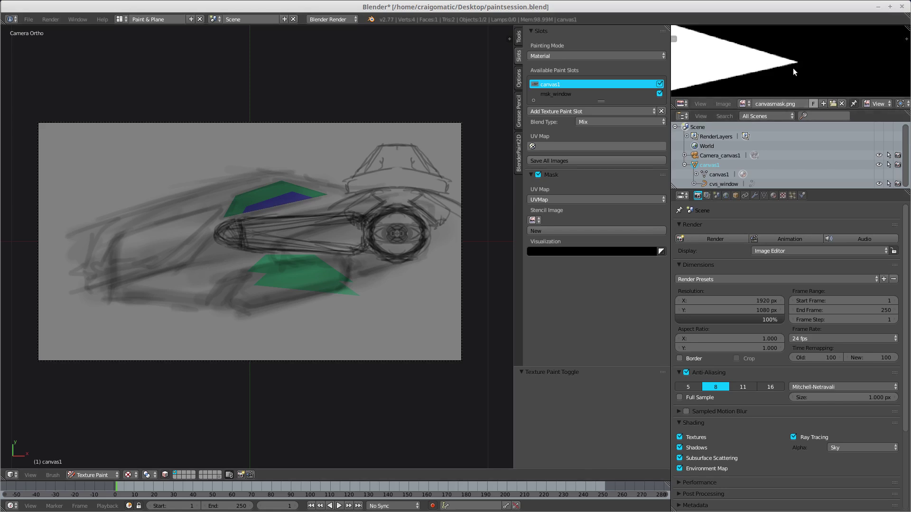
mouse_move(798, 72)
ctrl+middle_down()
mouse_move(731, 86)
mouse_move(825, 61)
mouse_move(791, 70)
ctrl+middle_up()
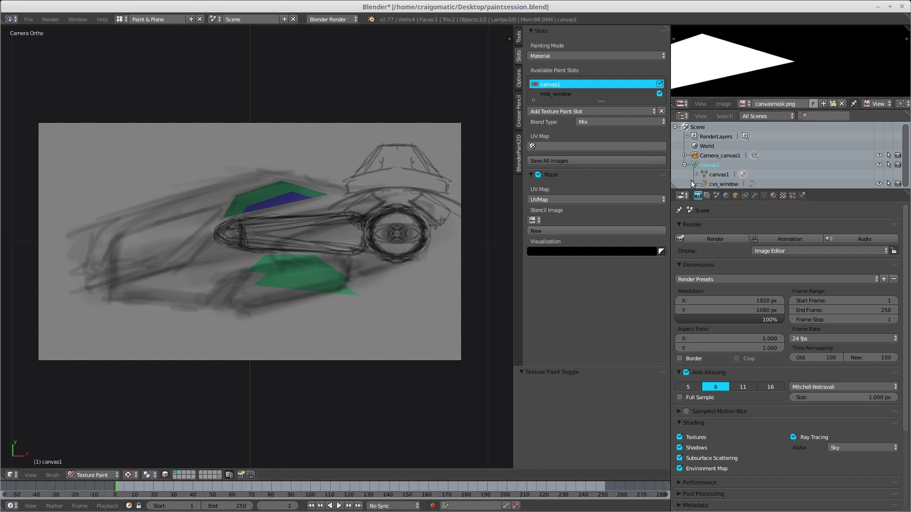
- Assign canvasmask.png as the stencil image and set the mask's visualization color to dark magenta
click(534, 221)
click(545, 244)
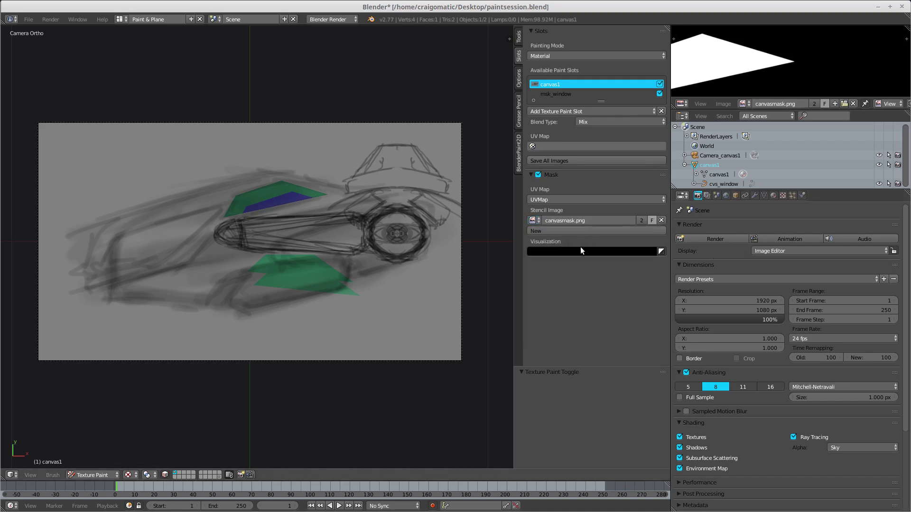
click(593, 250)
drag(613, 190, 587, 193)
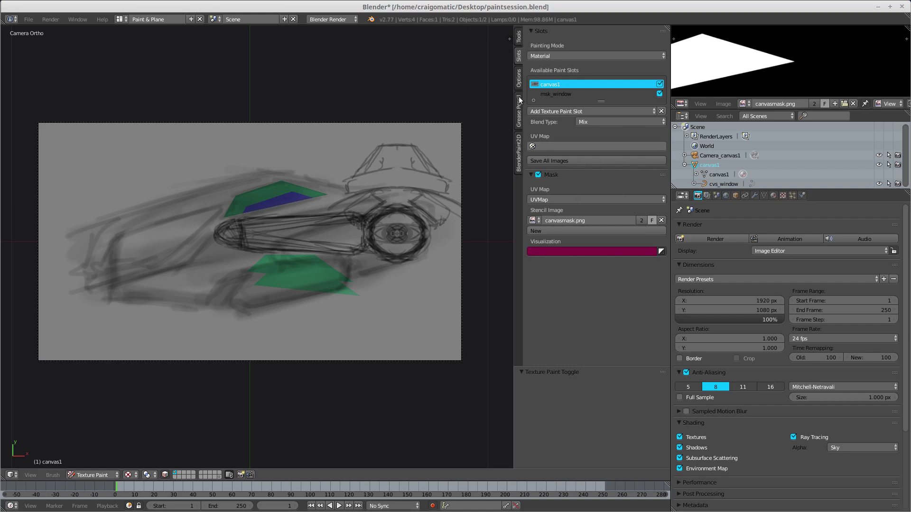
- Switch the canvas display to multi-texture mode and invert the stencil mask so only the window area is exposed
click(518, 162)
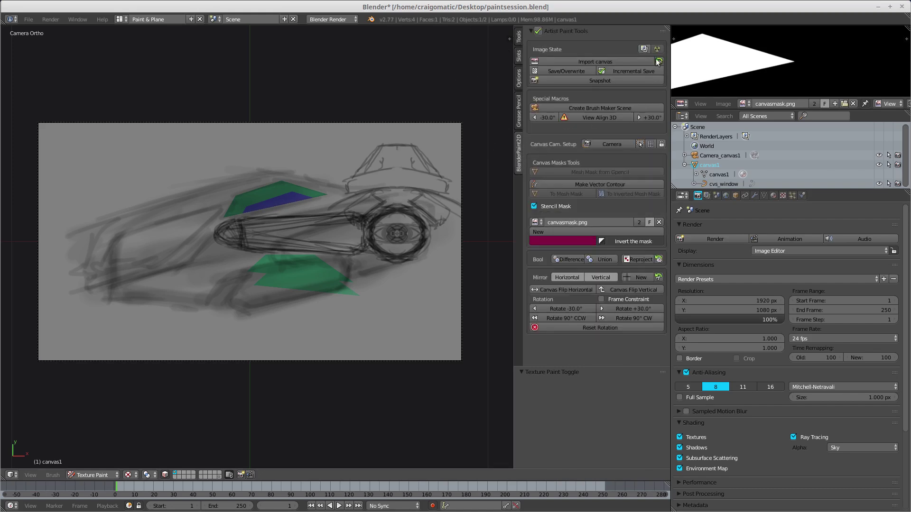
click(644, 49)
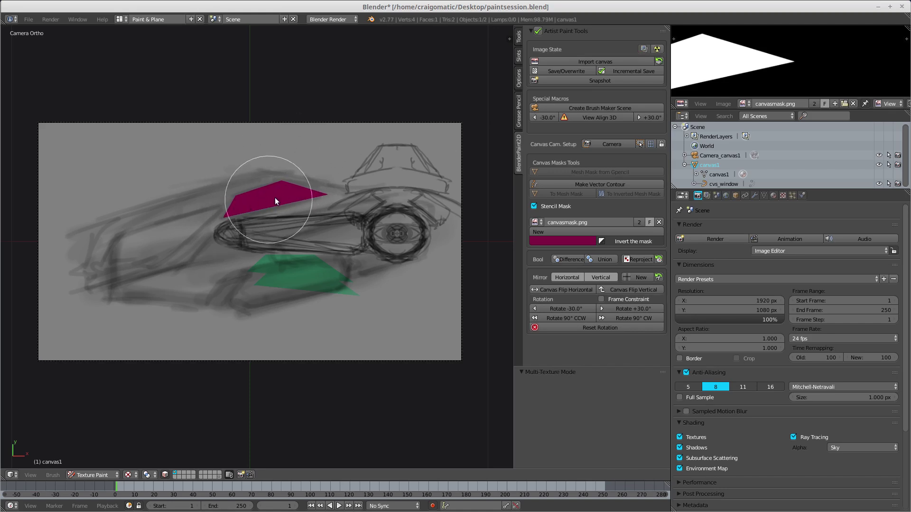
scroll(295, 199, up, 4)
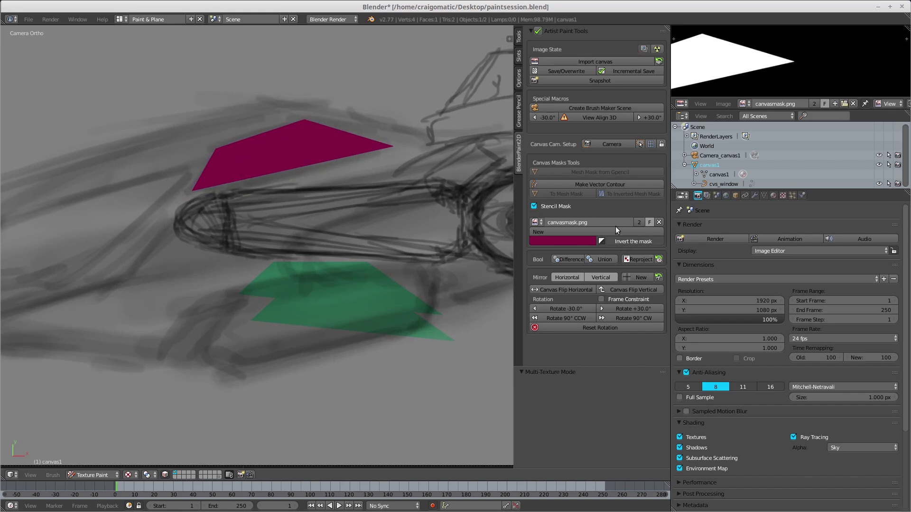
click(611, 242)
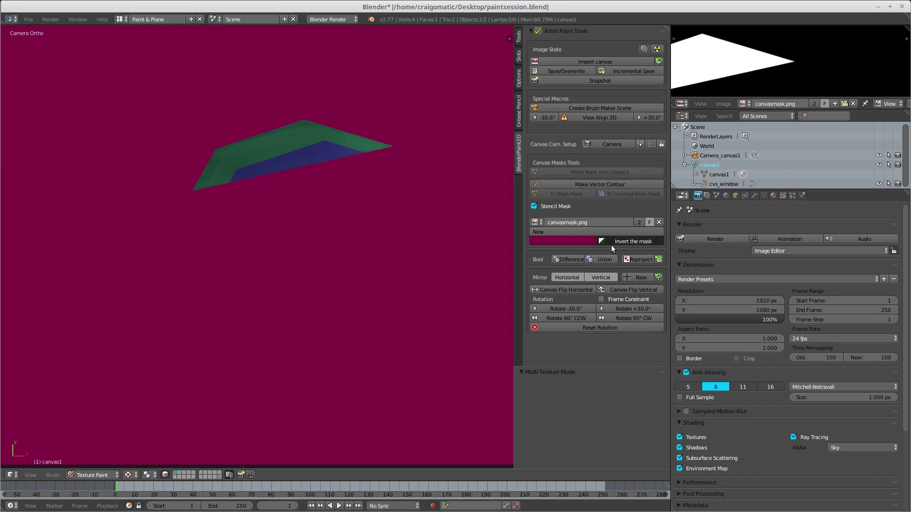
scroll(372, 200, down, 1)
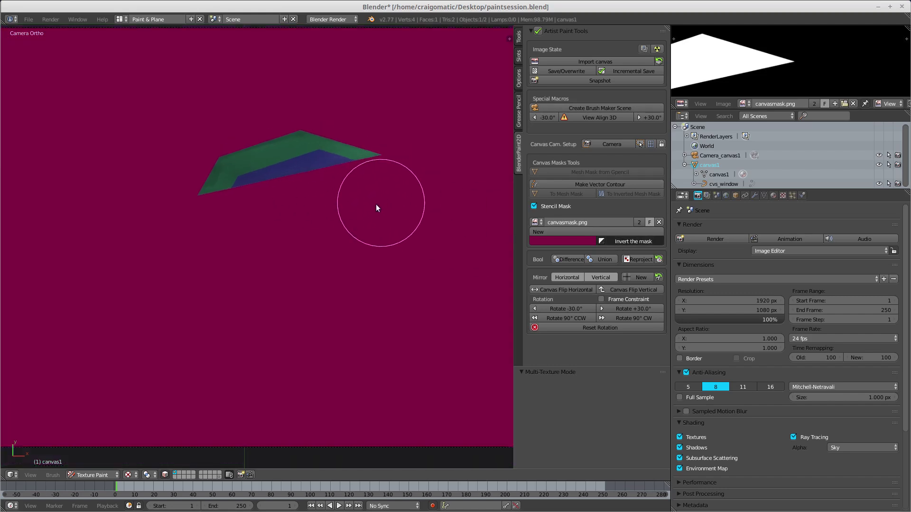
- Pick a dark blue brush color and paint over the exposed window area of canvas1
right_click(319, 212)
drag(316, 248, 337, 229)
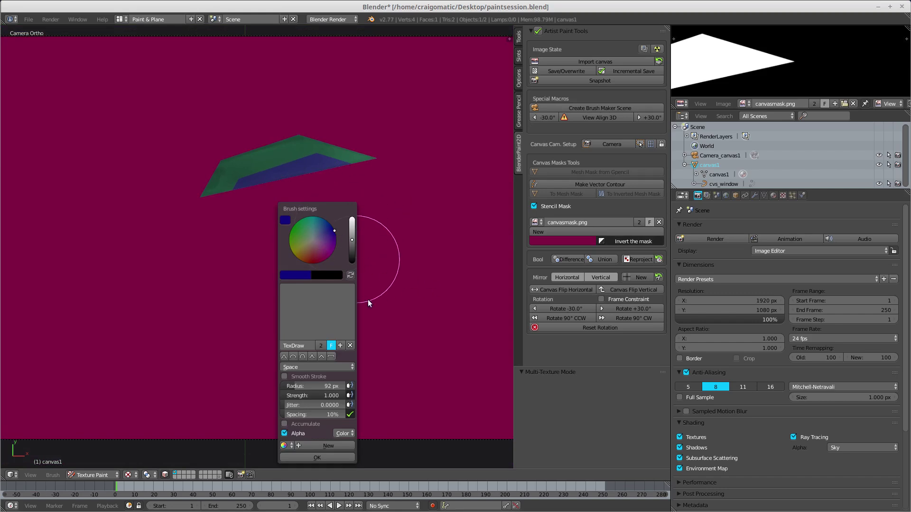
mouse_move(319, 157)
mouse_down()
mouse_move(272, 157)
mouse_move(240, 172)
mouse_move(354, 157)
mouse_move(242, 172)
mouse_move(203, 197)
mouse_move(333, 167)
mouse_up()
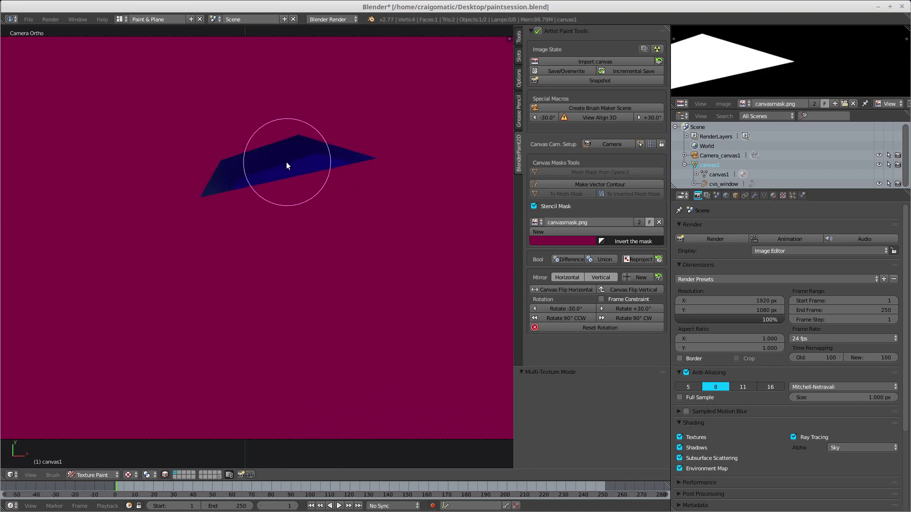
- Set the brush radius to 62 px and its blend mode to Mix, and paint the window area solid dark blue
key(f)
click(266, 160)
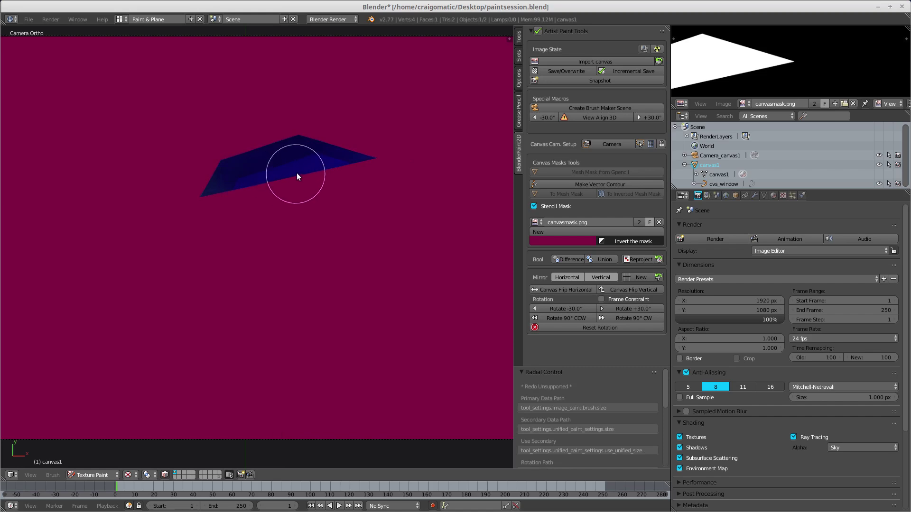
key(w)
click(325, 397)
click(321, 388)
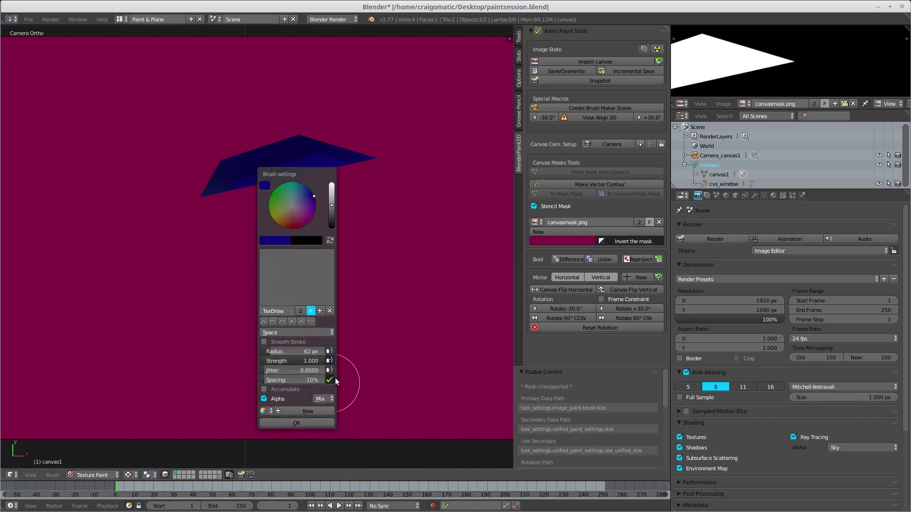
mouse_move(300, 167)
mouse_down()
mouse_move(226, 158)
mouse_move(269, 175)
mouse_move(347, 130)
mouse_move(309, 160)
mouse_up()
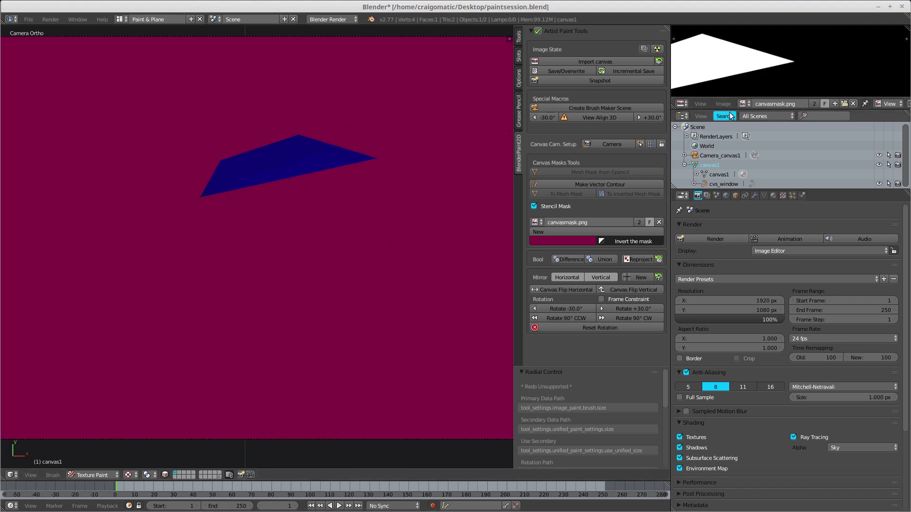
- Display the canvas1 image in the image editor and inspect the edges of the painted window area
click(745, 104)
click(771, 118)
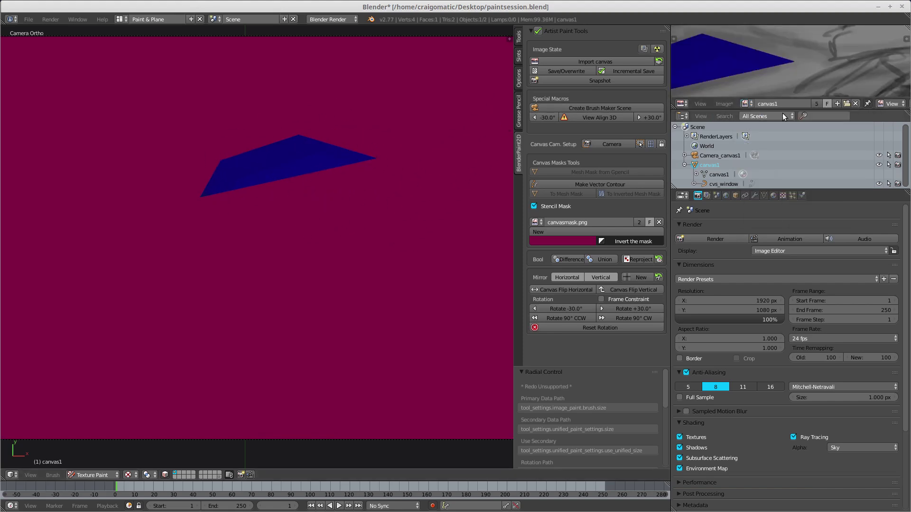
mouse_move(799, 77)
middle_down()
mouse_move(871, 37)
mouse_move(822, 57)
mouse_move(803, 75)
mouse_move(816, 61)
mouse_move(811, 78)
middle_up()
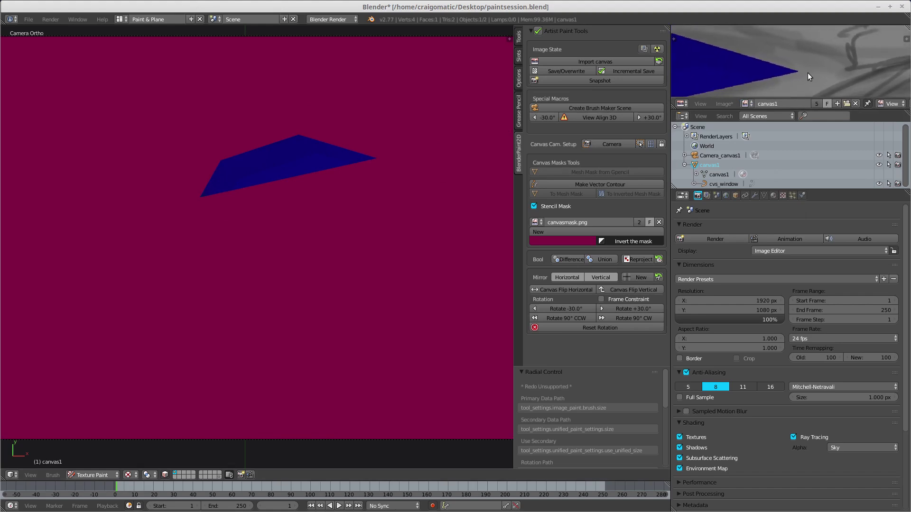
scroll(815, 70, down, 1)
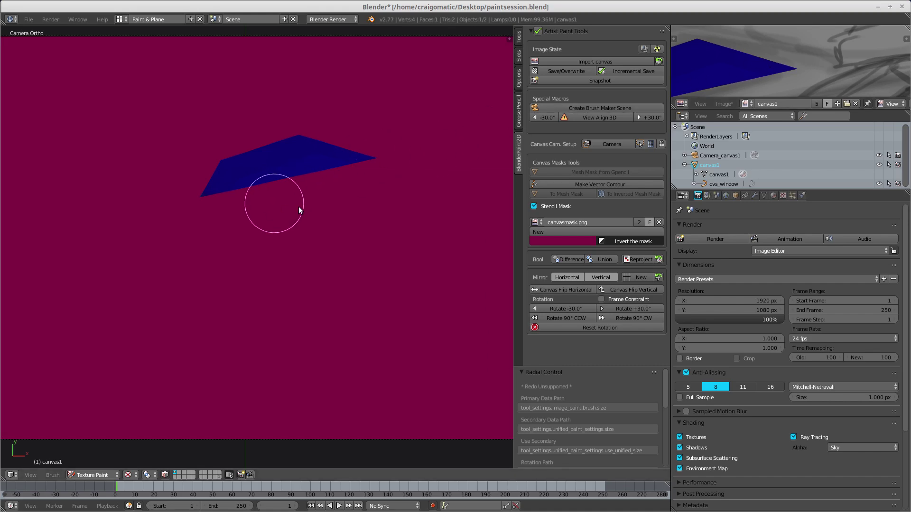
- Enlarge the timeline area and turn it into a node editor
scroll(359, 224, down, 3)
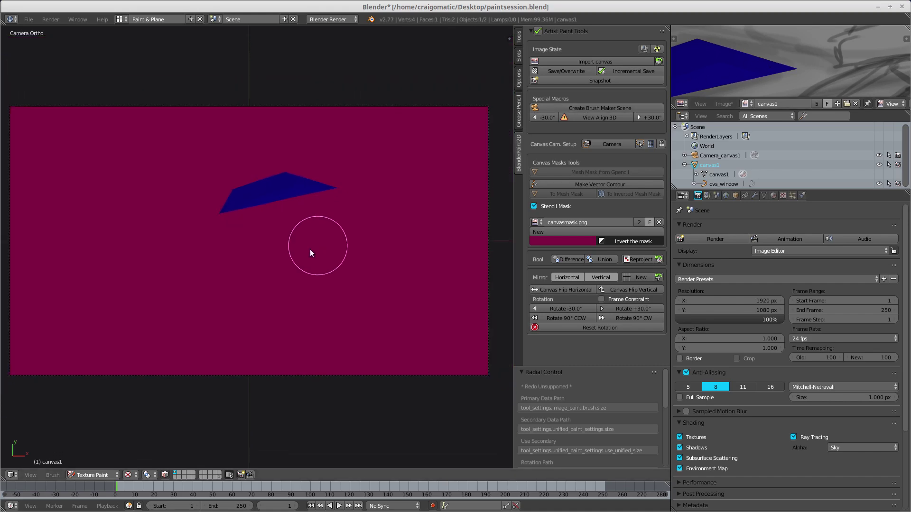
scroll(311, 252, down, 1)
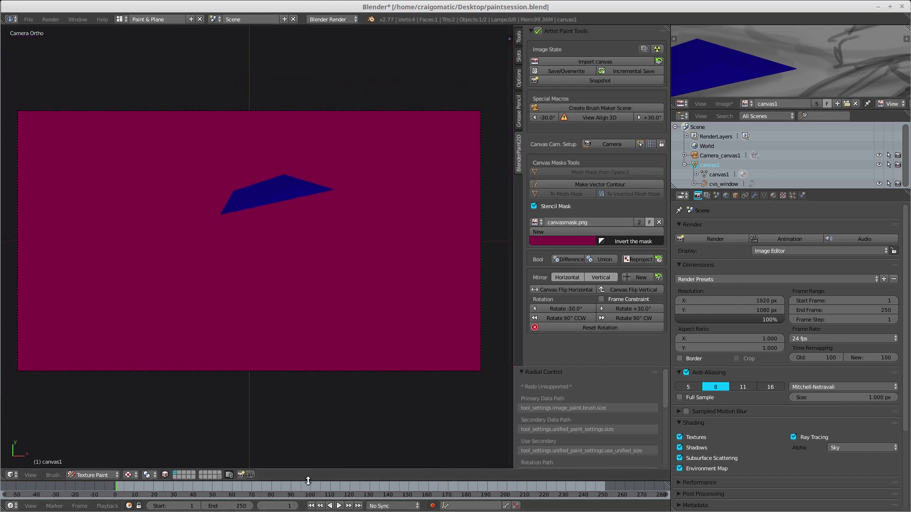
drag(311, 480, 346, 335)
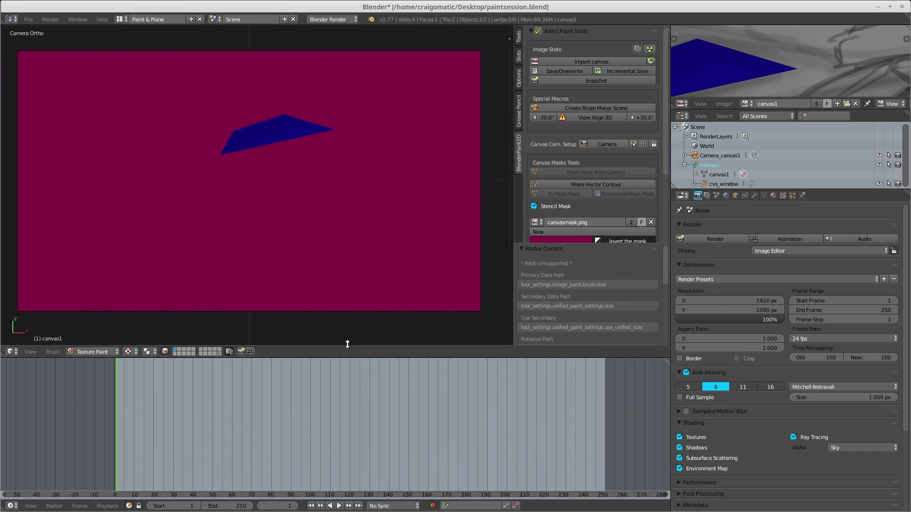
click(11, 506)
click(41, 391)
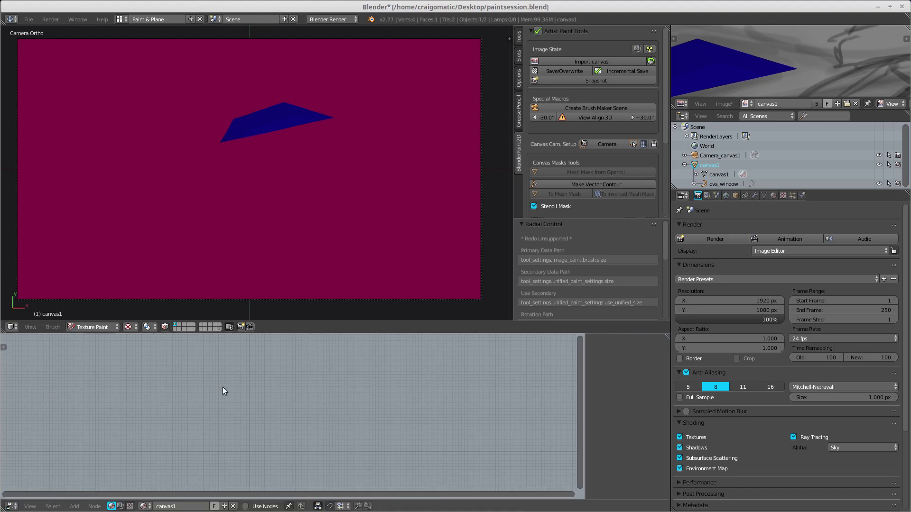
- Switch the node editor to compositing nodes and enable the use of nodes for the scene
click(120, 506)
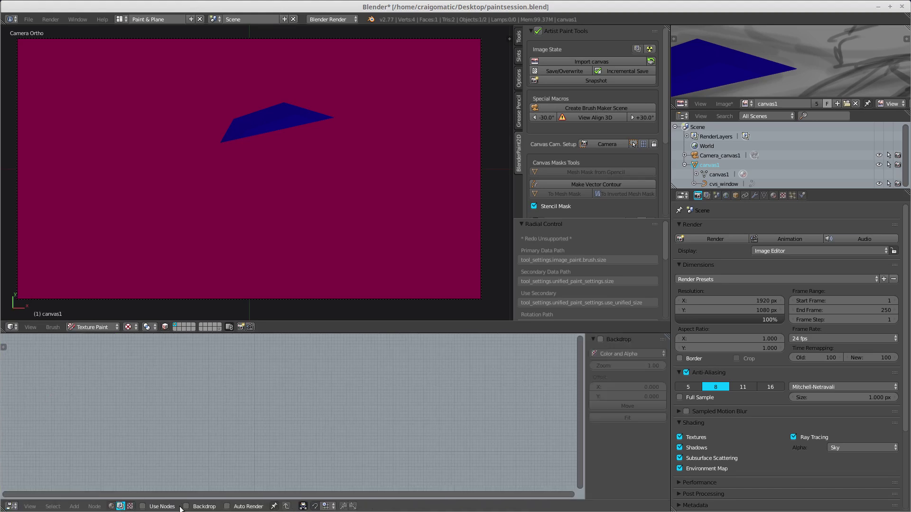
click(143, 506)
middle_drag(273, 392, 143, 376)
- Add an Image input node beside the Composite node
key(shift+a)
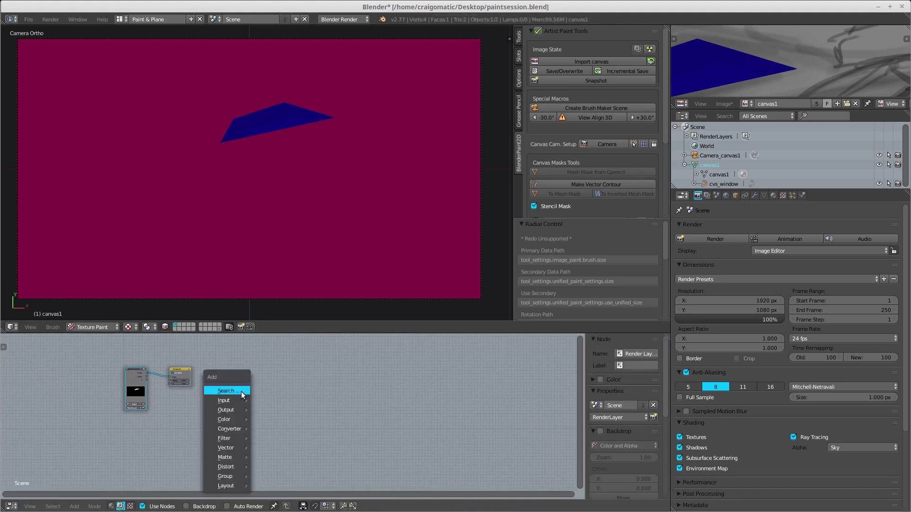
mouse_move(243, 402)
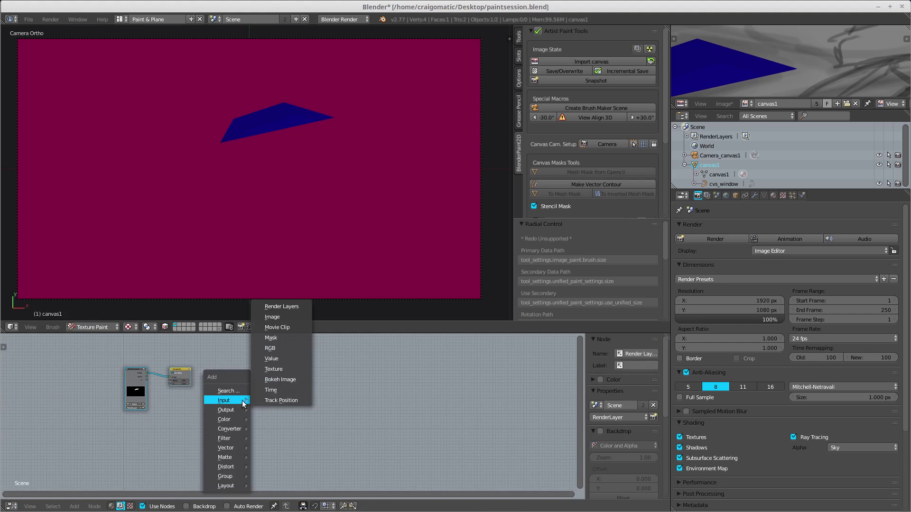
click(288, 317)
click(238, 370)
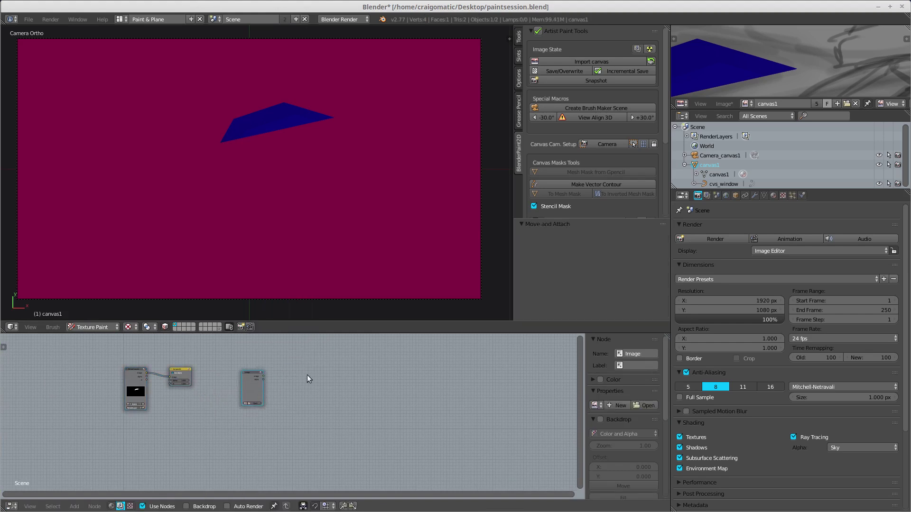
- Add a Viewer output node and link the Image node's image output to its image input
scroll(307, 375, up, 3)
middle_drag(307, 380, 342, 411)
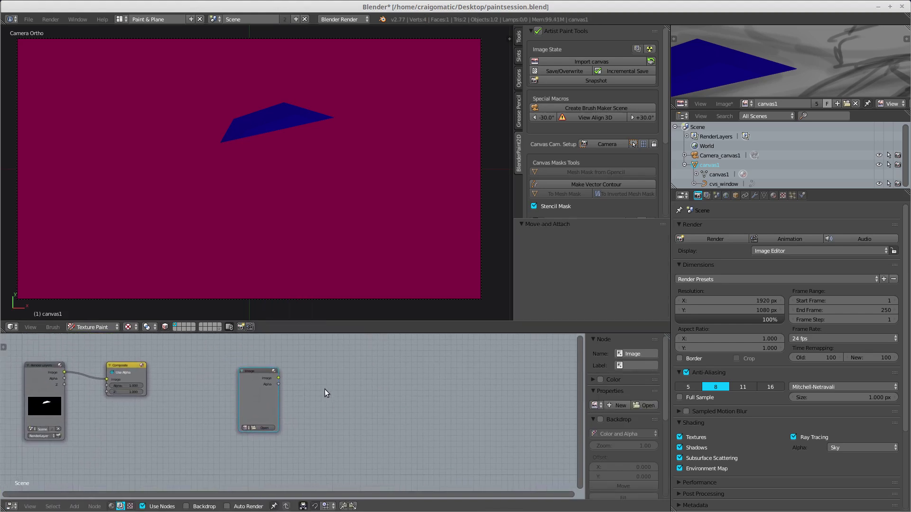
key(shift+a)
mouse_move(327, 402)
click(358, 409)
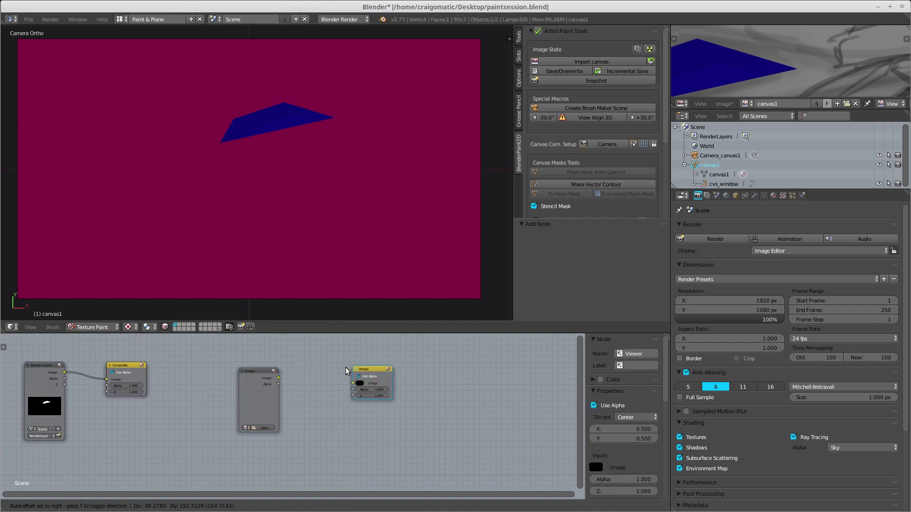
click(346, 368)
drag(279, 378, 348, 386)
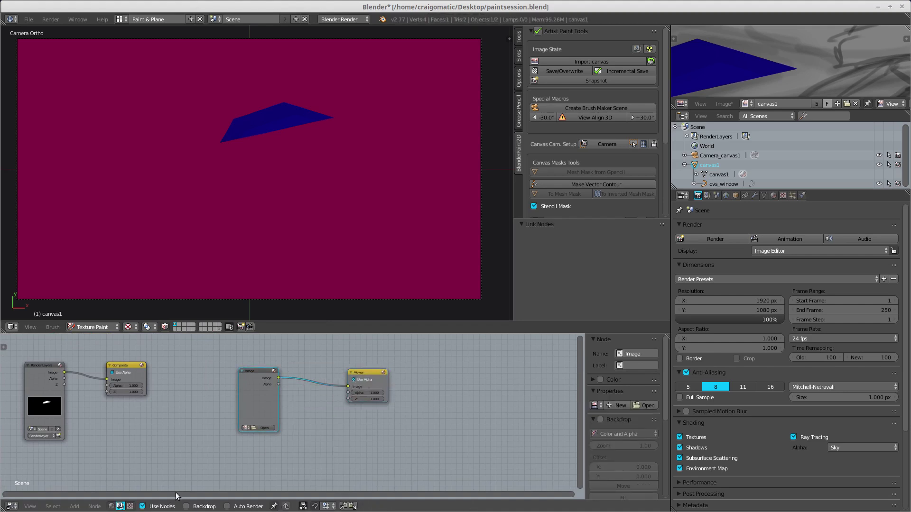
- Enable the compositing backdrop and assign canvasmask.png to the Image node
click(186, 506)
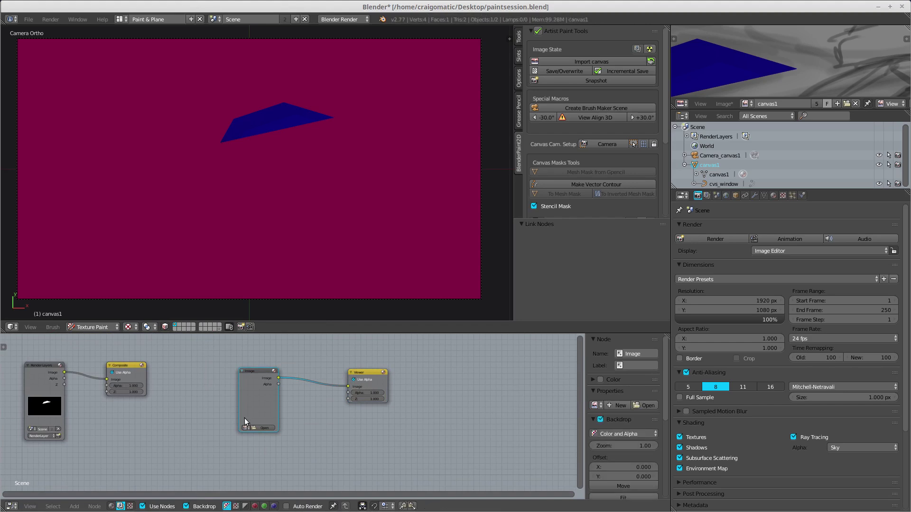
click(247, 428)
click(268, 443)
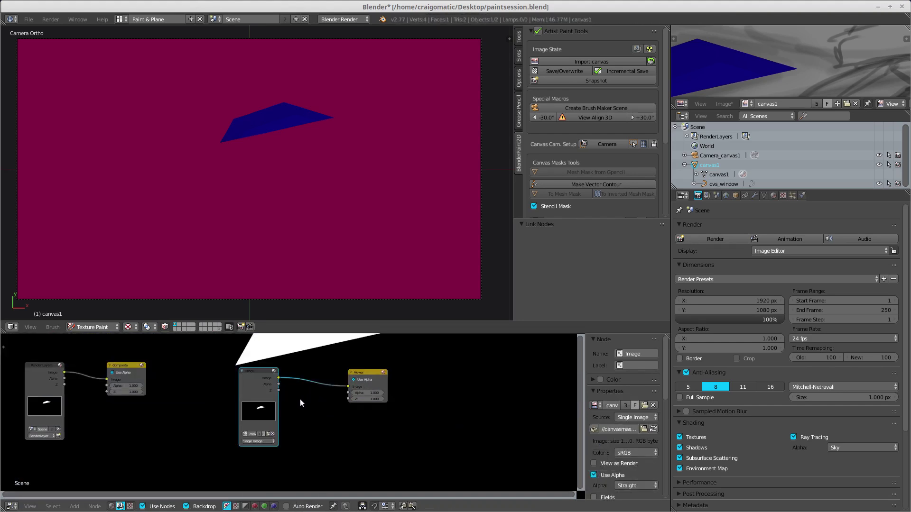
- Zoom the backdrop to 1.44 and set its Y offset to -97.9
key(v)
key(v)
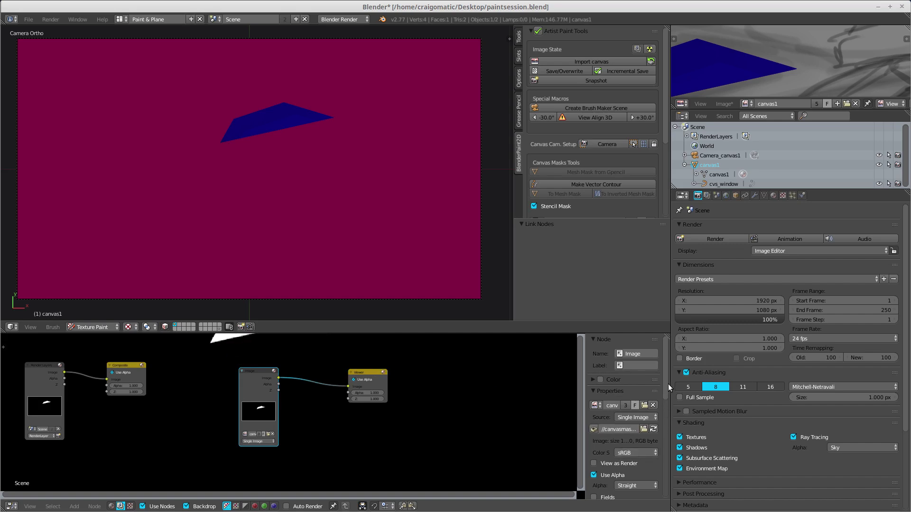
drag(668, 383, 669, 437)
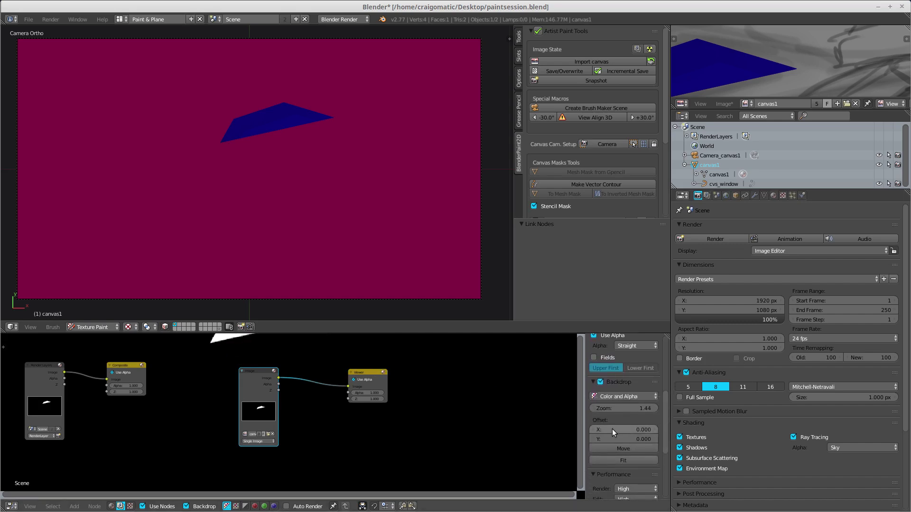
click(623, 438)
text(-1.8)
key(Return)
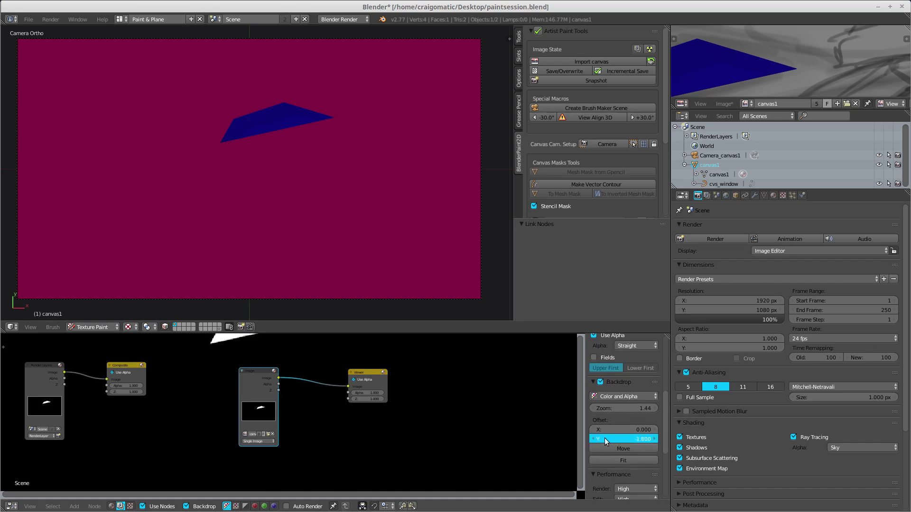
drag(604, 437, 153, 454)
- Spread the Image and Viewer nodes apart and display the Viewer Node result in the image editor
drag(257, 370, 180, 385)
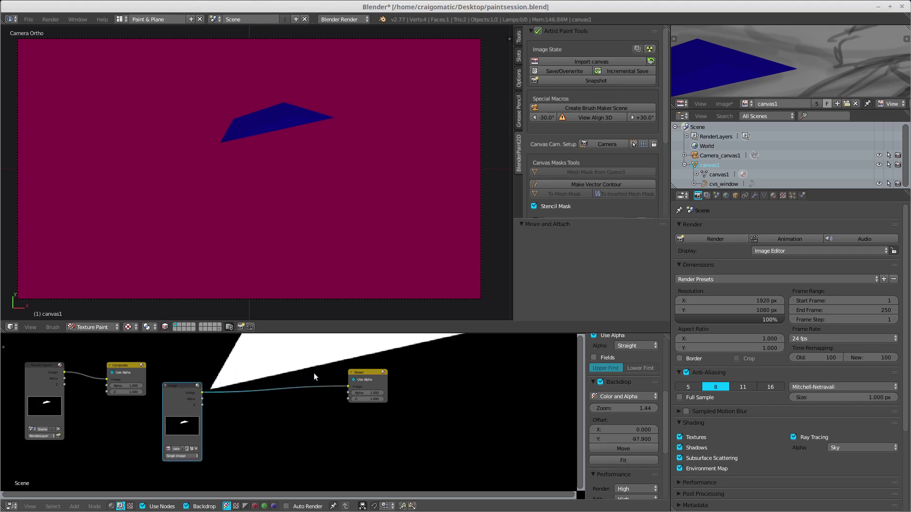
drag(356, 376, 399, 380)
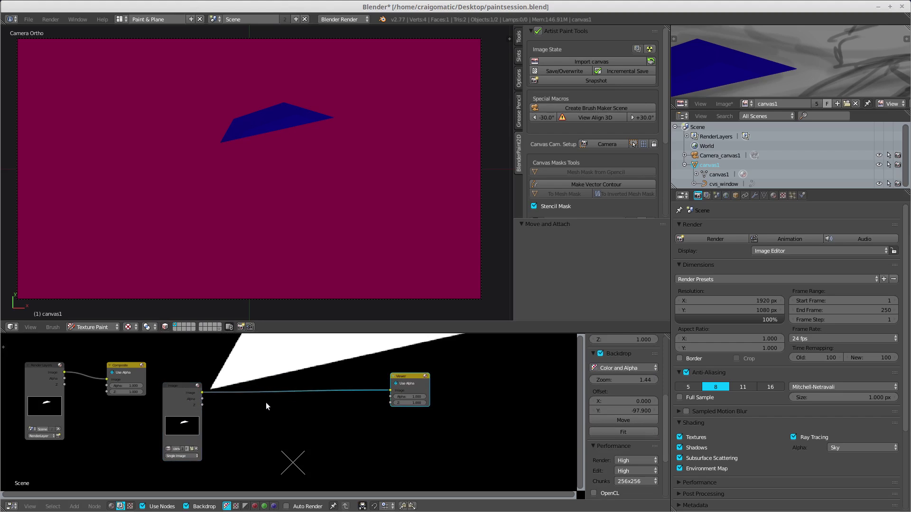
click(747, 104)
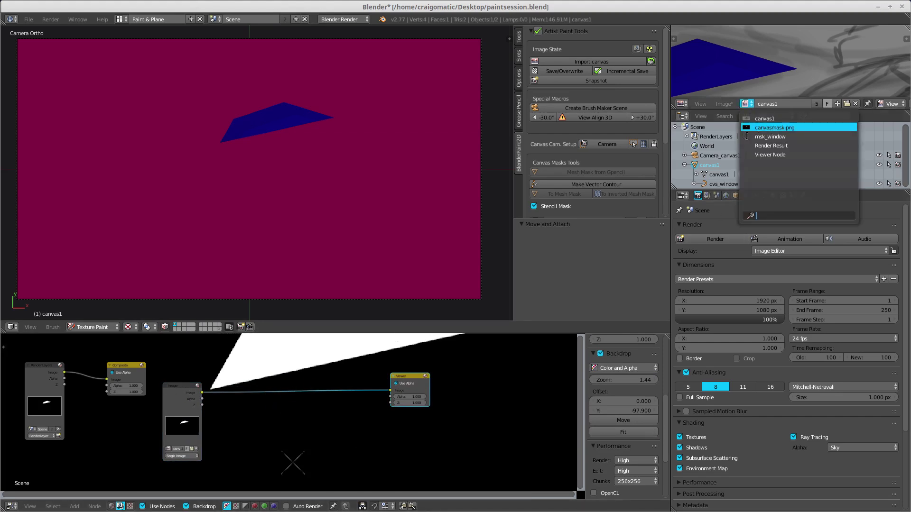
click(770, 154)
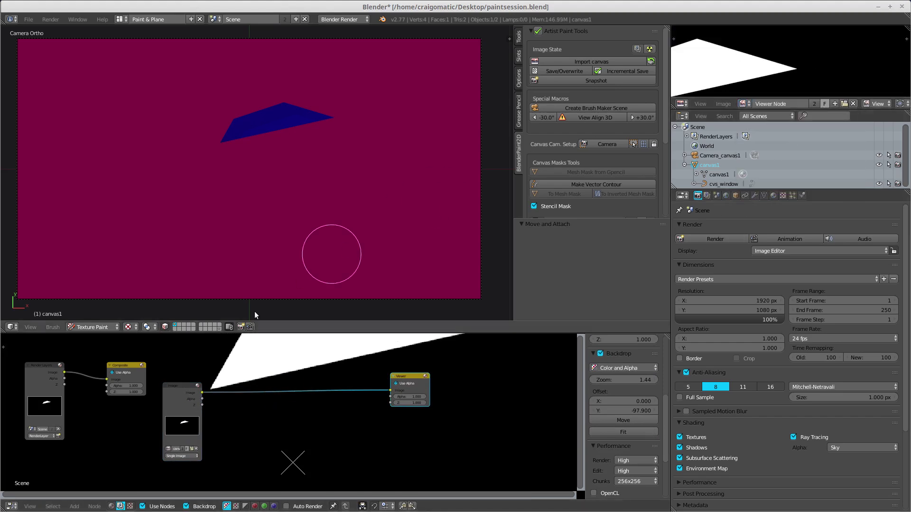
- Add a Blur node and insert it into the link between the Image and Viewer nodes
key(shift+a)
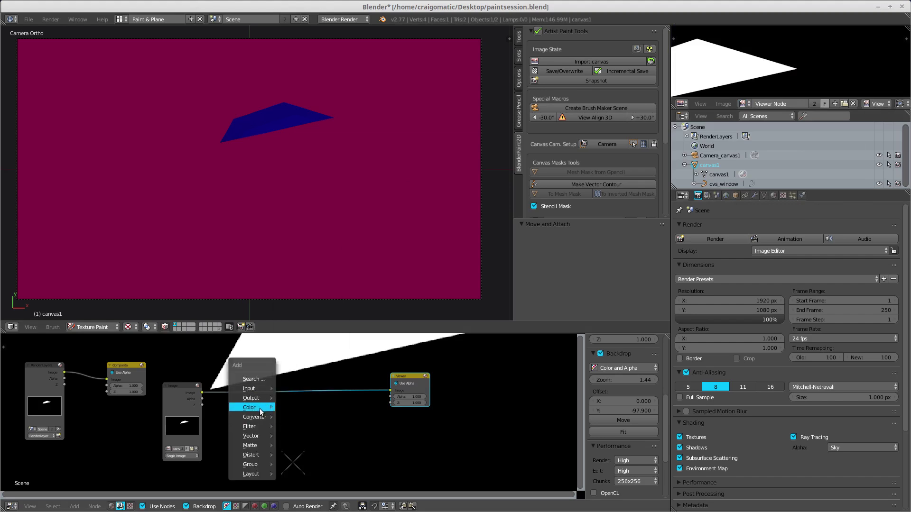
mouse_move(260, 426)
mouse_move(261, 401)
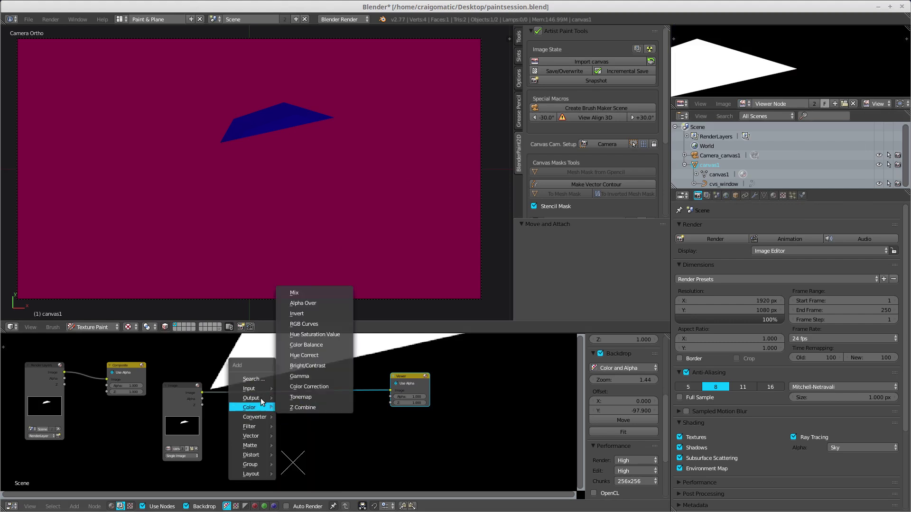
click(302, 300)
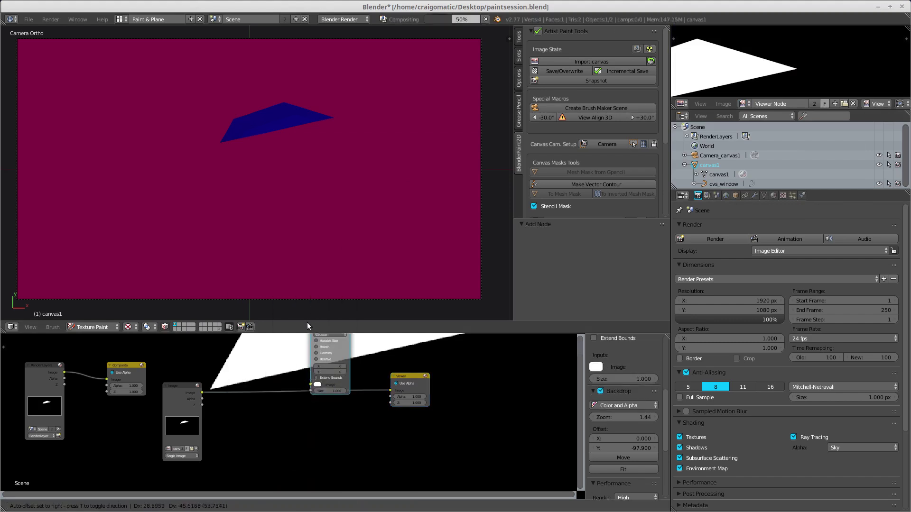
click(306, 363)
scroll(417, 398, up, 3)
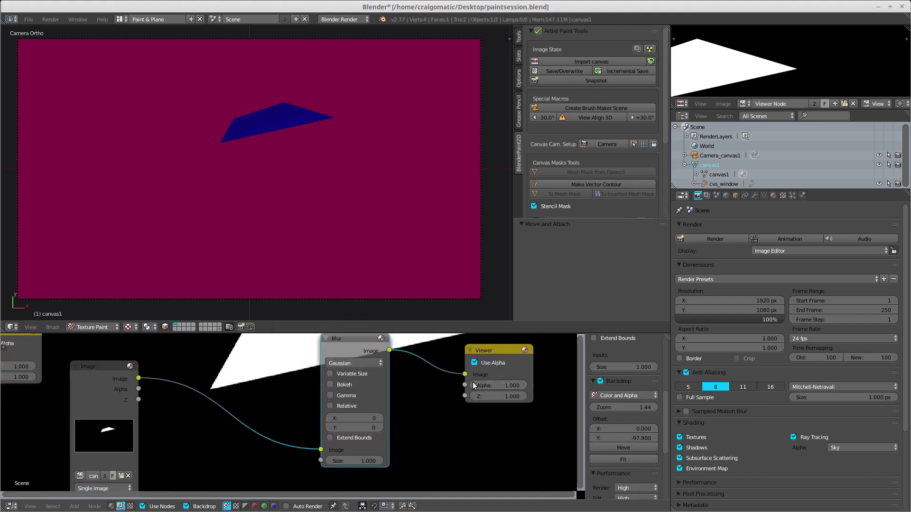
- Set the Blur node's X and Y sizes to 50
scroll(381, 417, up, 2)
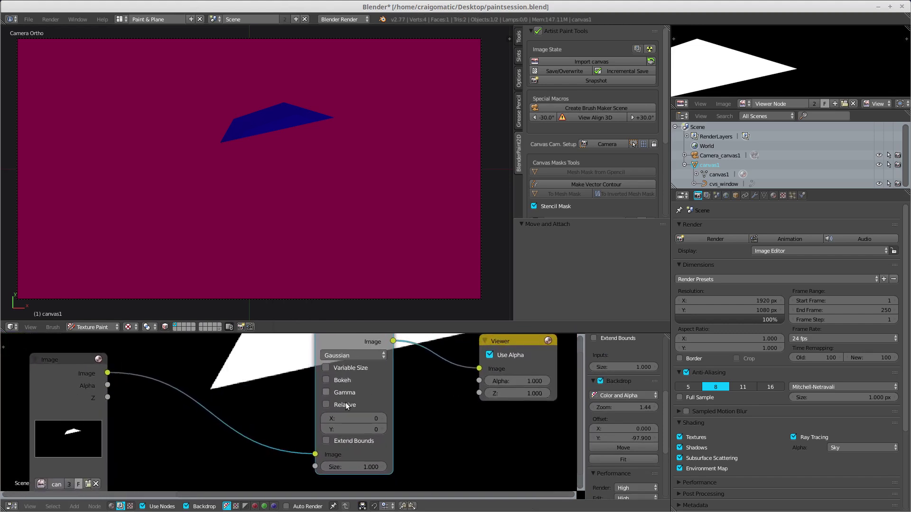
click(372, 416)
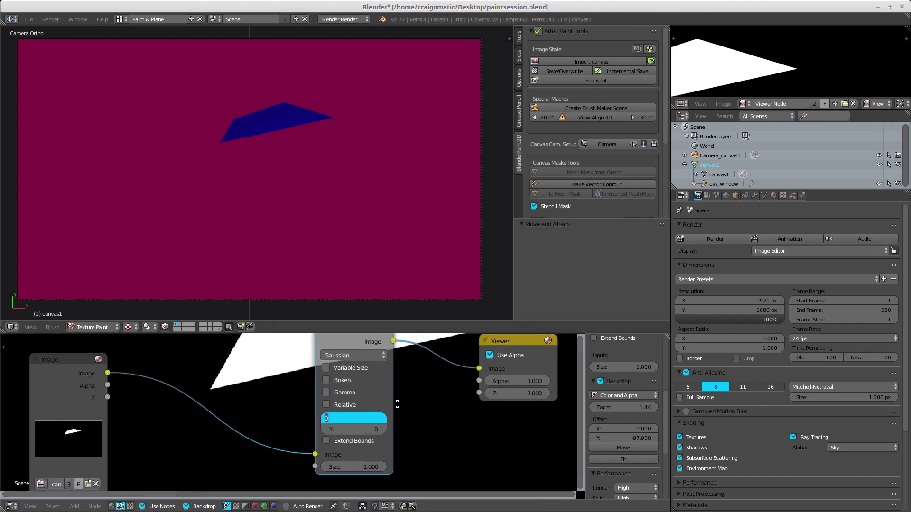
text(50)
key(Tab)
text(50)
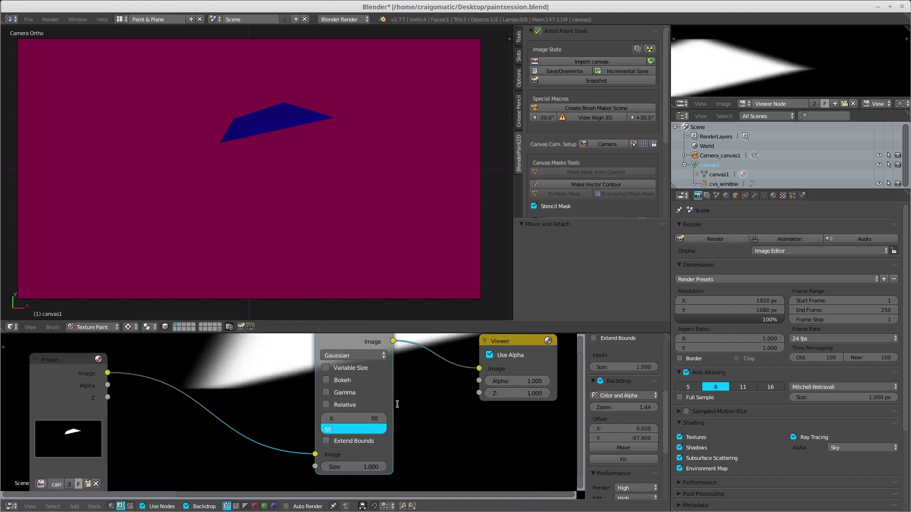
key(Return)
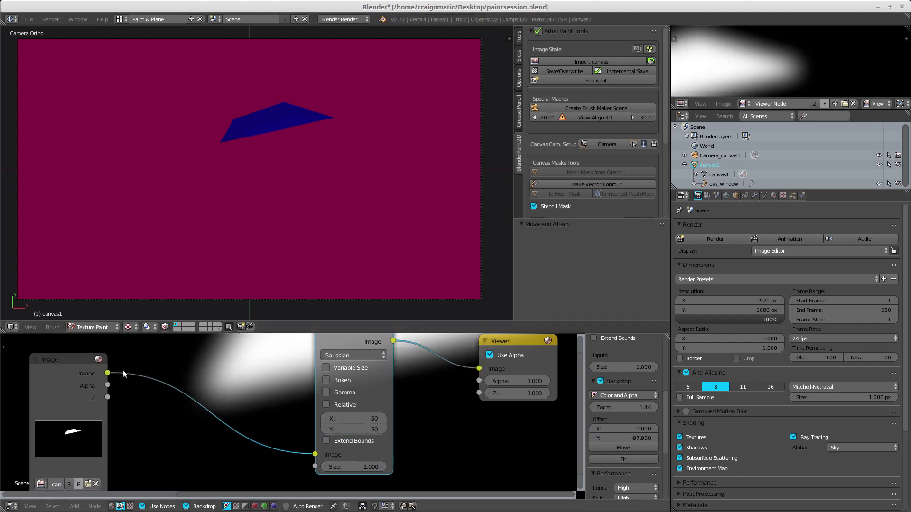
middle_drag(228, 374, 428, 368)
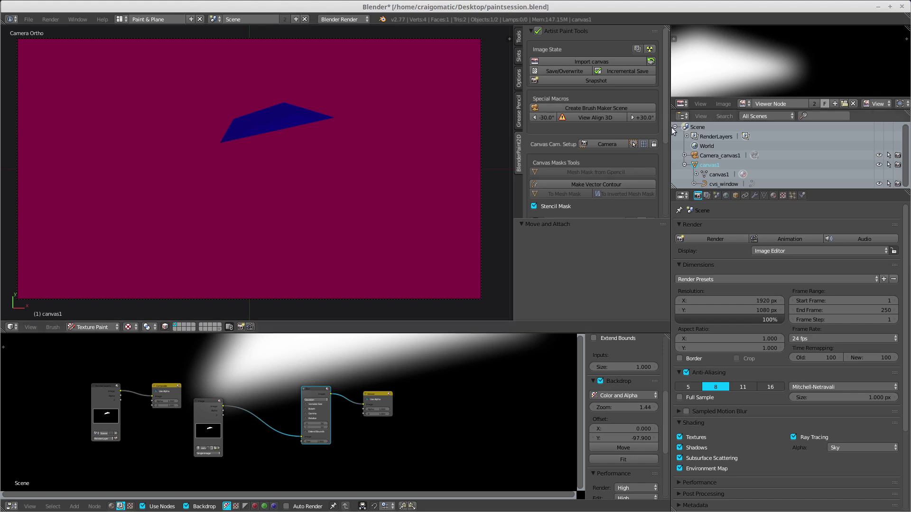
- Try using the Viewer Node image as the stencil mask for canvas1
drag(665, 124, 665, 180)
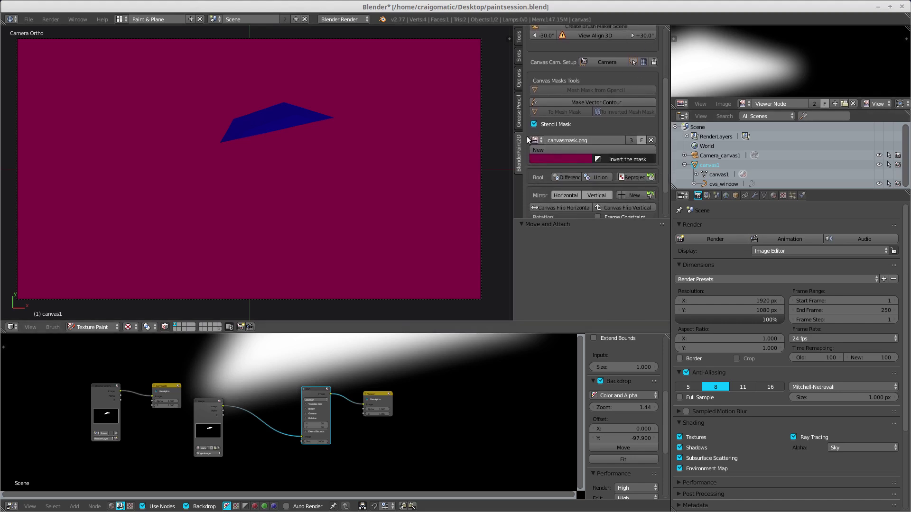
click(537, 140)
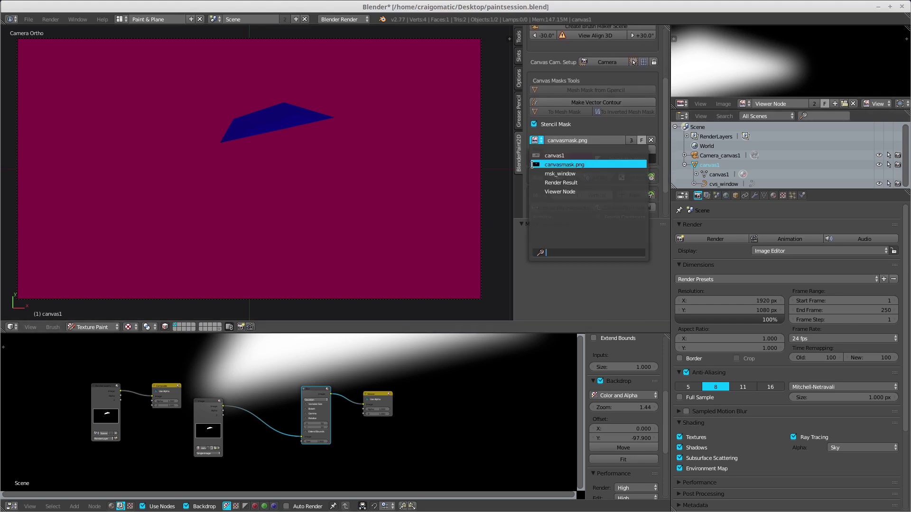
click(555, 192)
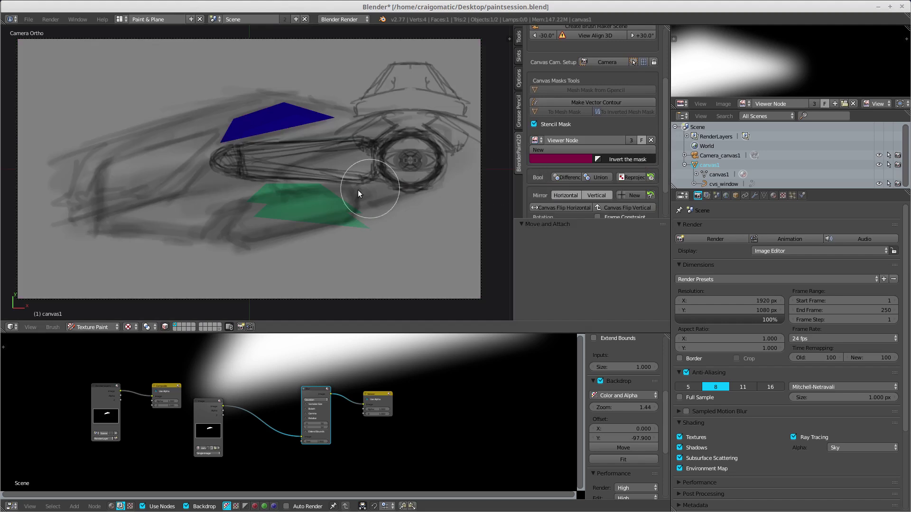
middle_drag(358, 190, 310, 158)
key(KP_0)
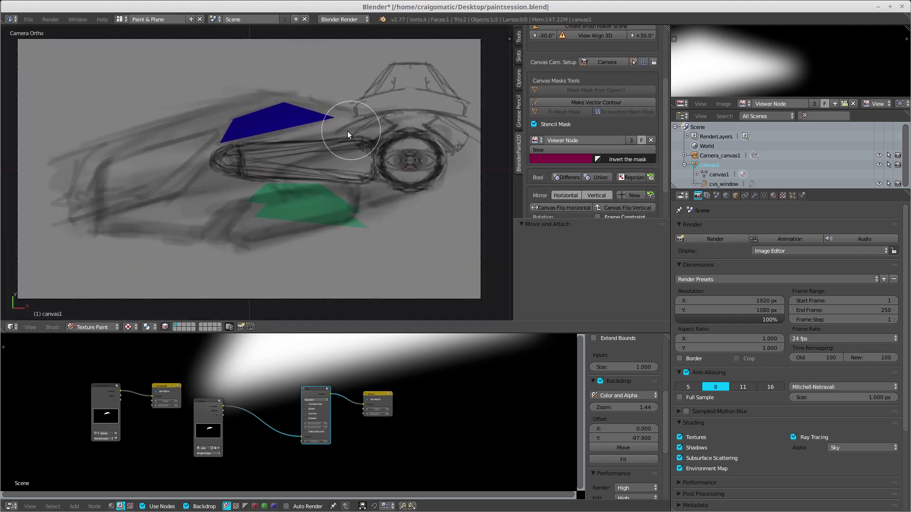
scroll(385, 98, up, 5)
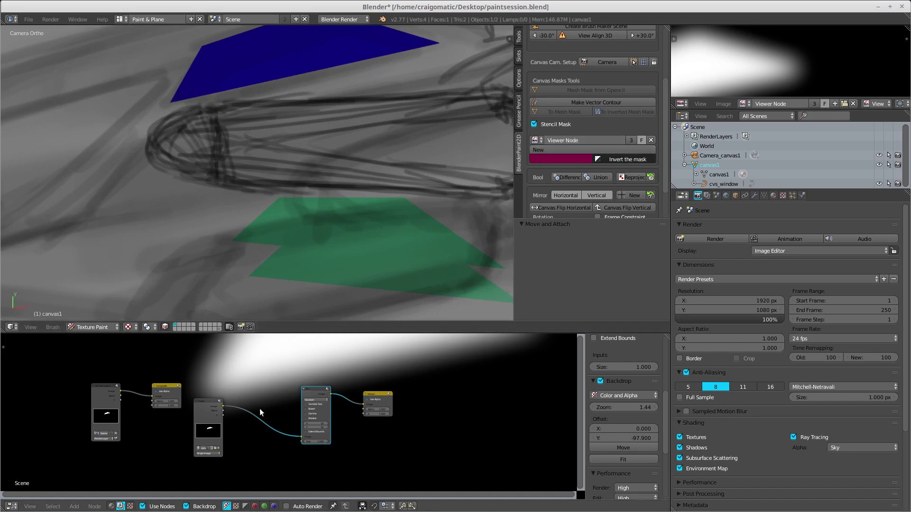
- Save the blurred Viewer Node image to the Desktop as canvasmask1.png
click(718, 102)
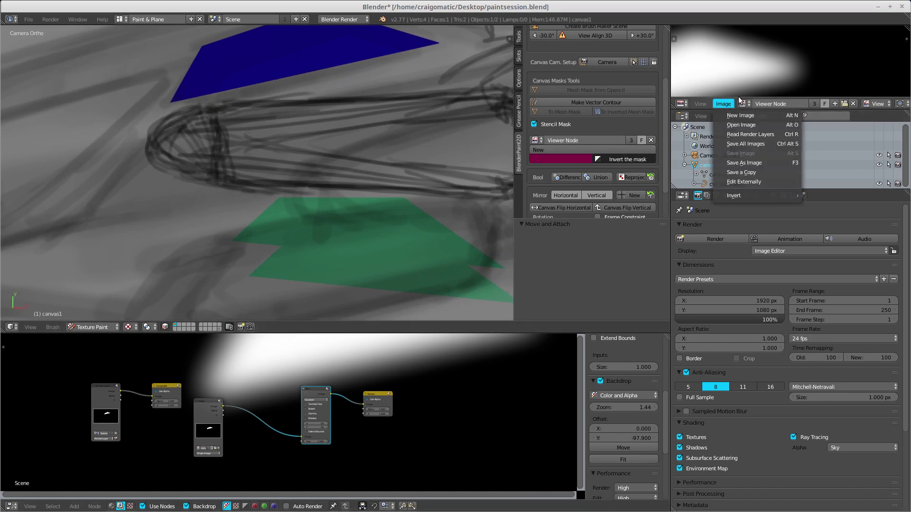
click(742, 163)
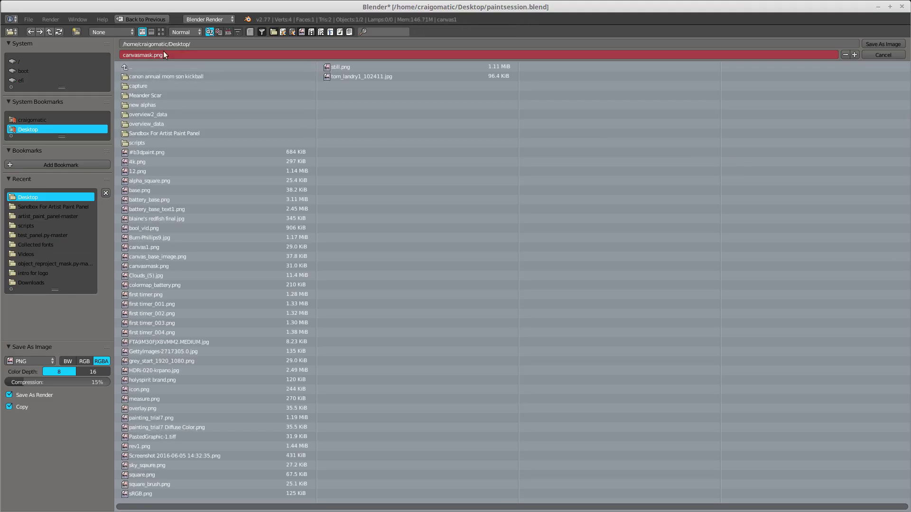
click(854, 55)
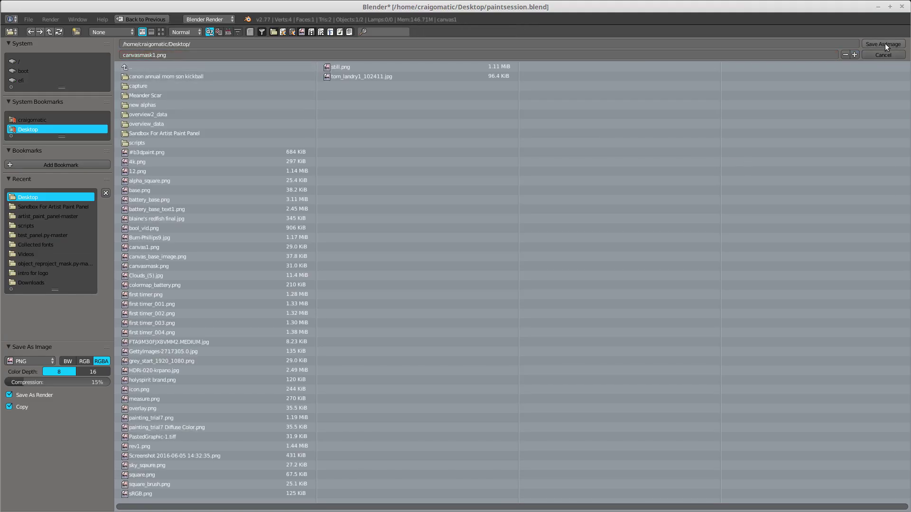
click(882, 44)
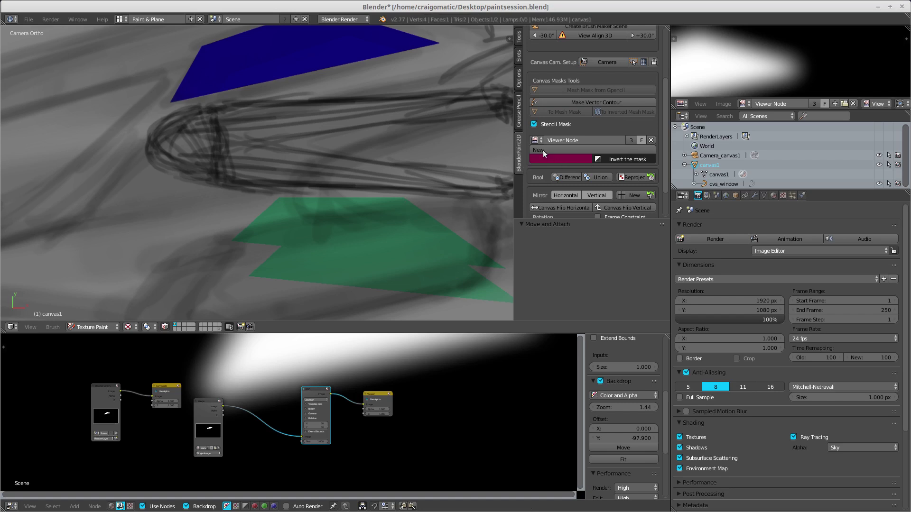
- Load canvasmask1.png from the Desktop into the image editor
click(731, 104)
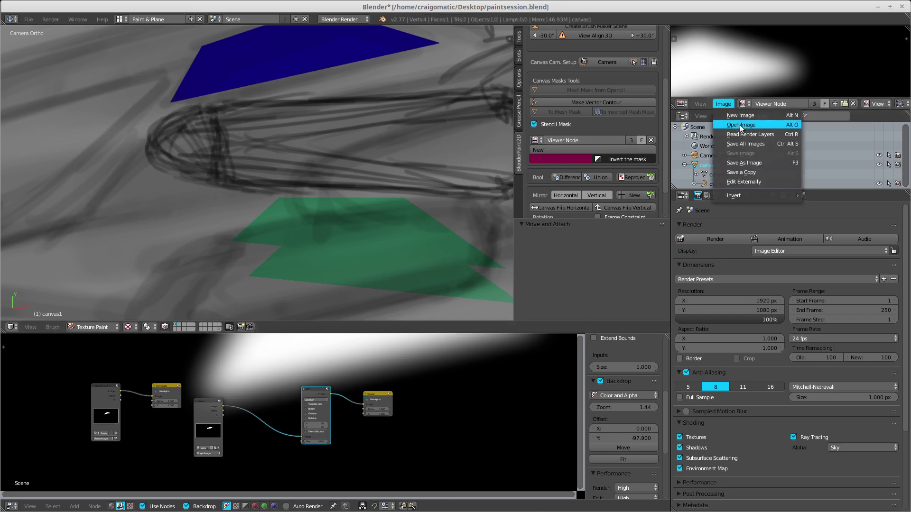
click(740, 126)
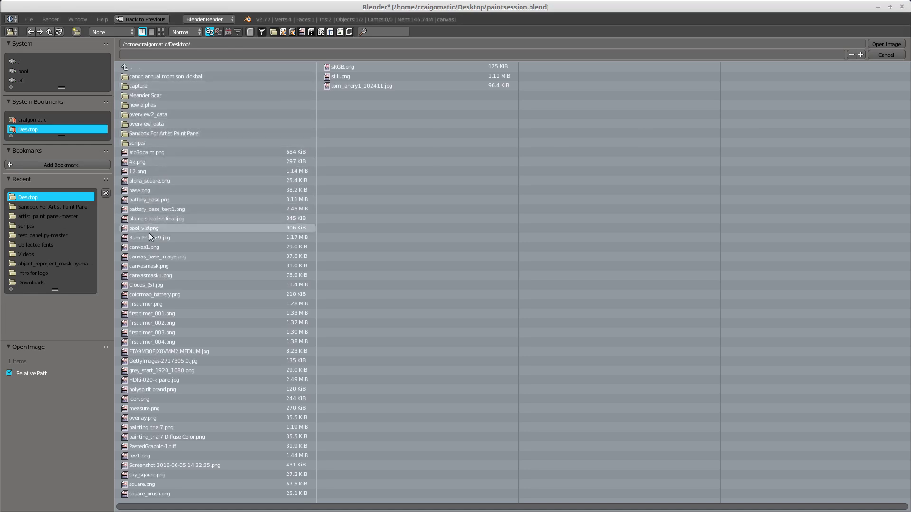
click(149, 276)
click(877, 43)
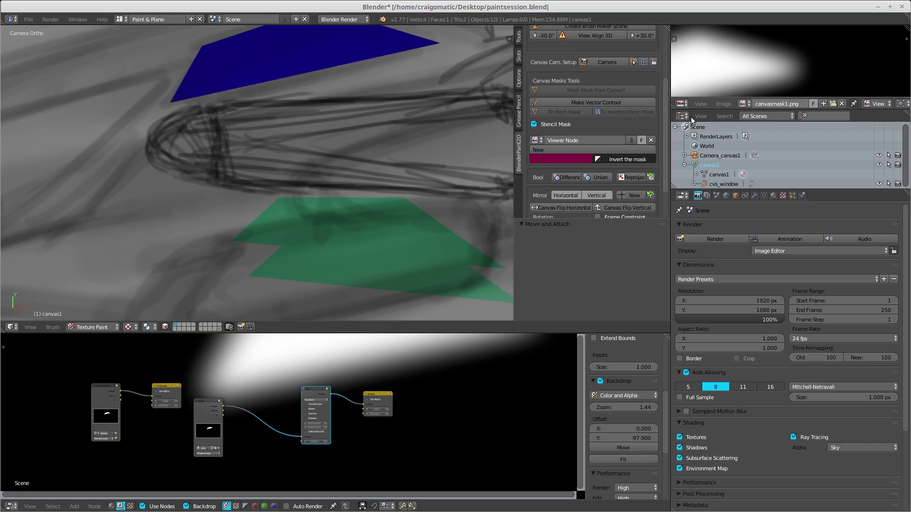
- Assign canvasmask1.png as the stencil mask image and return to the camera view
click(538, 141)
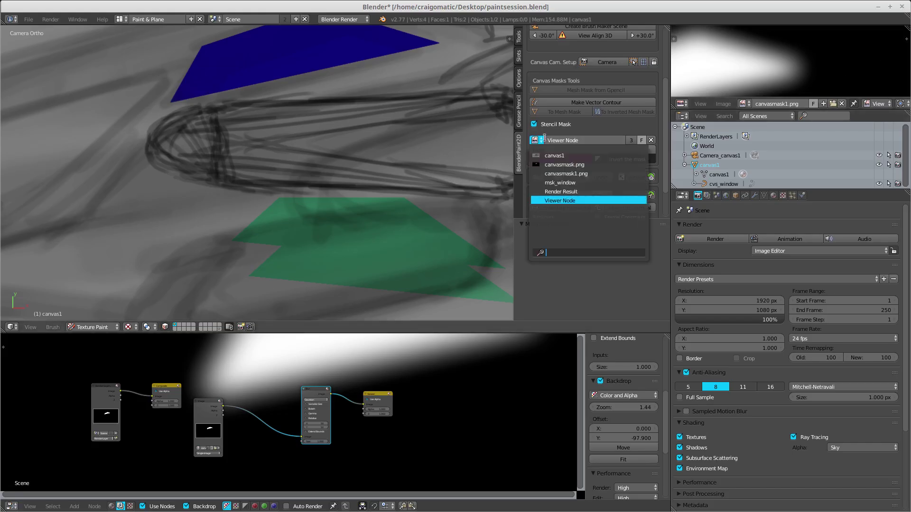
click(565, 173)
mouse_move(345, 162)
middle_down()
mouse_move(369, 161)
mouse_move(370, 246)
middle_up()
key(KP_0)
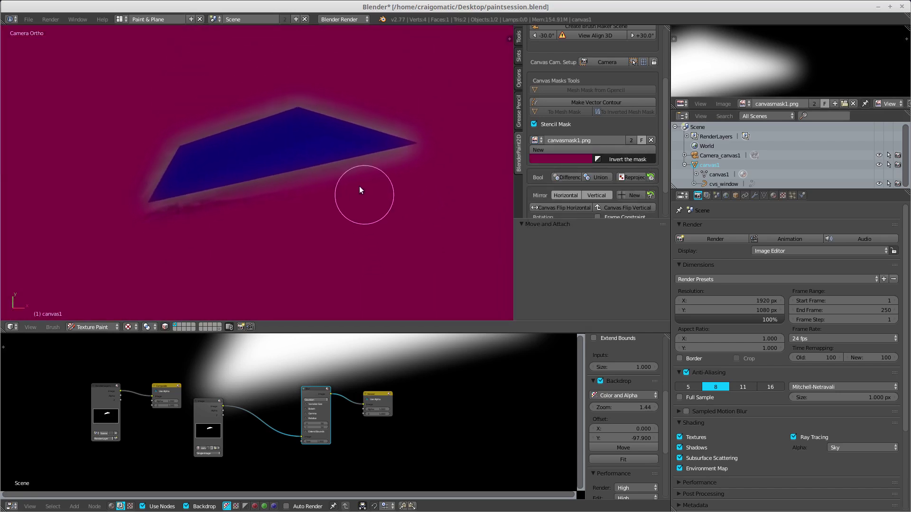
- Paint blue over the soft edges of the upper masked shape, adjusting the brush strength between strokes
shift+middle_drag(360, 188, 389, 162)
mouse_move(294, 92)
mouse_down()
mouse_move(337, 75)
mouse_move(454, 122)
mouse_move(224, 158)
mouse_up()
key(shift+f)
click(183, 159)
mouse_move(217, 115)
mouse_down()
mouse_move(158, 169)
mouse_move(183, 149)
mouse_move(178, 169)
mouse_move(449, 118)
mouse_move(382, 129)
mouse_move(291, 90)
mouse_move(218, 138)
mouse_move(177, 194)
mouse_move(504, 142)
mouse_move(599, 161)
mouse_up()
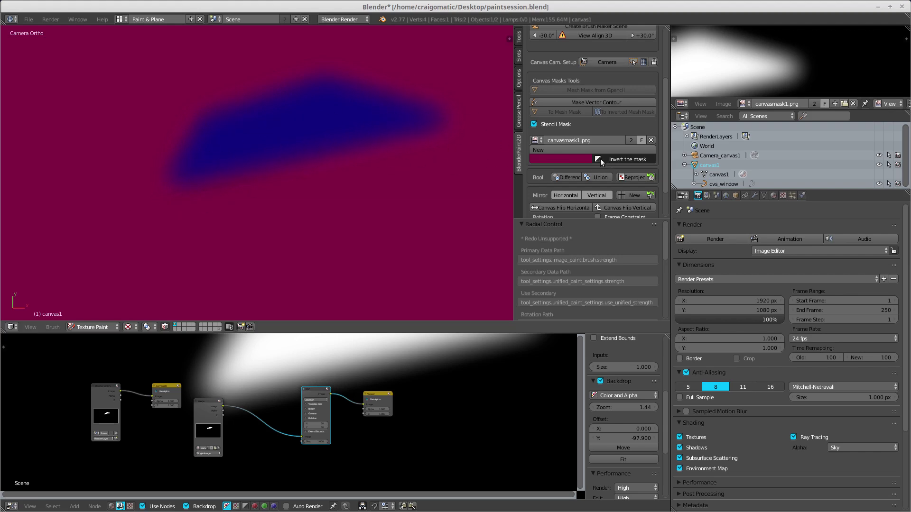
- Disable the stencil mask and inspect the soft-edged blue shape on the canvas
click(535, 125)
scroll(304, 206, up, 1)
middle_drag(307, 215, 380, 166)
scroll(416, 115, up, 5)
mouse_move(275, 182)
middle_down()
mouse_move(327, 158)
mouse_move(326, 147)
mouse_move(308, 189)
mouse_move(311, 176)
mouse_move(344, 156)
mouse_move(332, 155)
mouse_move(322, 201)
mouse_move(468, 208)
middle_up()
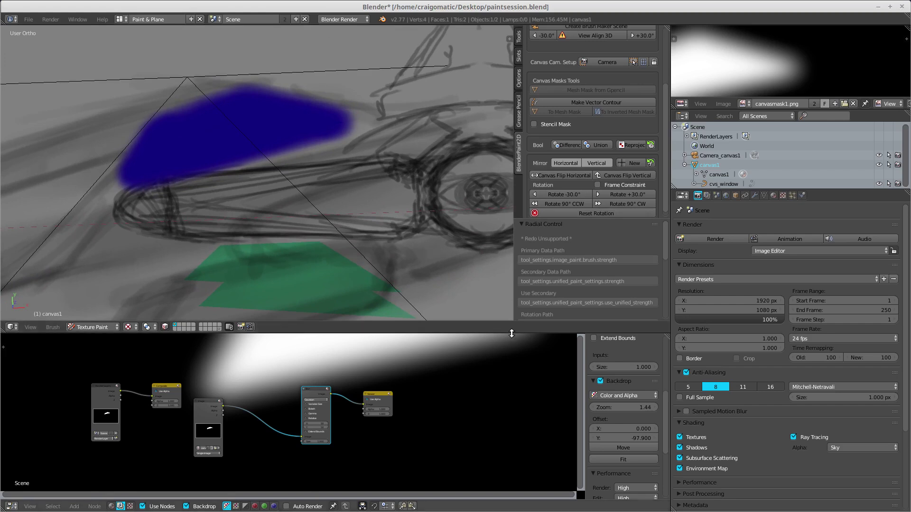
- Move the Blur node closer to the Image node and give the Artist Paint Tools area more height
key(g)
click(485, 364)
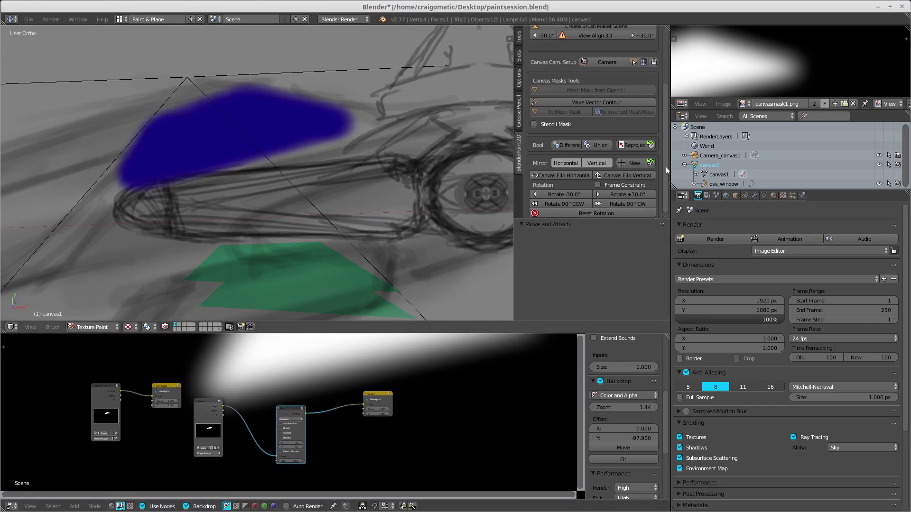
scroll(667, 172, down, 1)
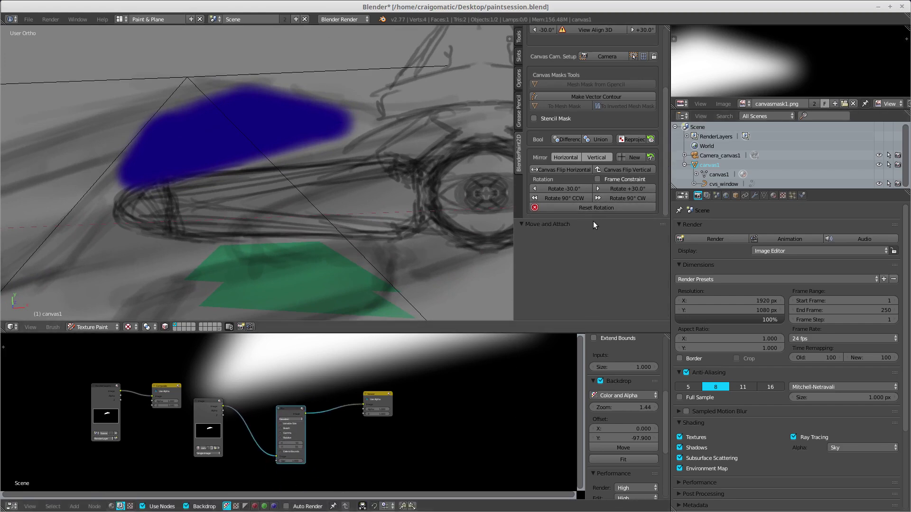
scroll(604, 218, up, 4)
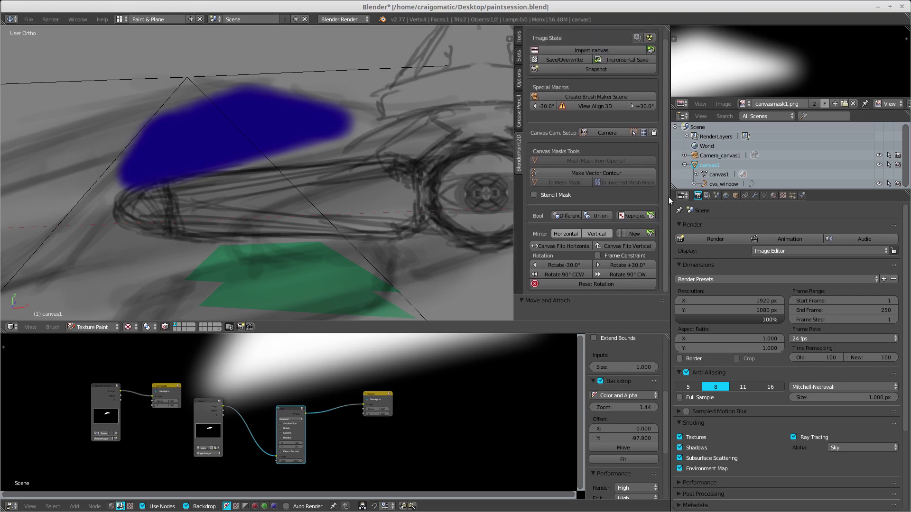
scroll(663, 204, up, 1)
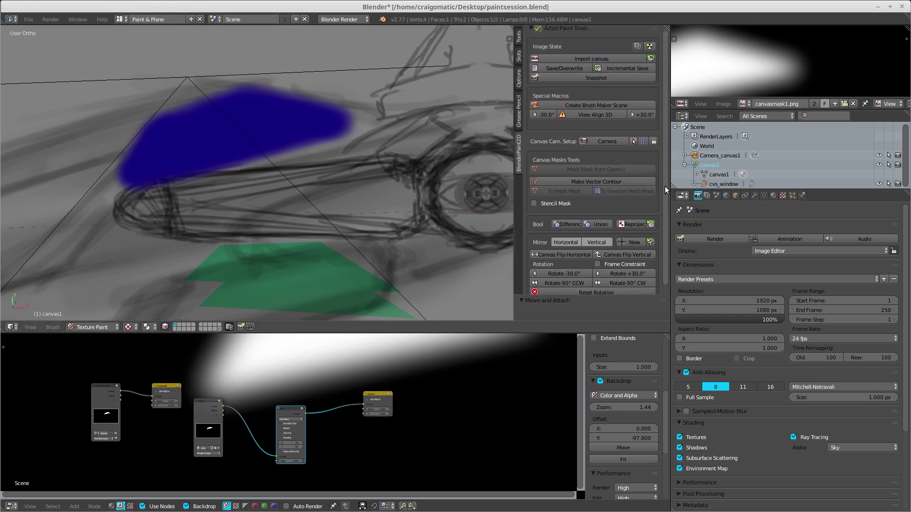